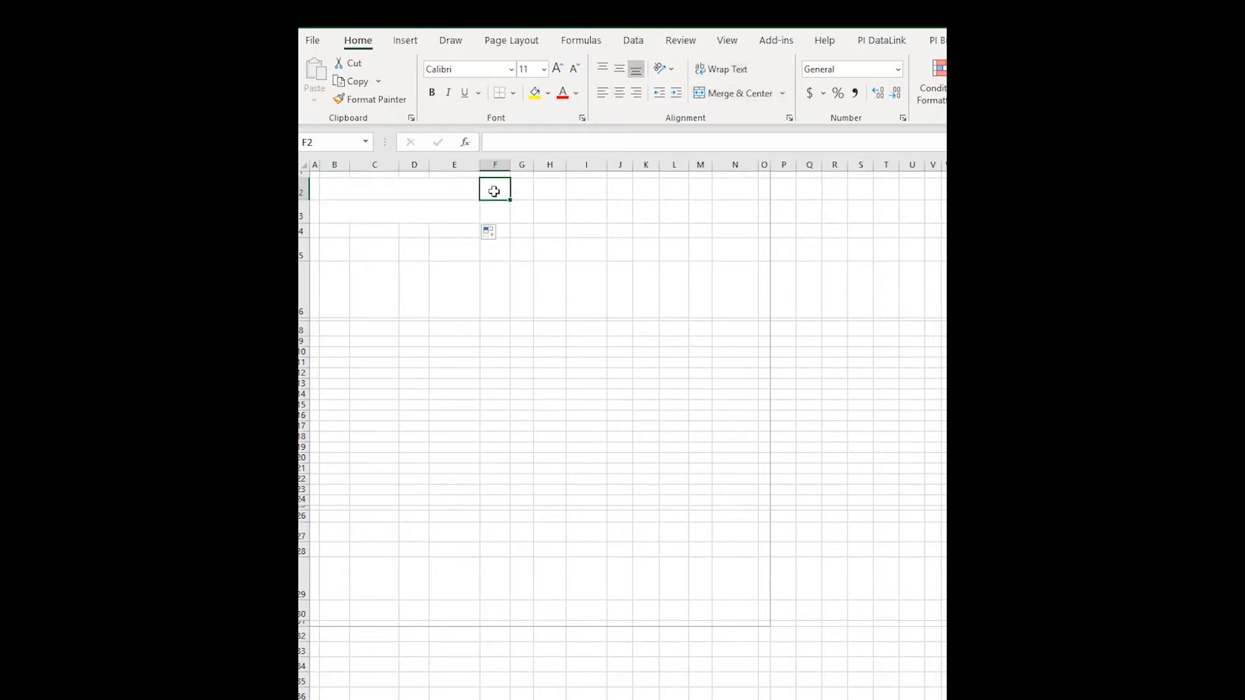
Merge the info cells F2 through I2 and F3 through G3.
key(alt+h)
key(m)
key(c)
drag(494, 212, 522, 213)
key(alt+h)
key(m)
key(c)
Merge B5 through N5 into a single table title row.
click(339, 250)
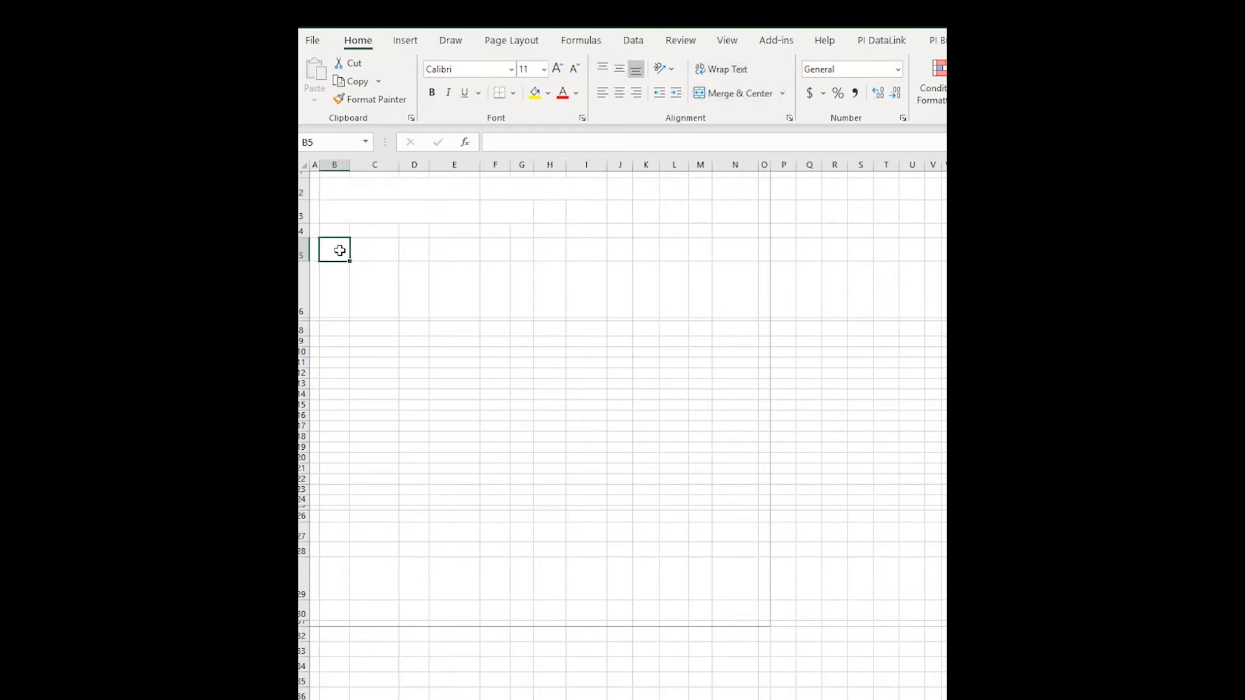
drag(339, 251, 731, 247)
key(alt+h)
key(m)
key(c)
Merge the row 6 header cells: B6:C6, D6:F6, G6:H6, I6:J6, and repeat across the row.
drag(342, 280, 724, 321)
key(alt+h)
key(m)
key(c)
key(alt+h)
key(m)
key(c)
key(alt+h)
key(m)
key(c)
key(alt+h)
key(m)
key(c)
drag(334, 334, 496, 322)
Merge blocks B7:C8, D7:F8 and G7:H8, copying them down to row 24.
key(alt+h)
key(m)
key(c)
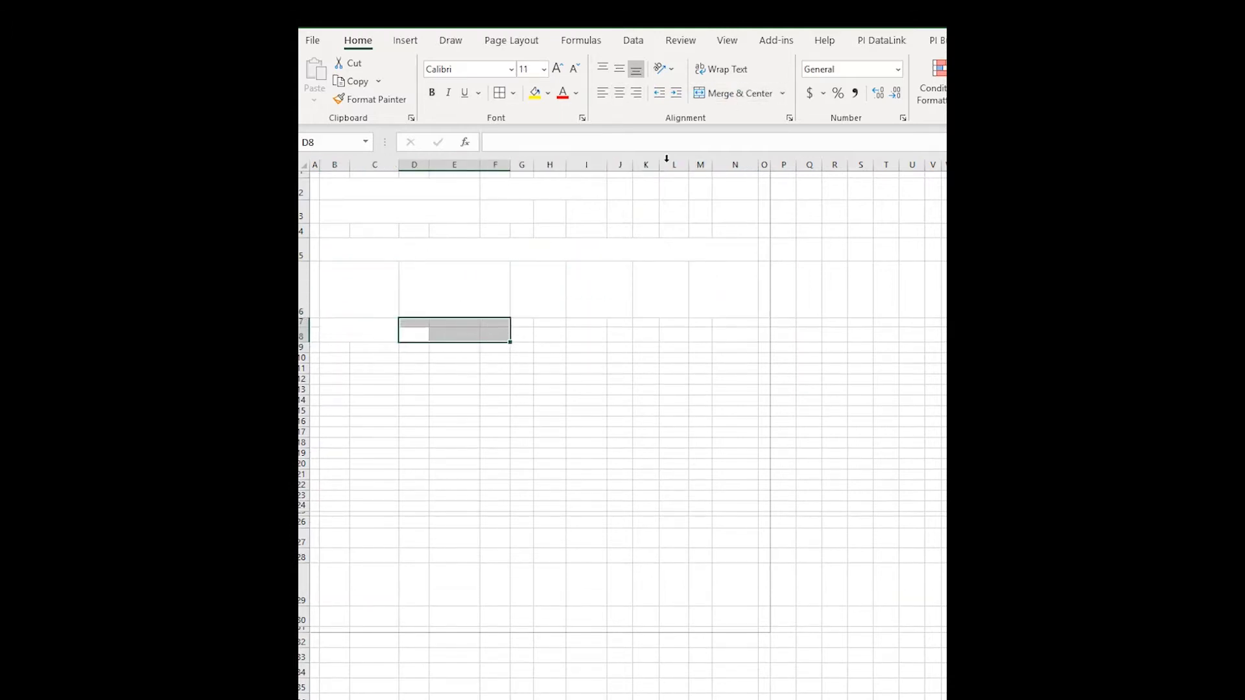
key(alt+h)
key(m)
key(c)
drag(334, 353, 363, 505)
key(alt+h)
key(m)
key(c)
drag(415, 355, 506, 493)
key(alt+h)
key(m)
key(c)
Merge G10:H11 and copy the G–H merged blocks down and across to column N.
drag(522, 328, 564, 502)
key(alt+h)
key(m)
key(c)
key(alt+h)
key(m)
key(c)
click(550, 342)
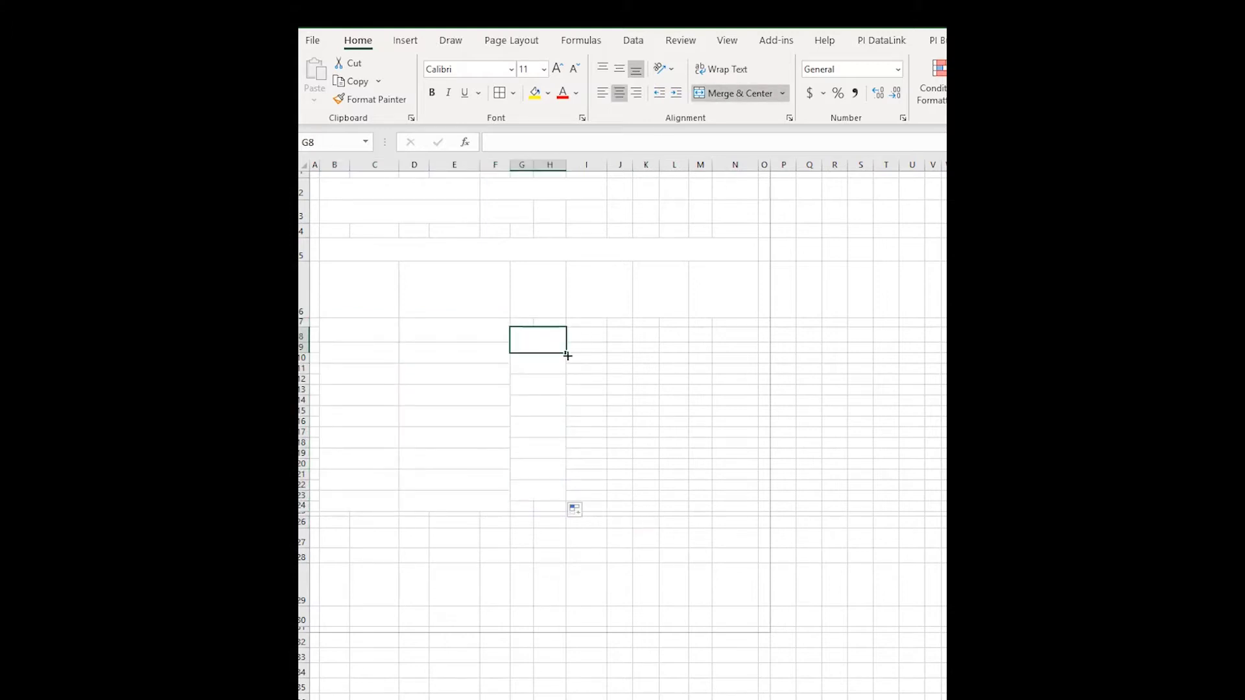
drag(568, 356, 759, 504)
click(586, 554)
Apply All Borders to the B2:I3 info block, the B6:N6 header row, and B7:F24.
drag(389, 188, 600, 214)
key(alt+h)
key(b)
key(a)
drag(363, 286, 746, 292)
key(alt+h)
key(b)
key(a)
drag(350, 328, 506, 506)
key(alt+h)
key(b)
key(a)
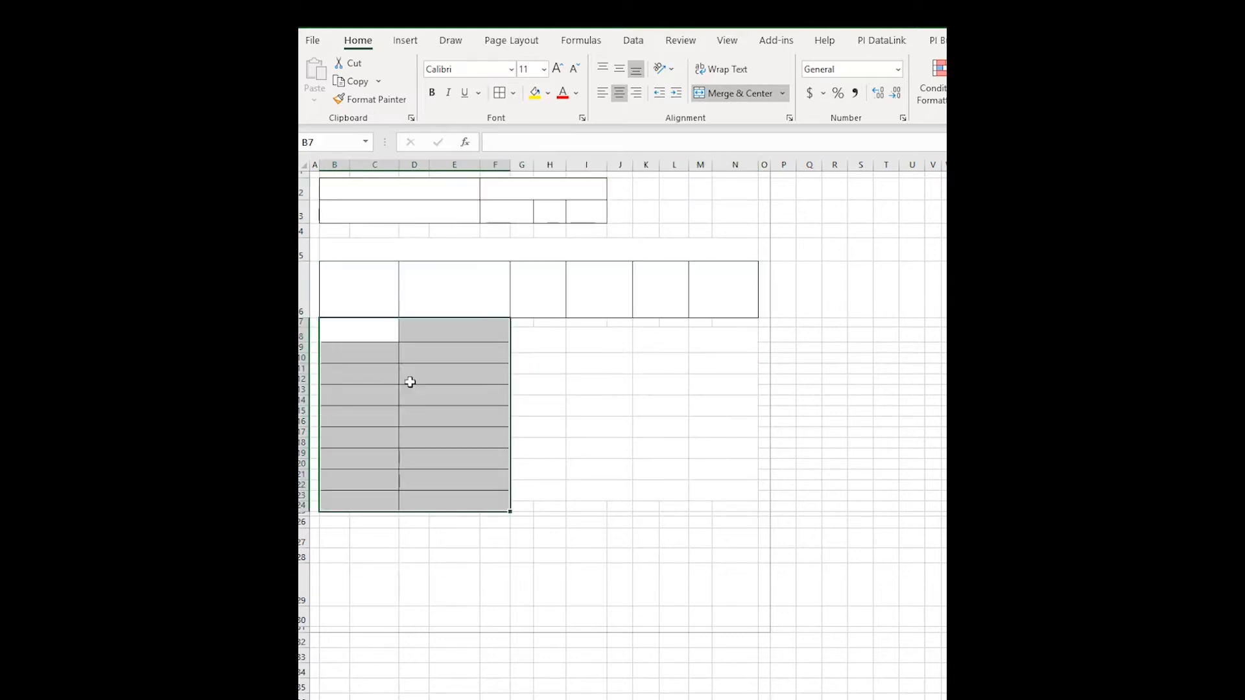
Add thick box borders around B6:N24 and B2:I3, and re-border the header row.
drag(357, 289, 723, 461)
key(alt+h)
key(b)
key(t)
drag(387, 188, 600, 214)
key(alt+h)
key(b)
key(t)
click(357, 288)
key(shift+Right)
key(shift+Right)
key(shift+Right)
key(shift+Right)
key(shift+Right)
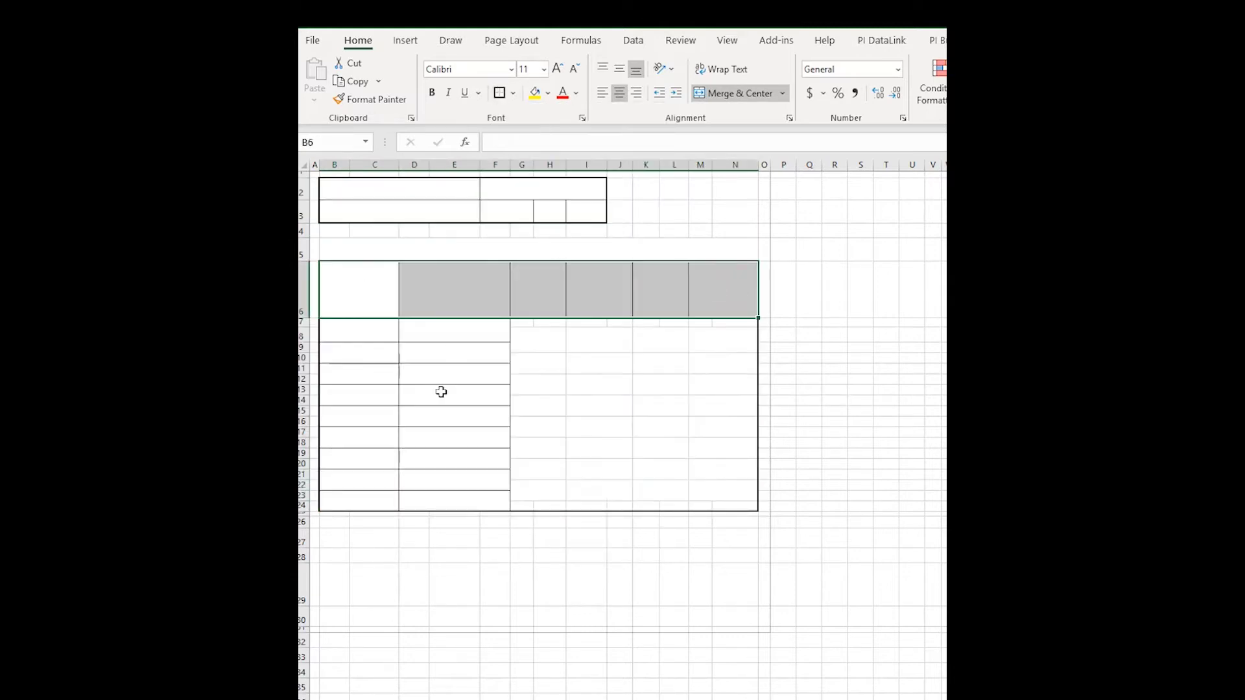
key(alt+h)
key(b)
key(a)
Merge B27 through N27 into a second table title row.
drag(331, 538, 694, 539)
key(alt+h)
key(m)
key(c)
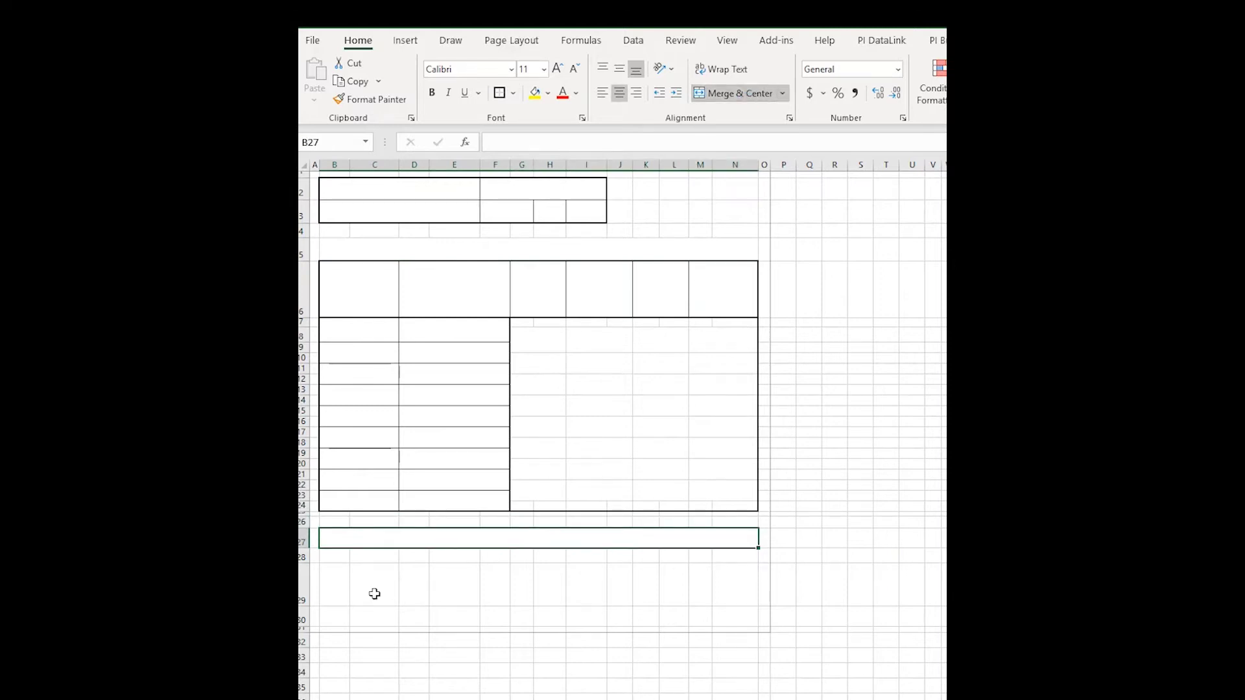
drag(330, 558, 659, 606)
Merge the row 28–29 blocks, extend them to column N, and apply All Borders.
click(736, 93)
click(526, 599)
drag(667, 557, 752, 600)
drag(337, 542, 745, 600)
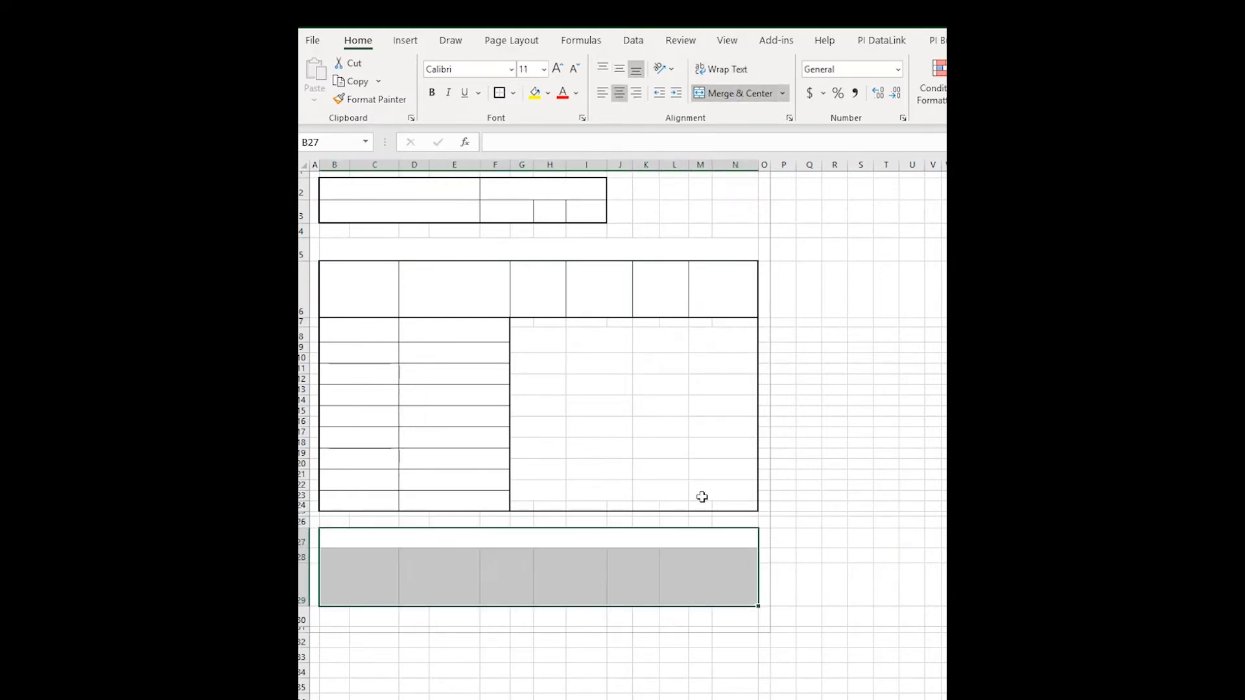
key(alt+h)
key(b)
key(a)
click(494, 629)
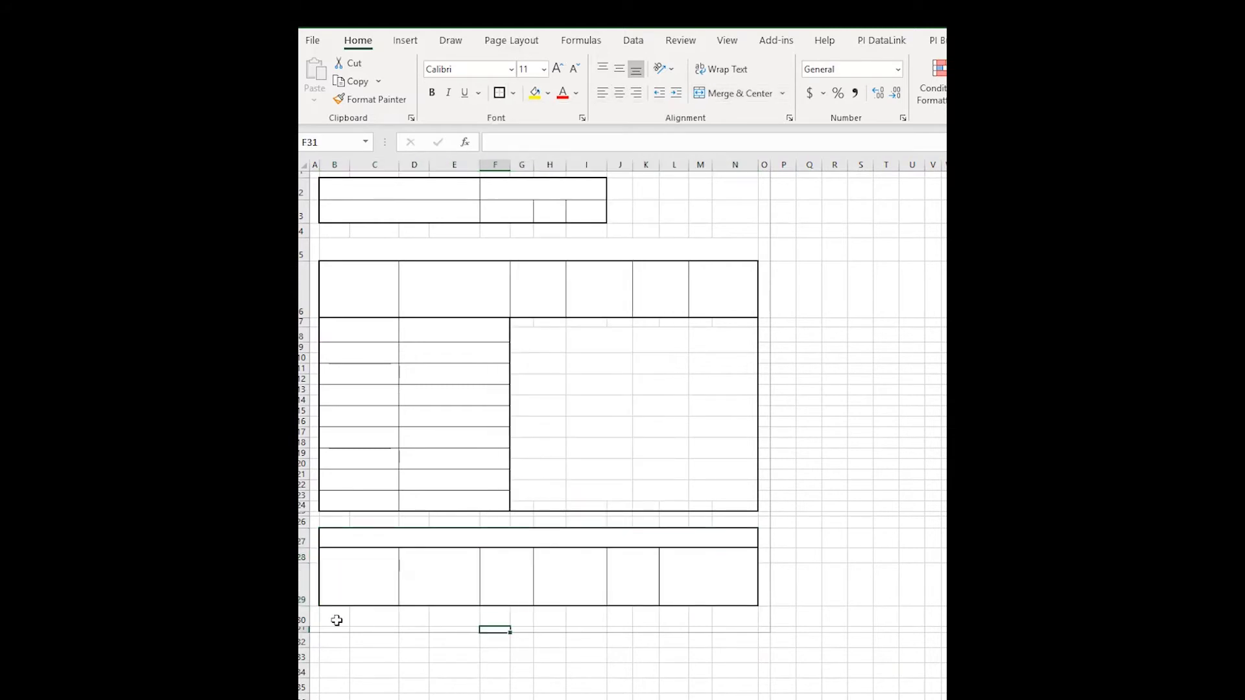
Copy row 28's merged block pattern into row 30 and border rows 28 through 30.
click(736, 93)
drag(336, 620, 659, 626)
drag(674, 621, 752, 621)
drag(359, 616, 752, 616)
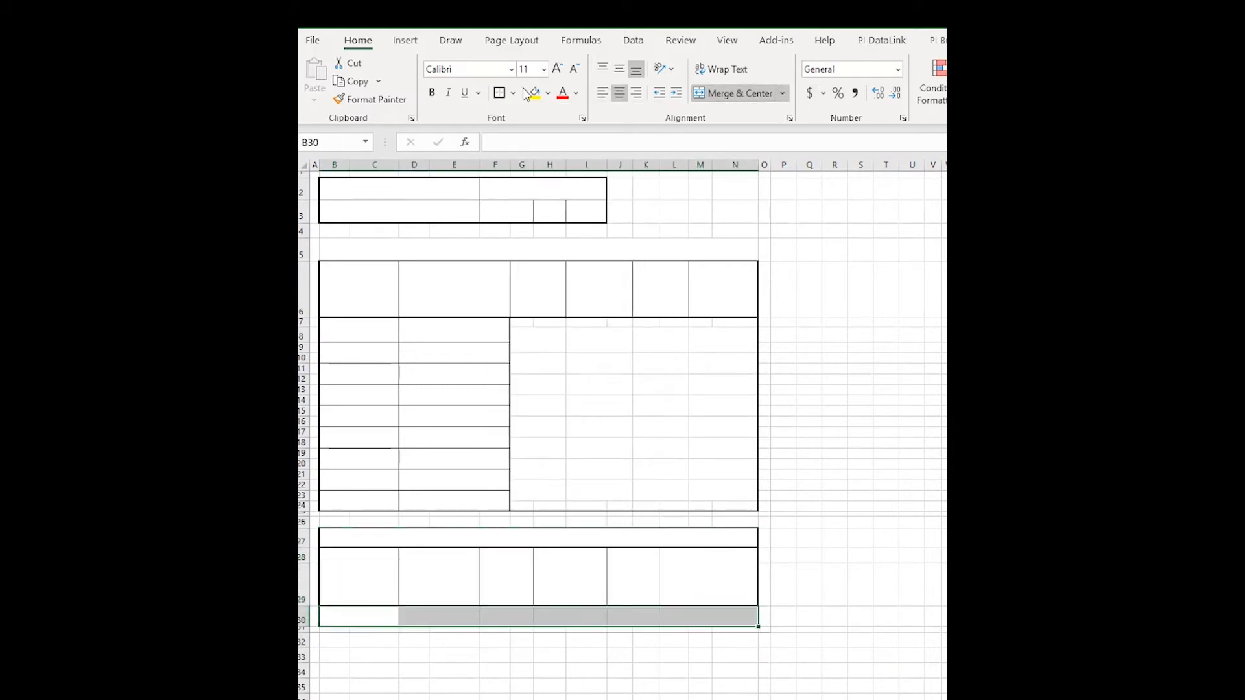
key(alt+h)
key(b)
key(a)
key(shift+Up)
key(alt+h)
key(b)
key(a)
drag(368, 553, 540, 593)
Title row 27 'Dynamic Test', and enter the ISF and 'Tolerance +/-' labels.
click(539, 542)
text(Dynamic TEs)
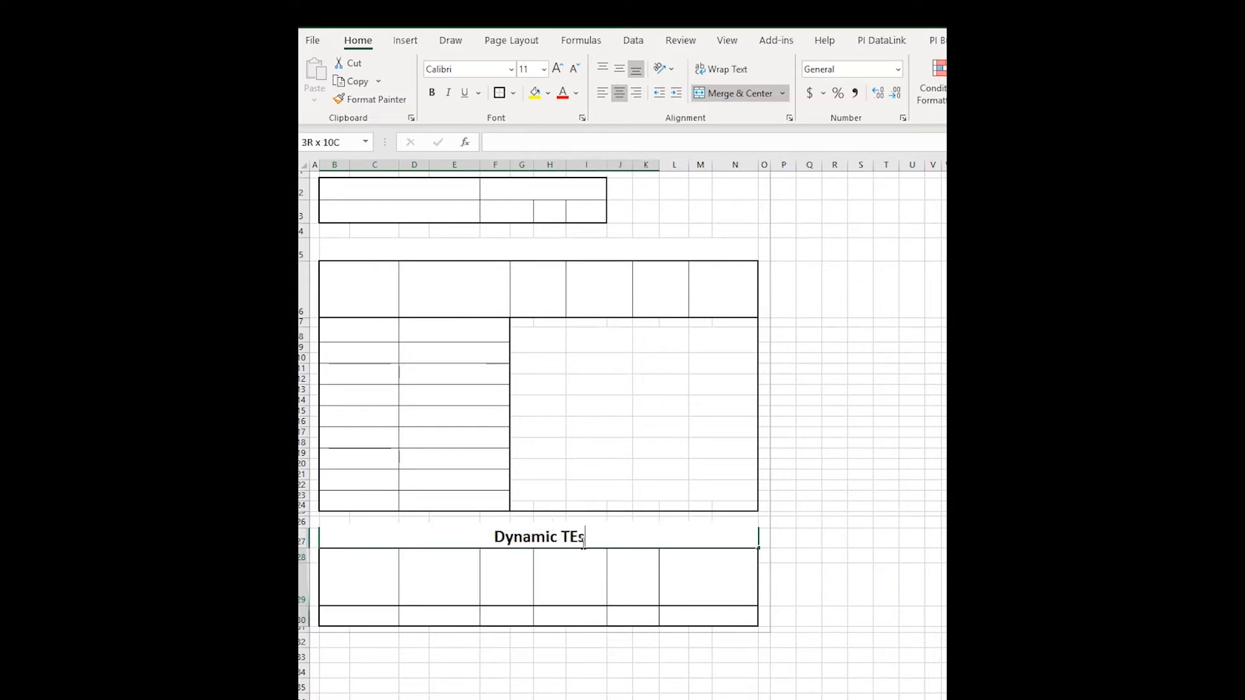
key(BackSpace)
key(BackSpace)
text(est)
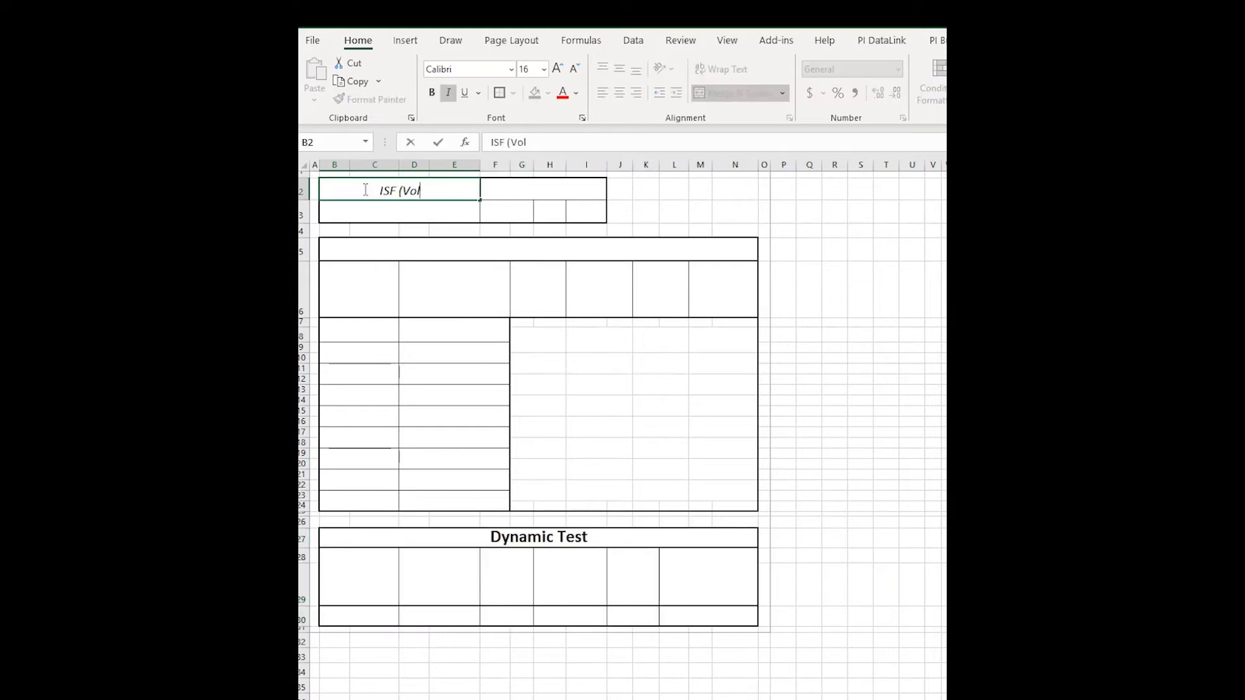
text(ts / mm or mil))
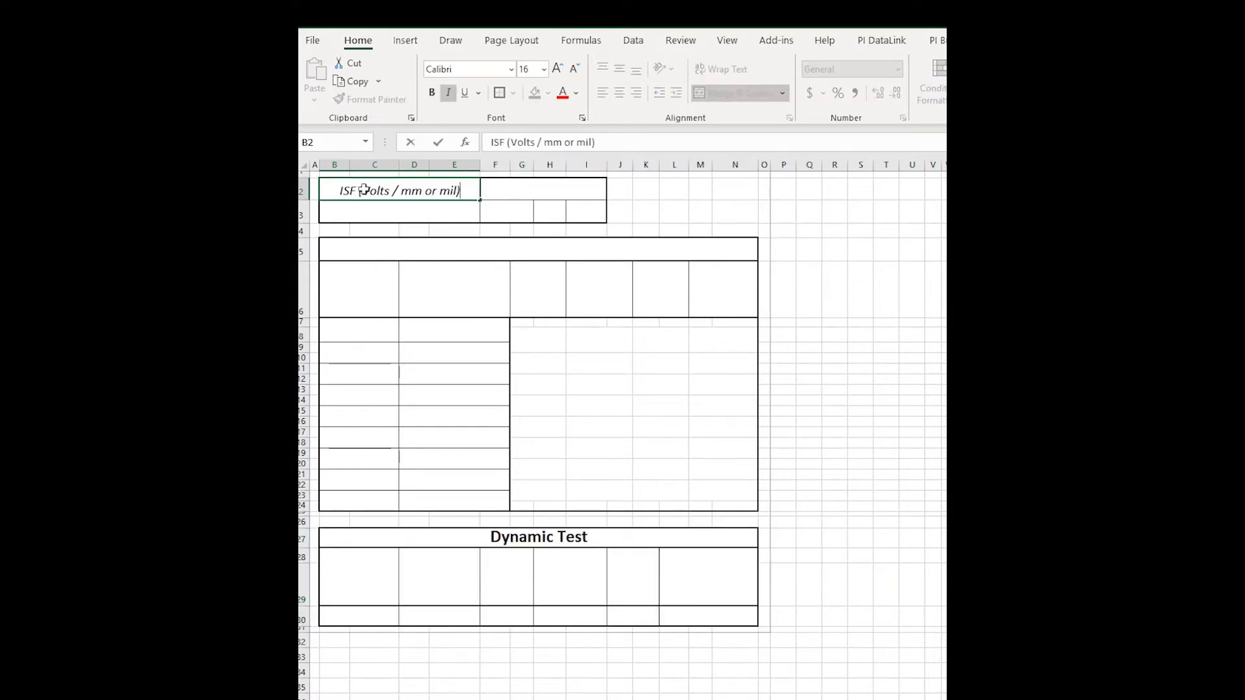
key(Return)
text(Tolerance +/-)
Type 'to' in H3 and insert the Δ symbol for the ΔV header.
click(550, 211)
text(to)
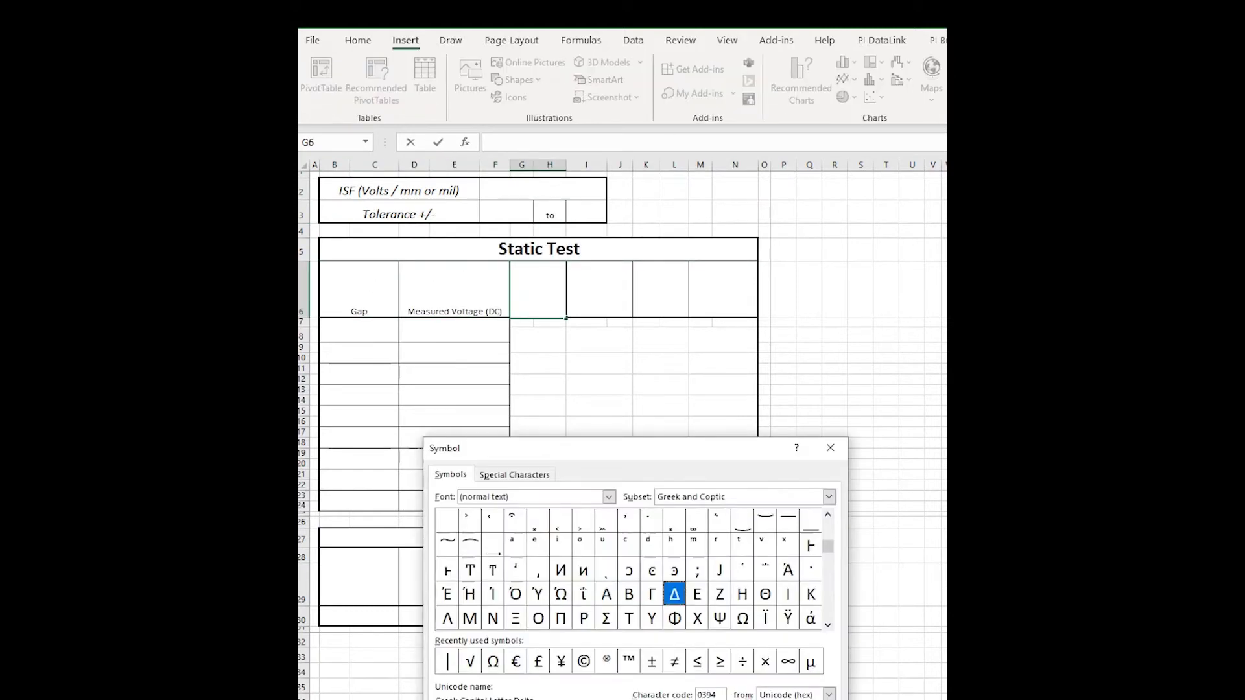
key(Return)
key(Escape)
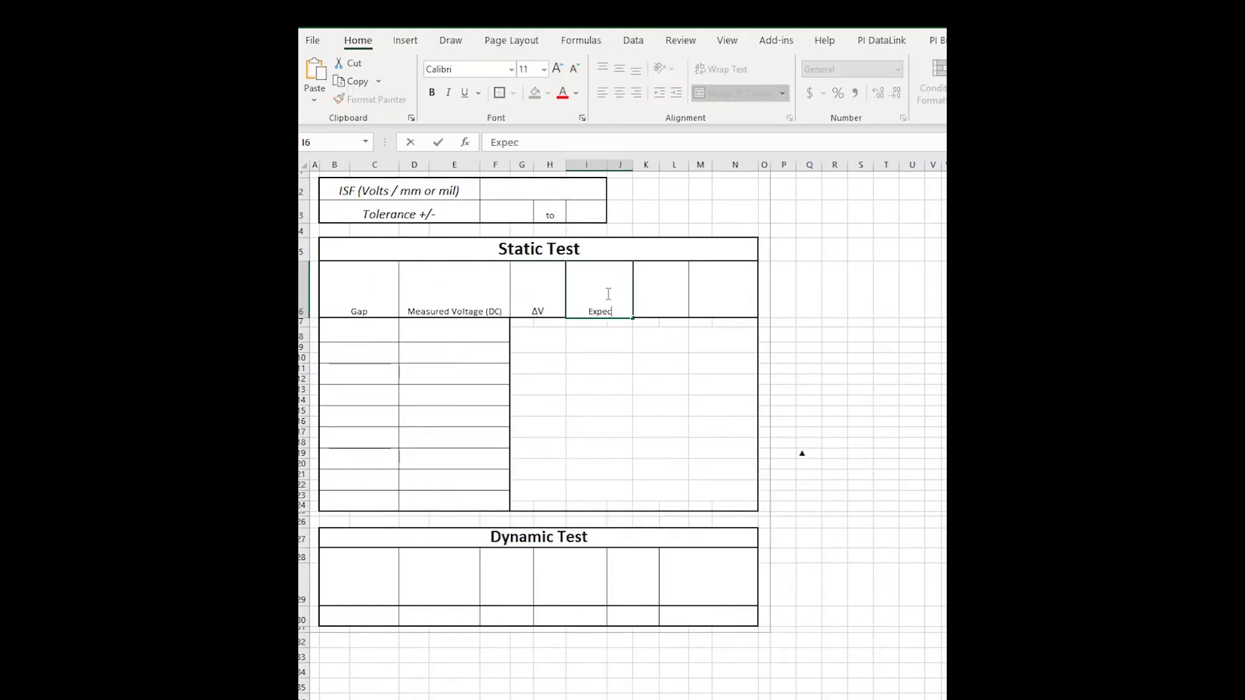
Enter Static headers Expected Voltage, ISF Deviation and Percent of Scale Deviation.
text(ted Voltage)
key(Tab)
text(ISF Deviation)
key(Tab)
text(Percent)
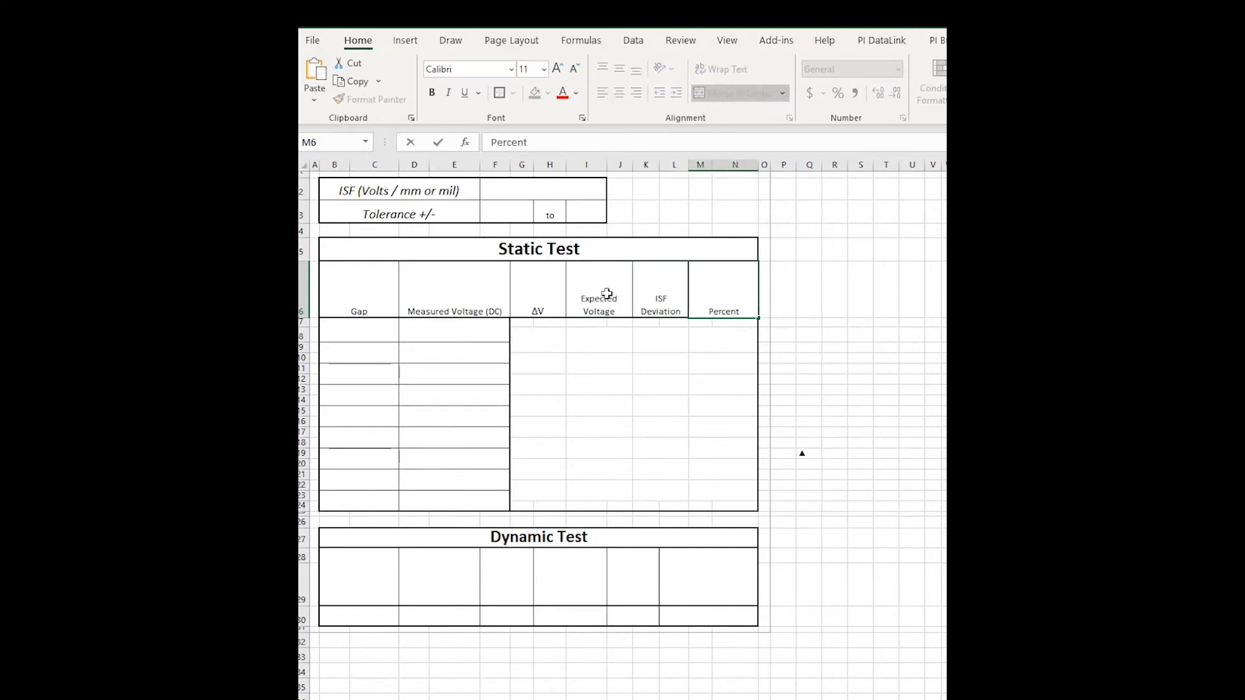
text( of Scale Deviation)
key(Return)
click(385, 337)
Enter gap values 10 through 90 and append '(Mils or mm)' to the Gap header.
text(10 20 30 40 50 60 70 80 90)
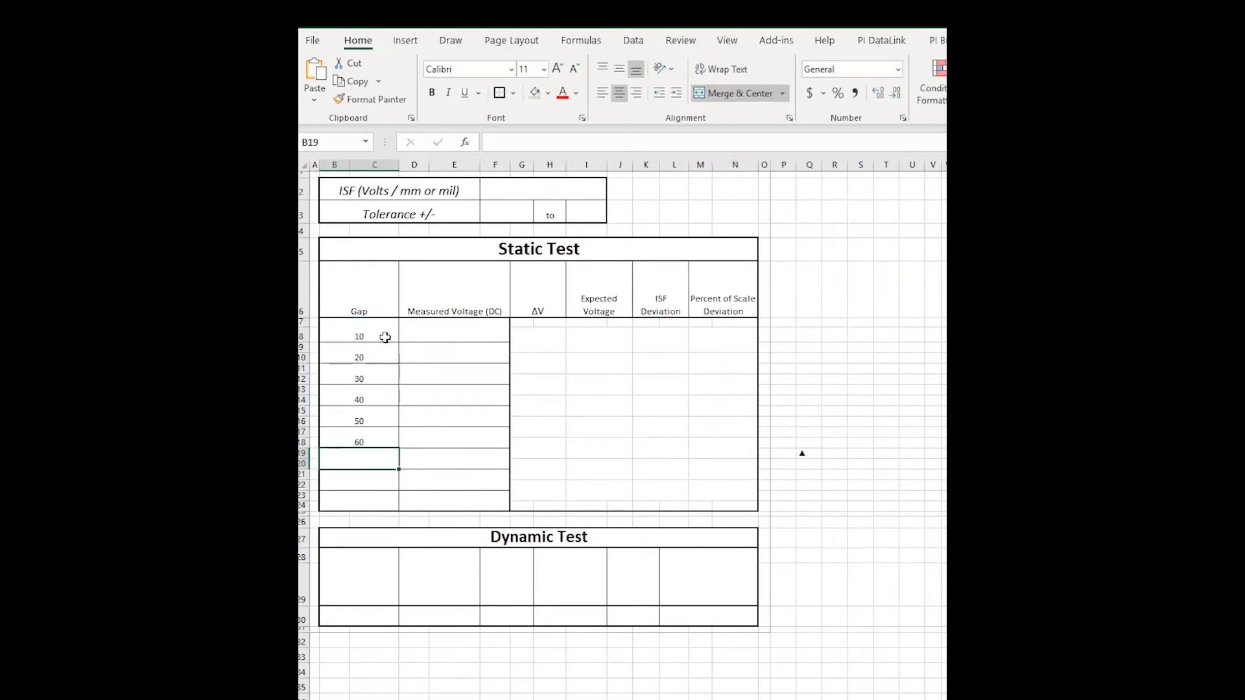
click(383, 315)
double_click(383, 314)
text((Mils or mm))
Set the ISF value in F2 to 0.2, formatted as a number with three decimals (0.200).
click(519, 193)
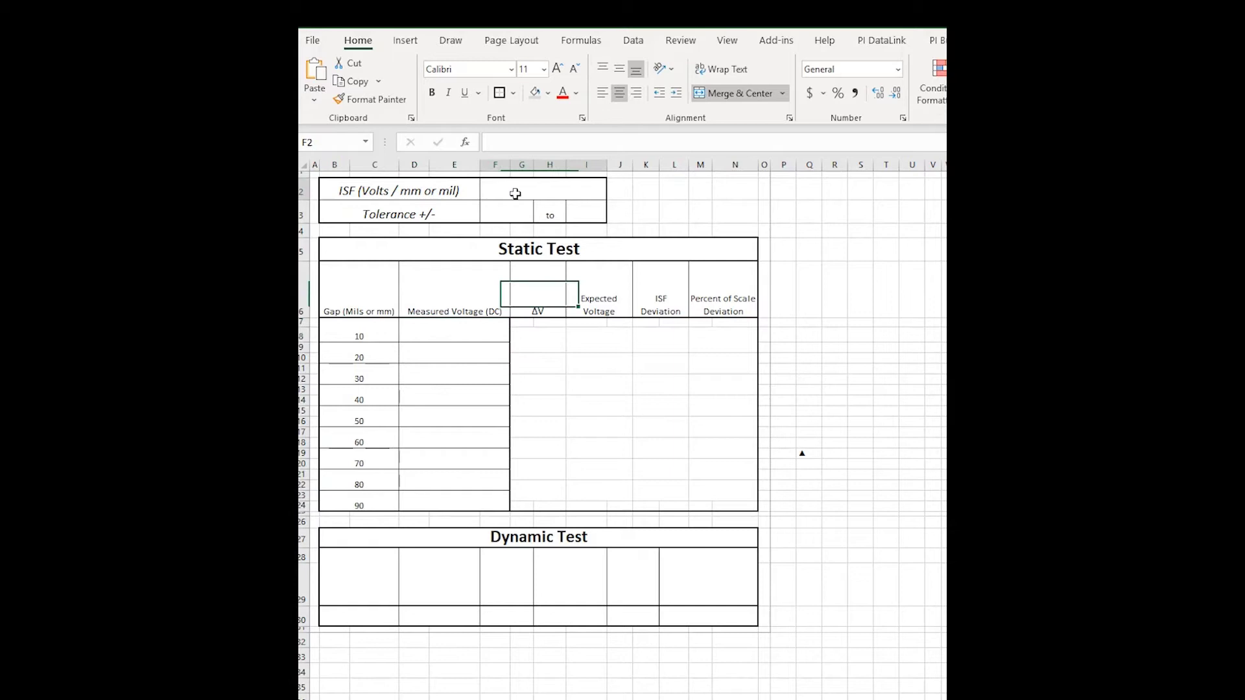
double_click(541, 191)
text(.2)
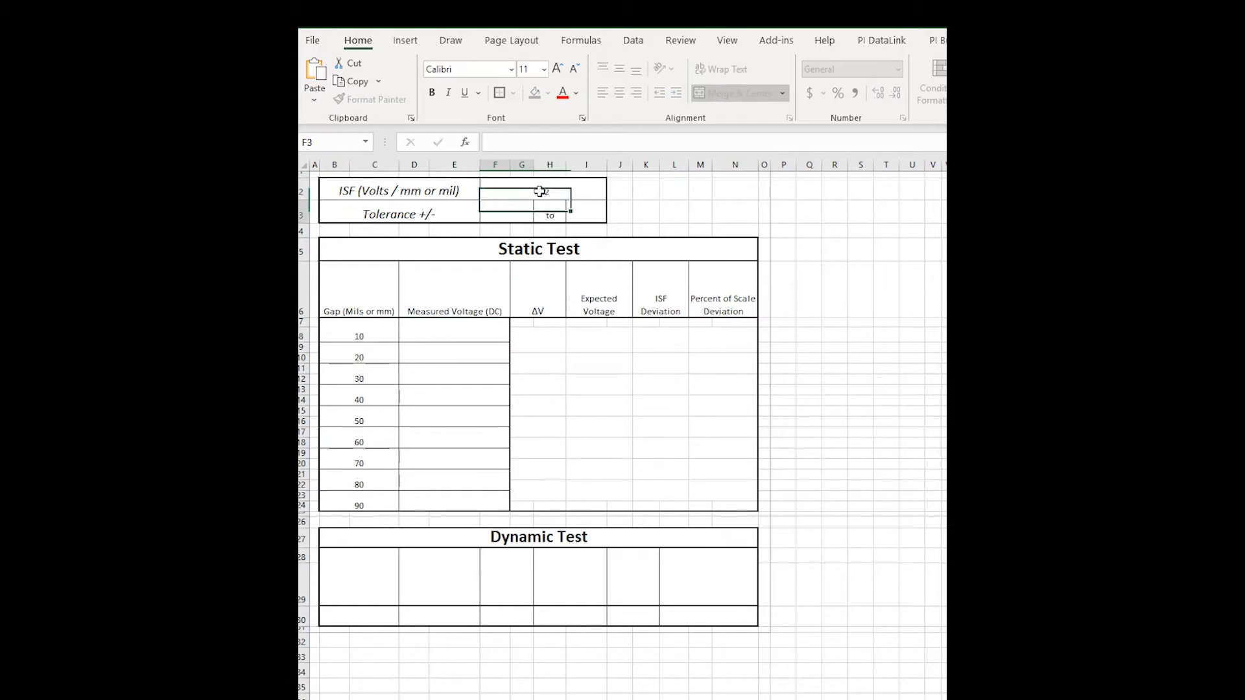
key(Return)
click(570, 188)
right_click(571, 189)
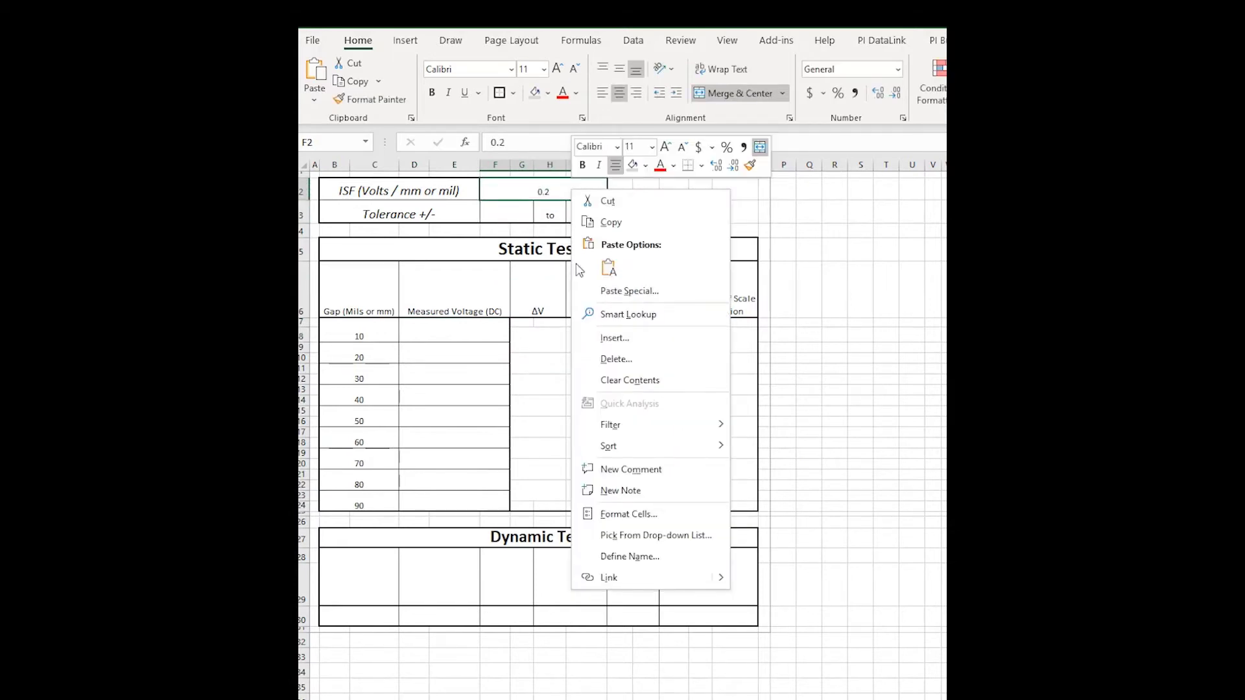
click(629, 514)
click(454, 399)
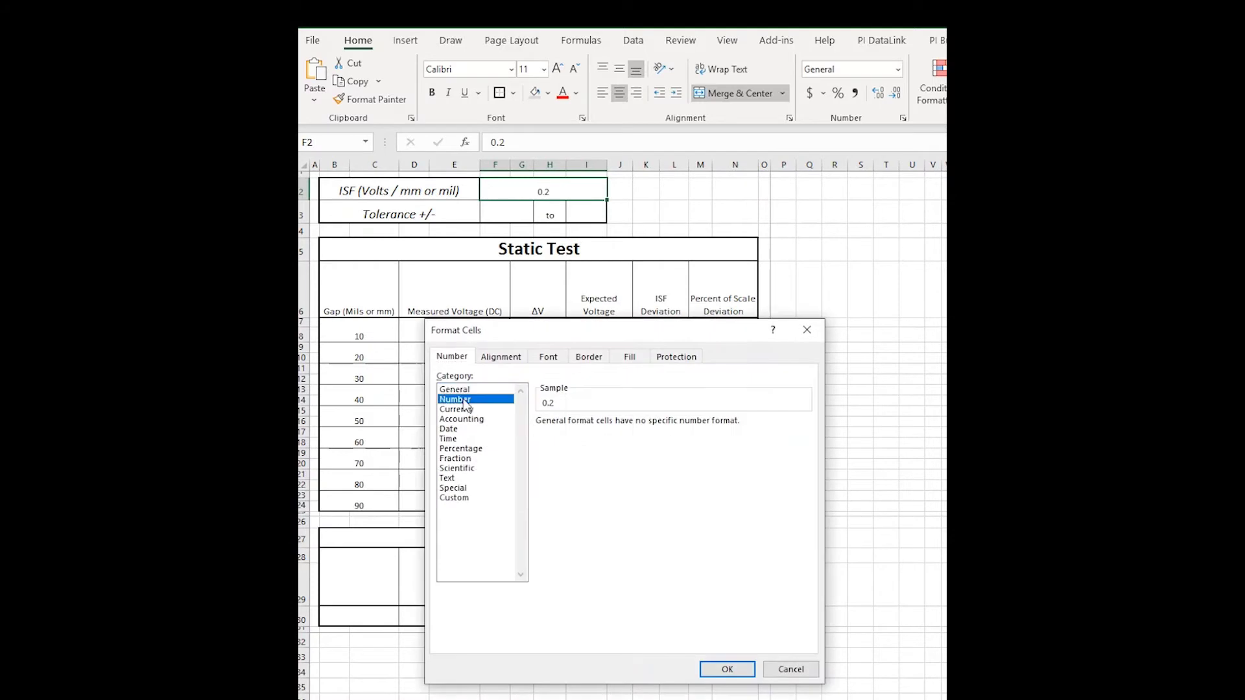
click(639, 419)
click(725, 669)
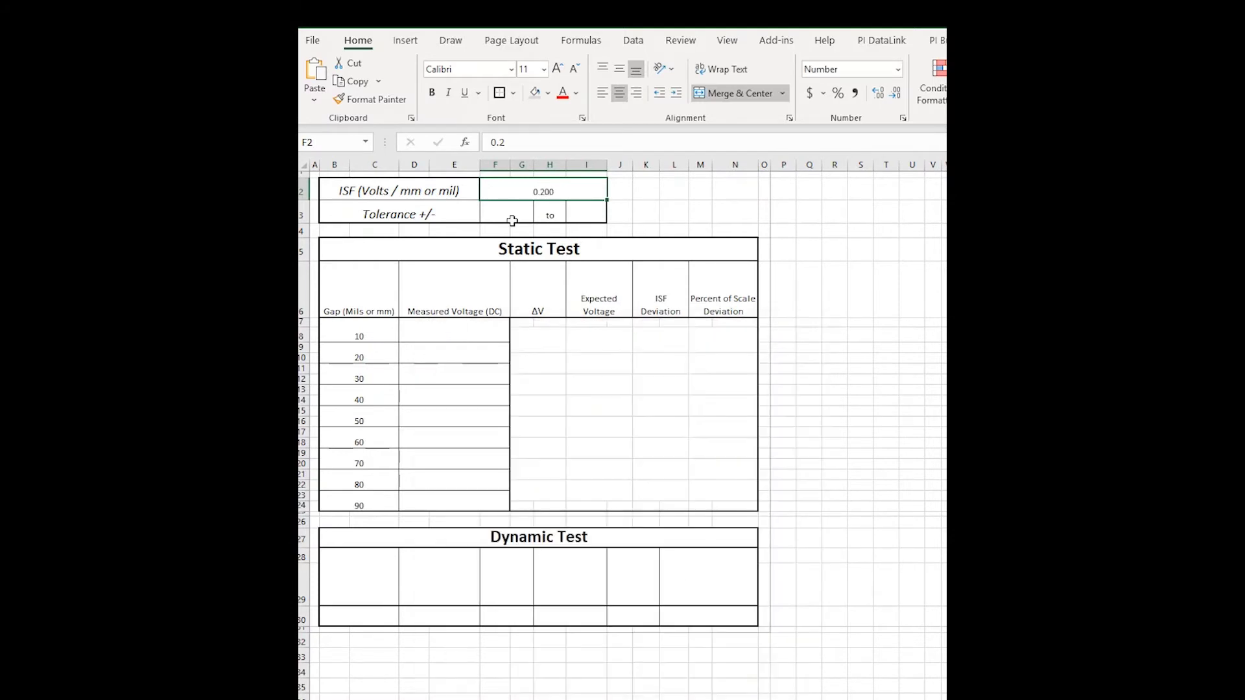
Format the tolerance cells F3 and I3 as percentages and enter 5% and -5%.
click(519, 219)
ctrl+click(582, 219)
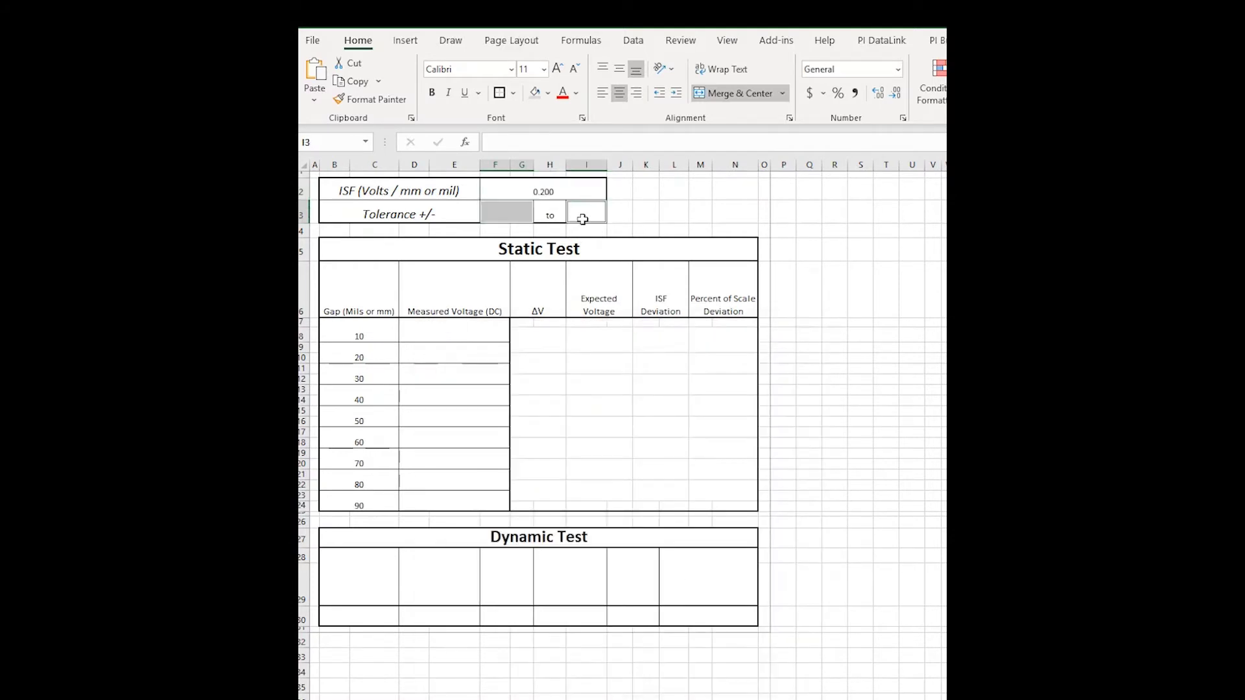
right_click(500, 211)
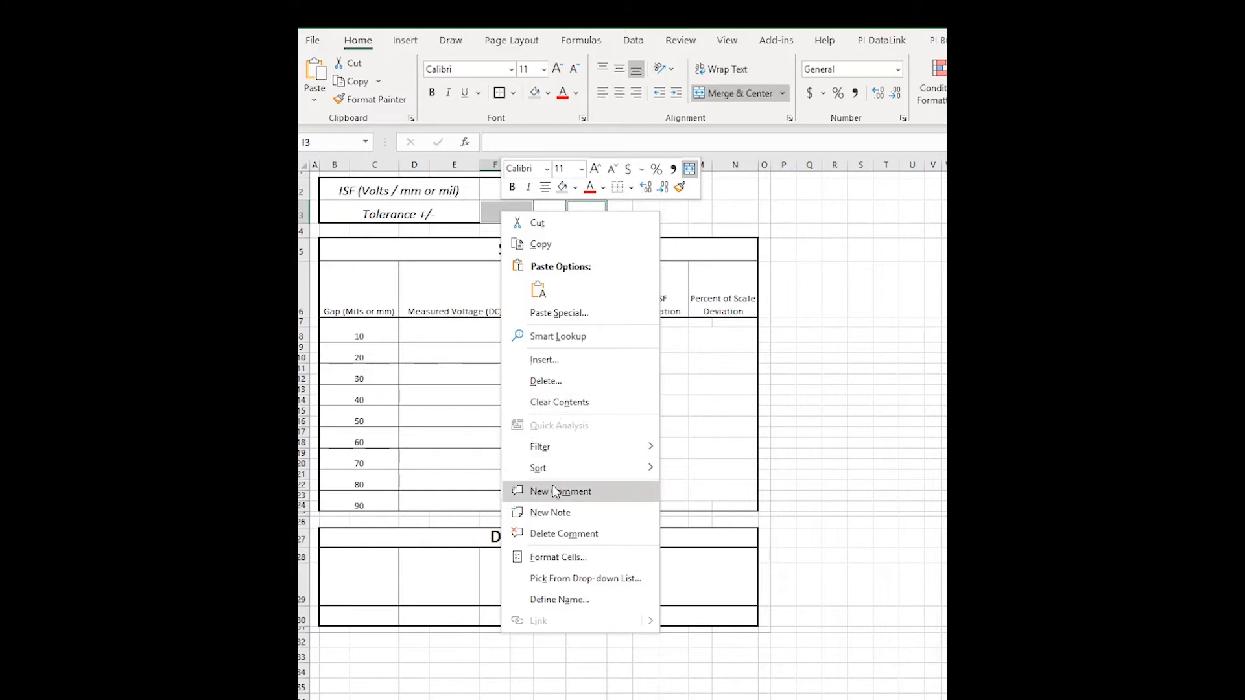
click(555, 556)
click(391, 492)
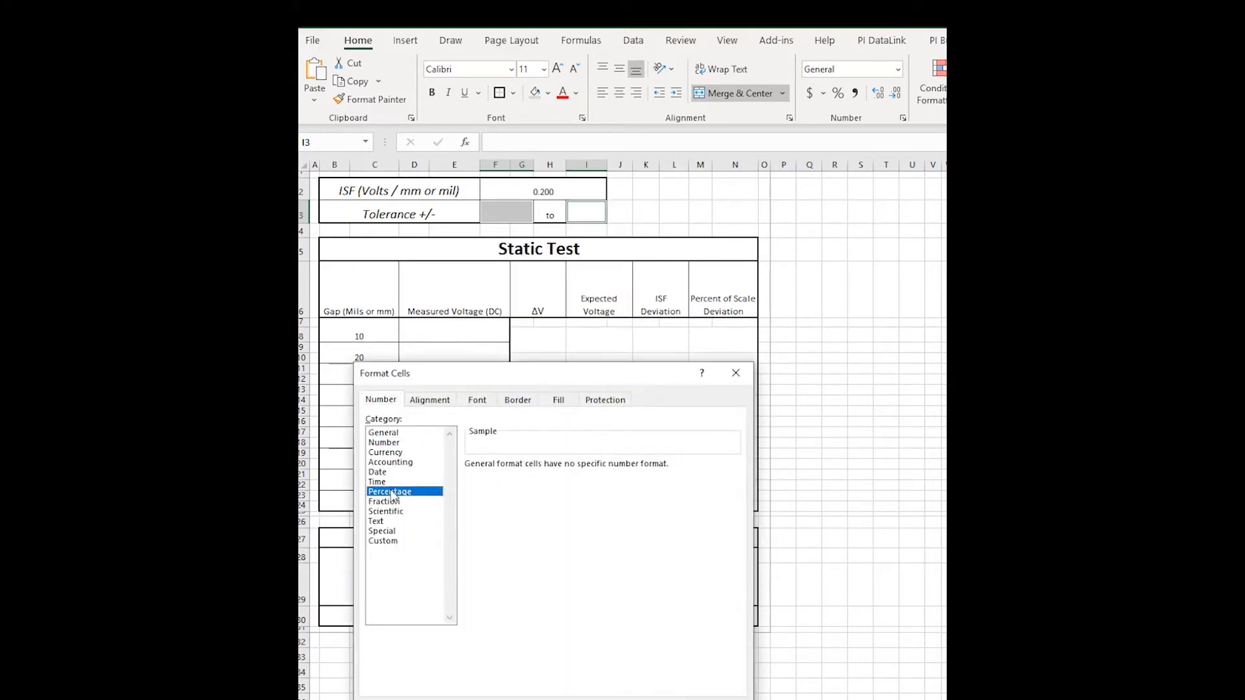
key(Return)
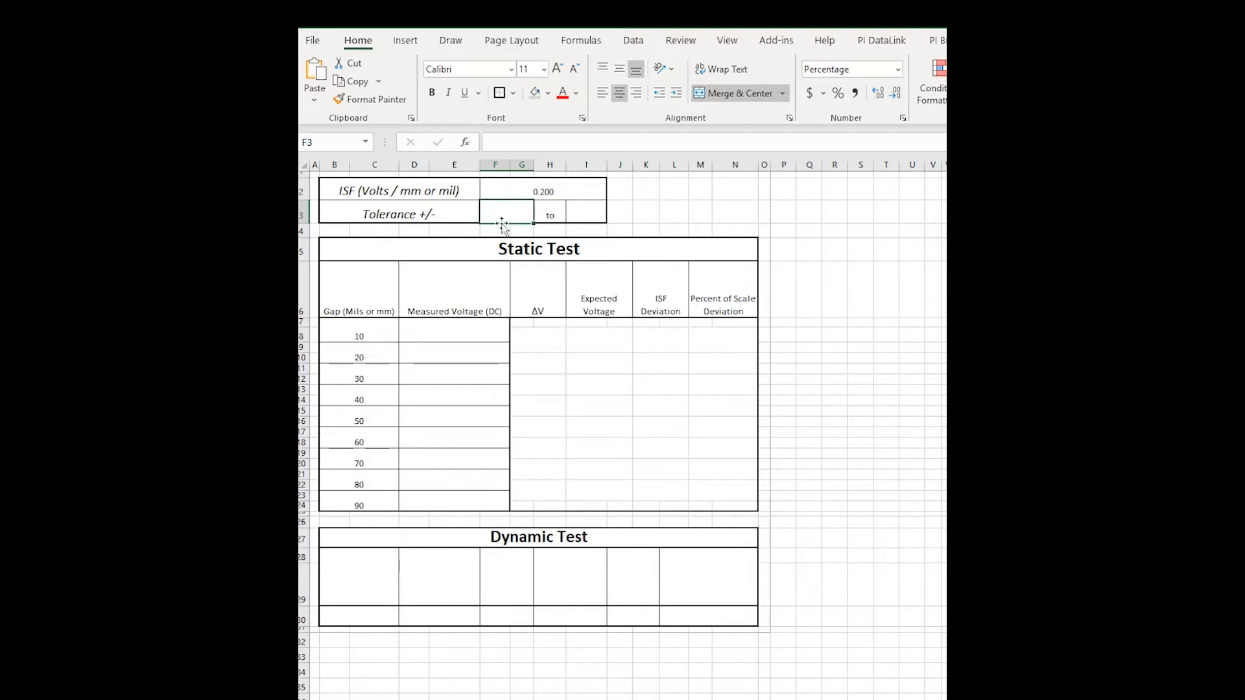
text(5)
key(Return)
click(590, 212)
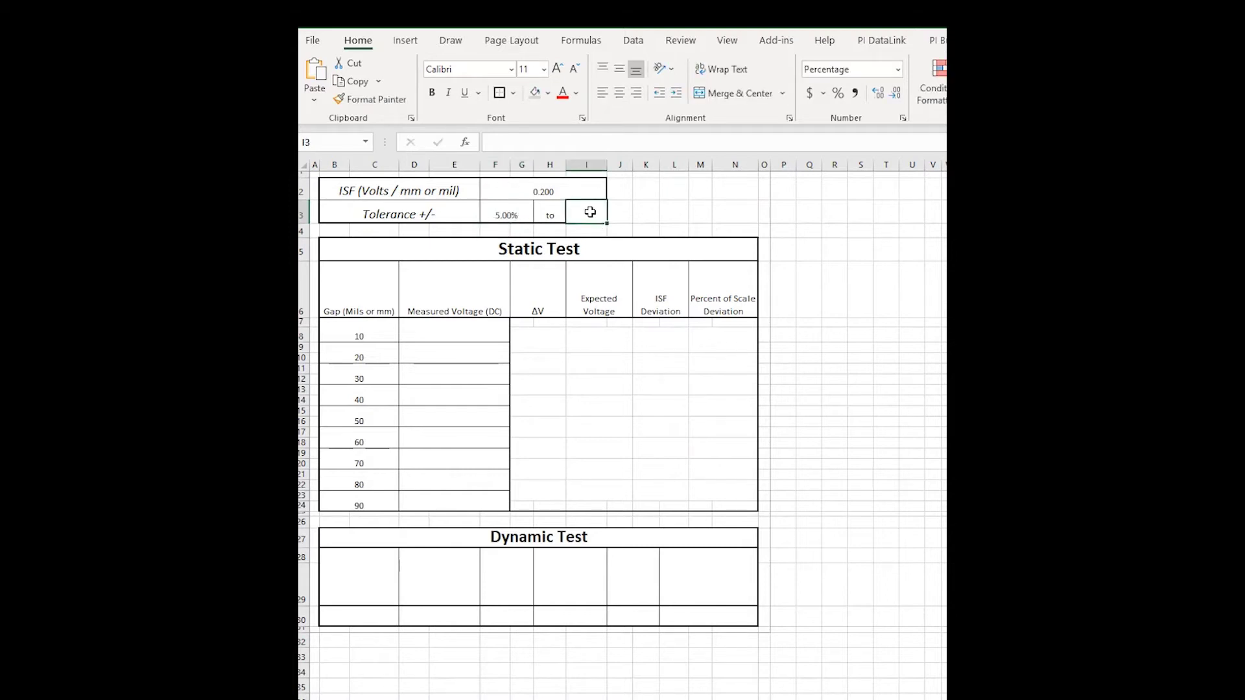
text(-.05)
key(Return)
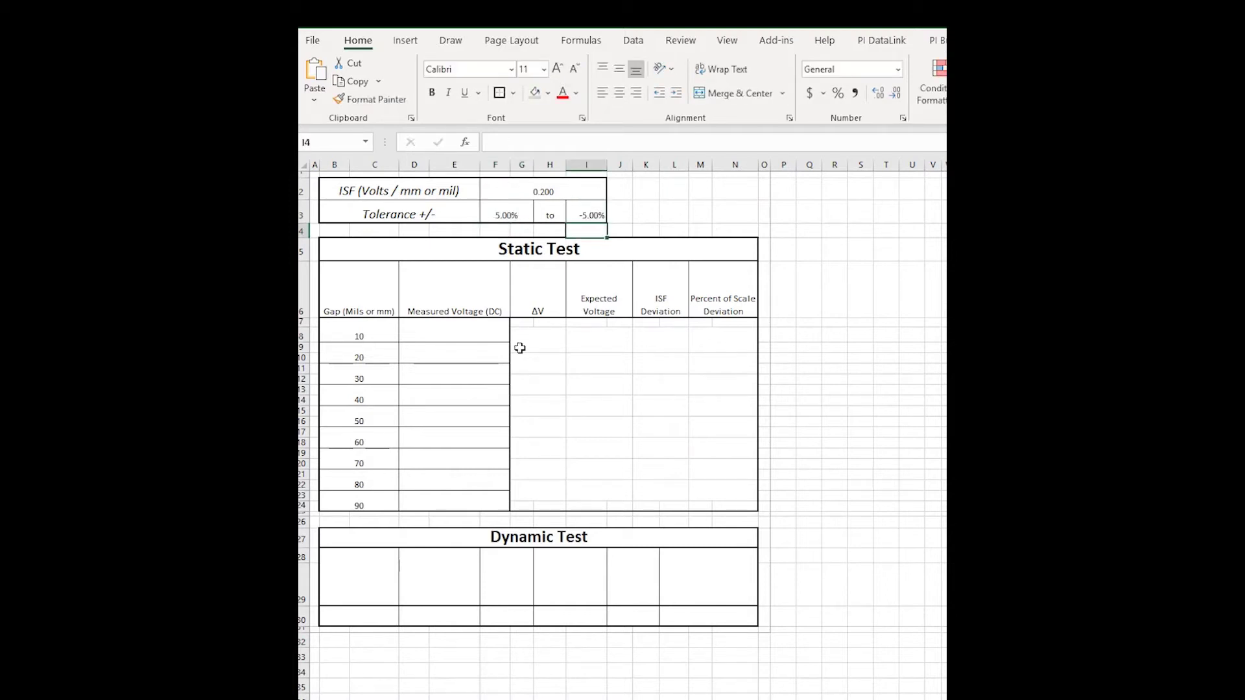
Select the Gap values 10–90 in B8:B24.
click(542, 220)
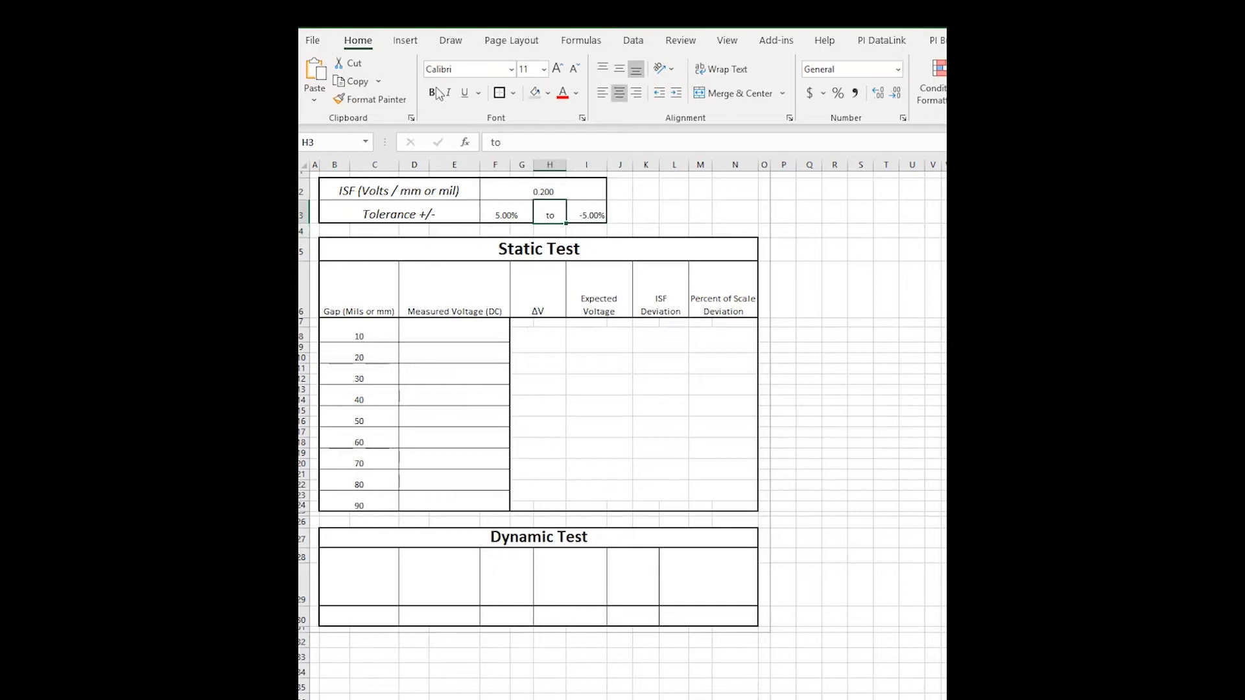
click(447, 287)
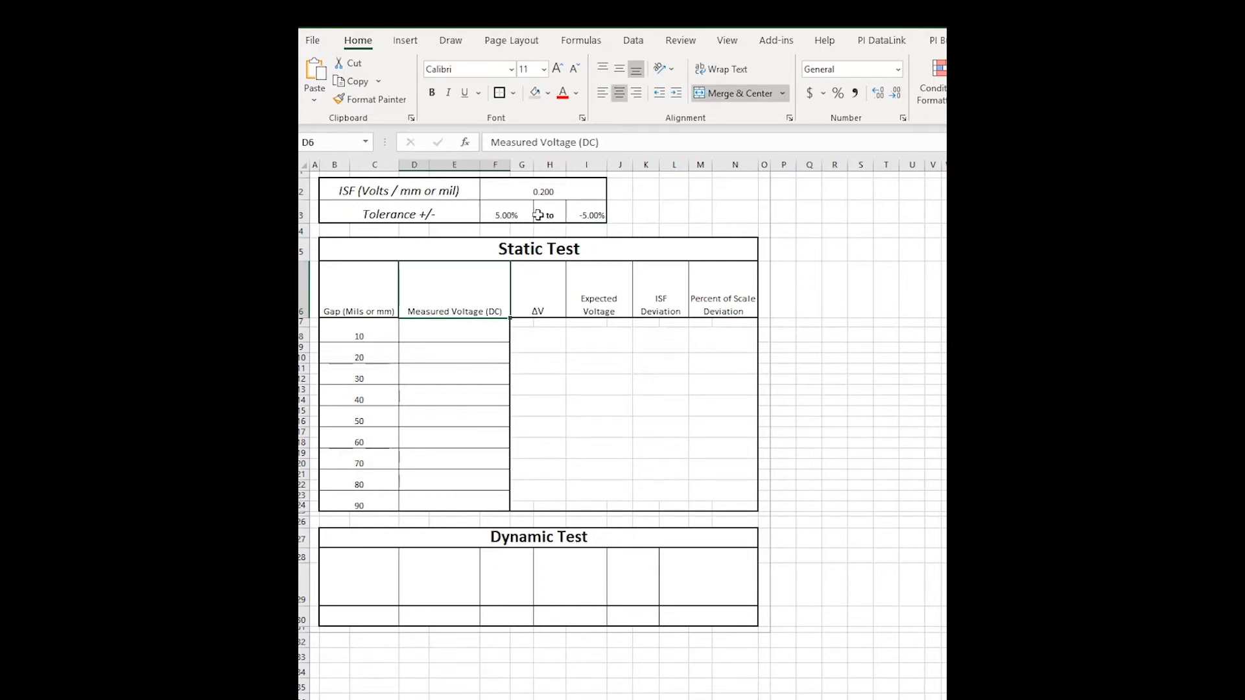
drag(358, 333, 365, 512)
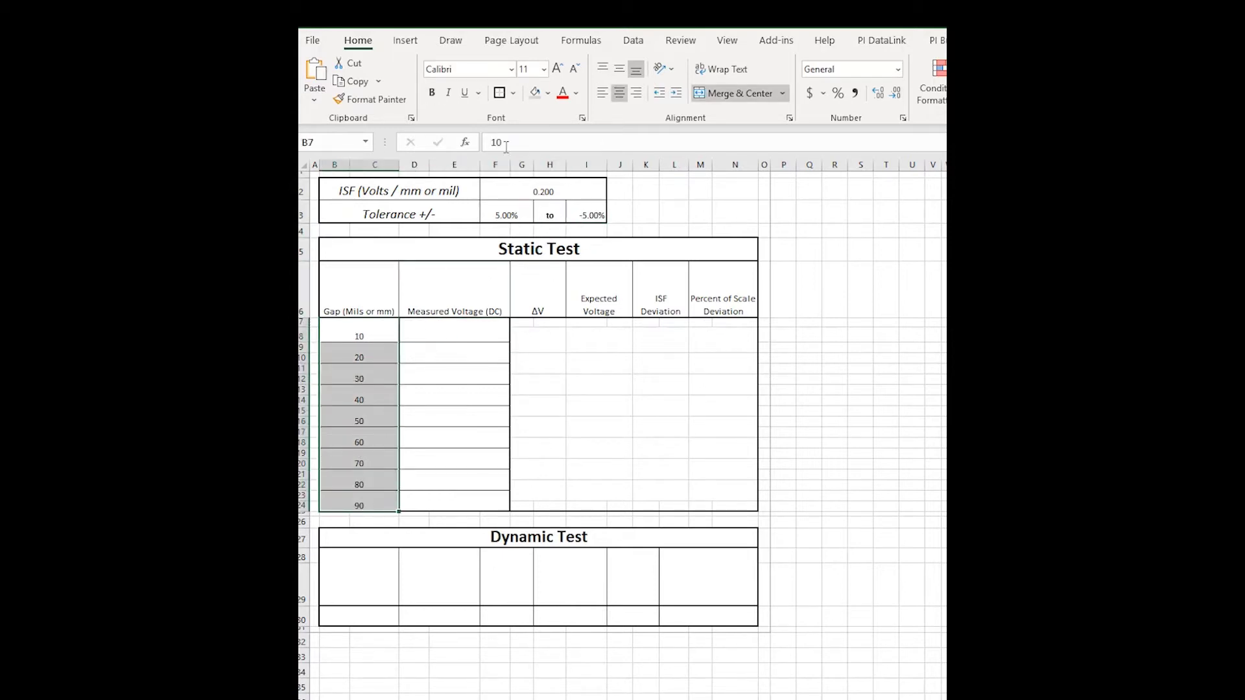
Enter =D9-D7 in the first ΔV cell G8 and fill it down to row 23.
click(415, 353)
click(533, 339)
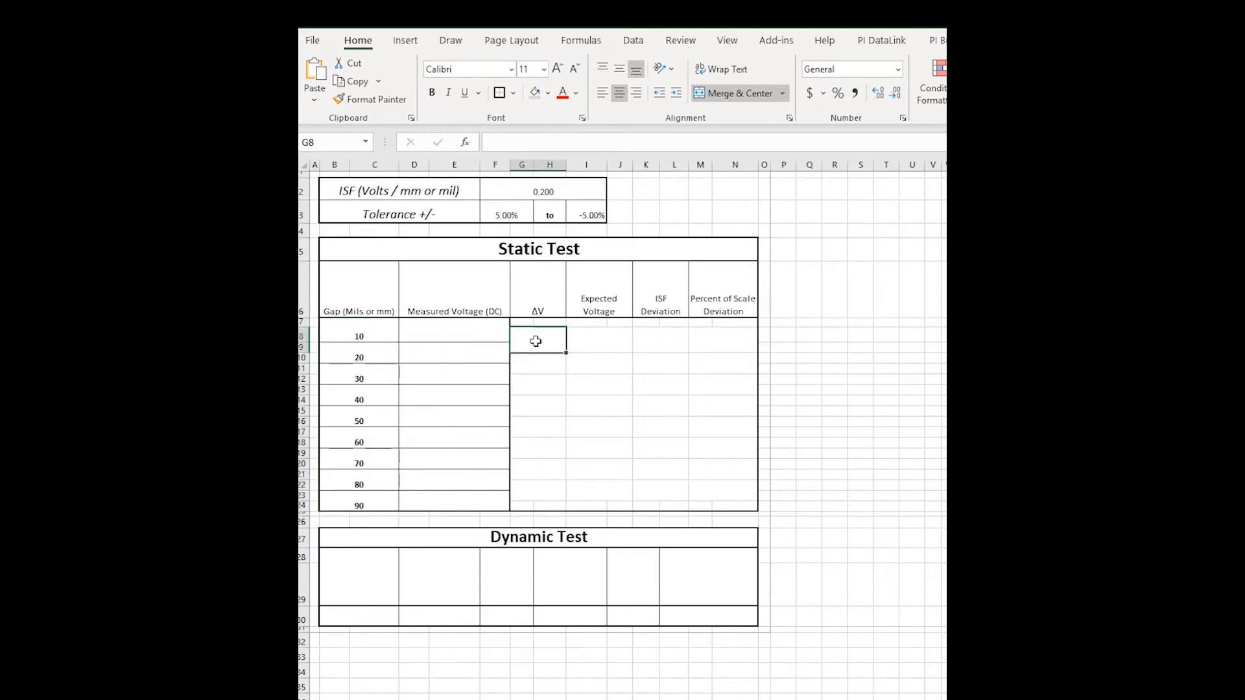
text(=)
click(460, 357)
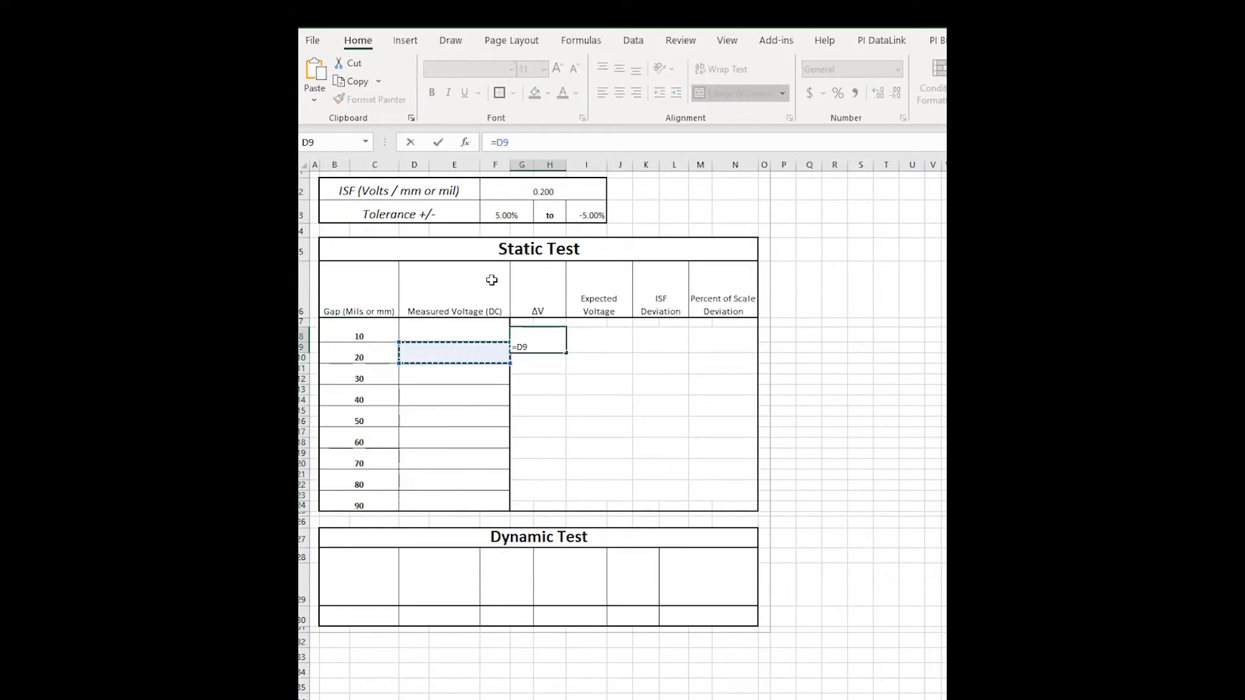
text(-)
click(482, 329)
key(Return)
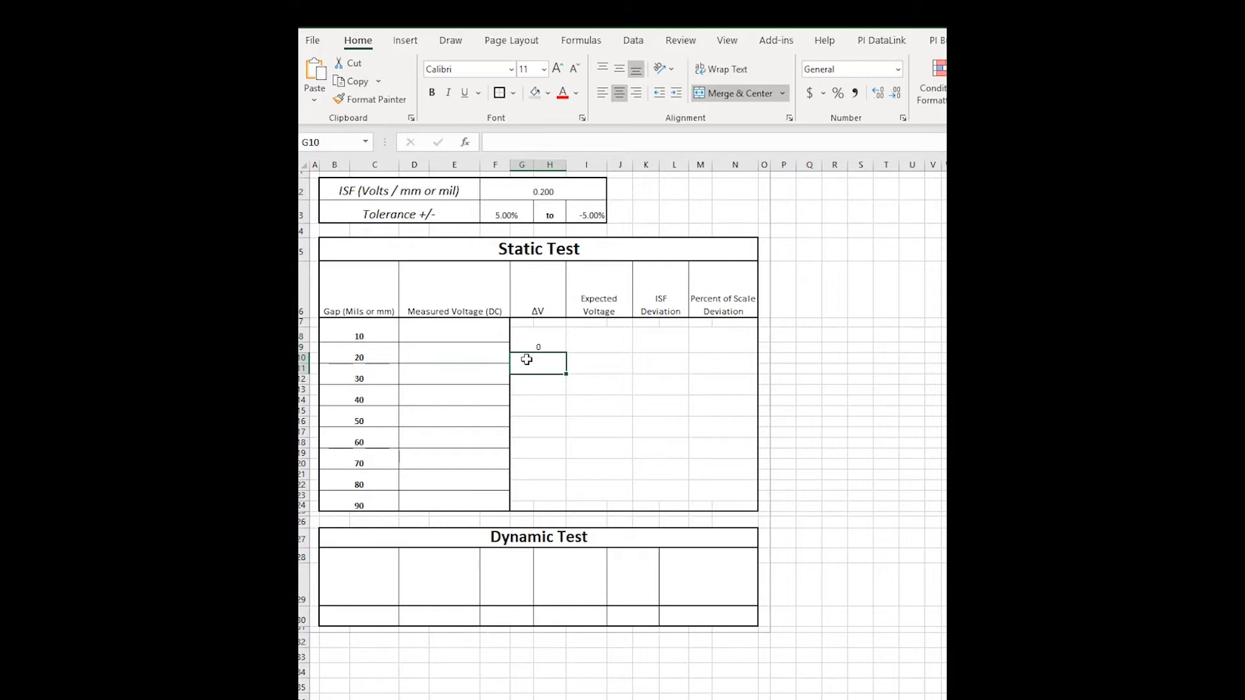
key(Up)
drag(567, 355, 559, 500)
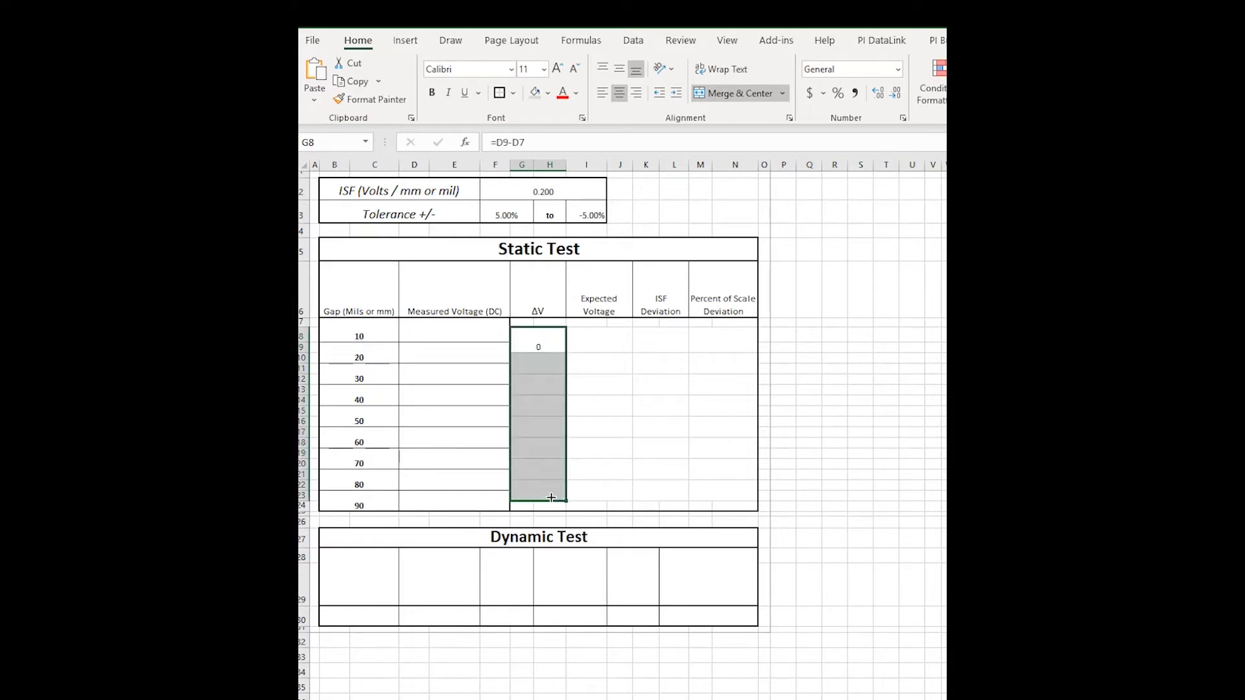
Check the copied ΔV formulas in the following rows.
click(542, 364)
key(F2)
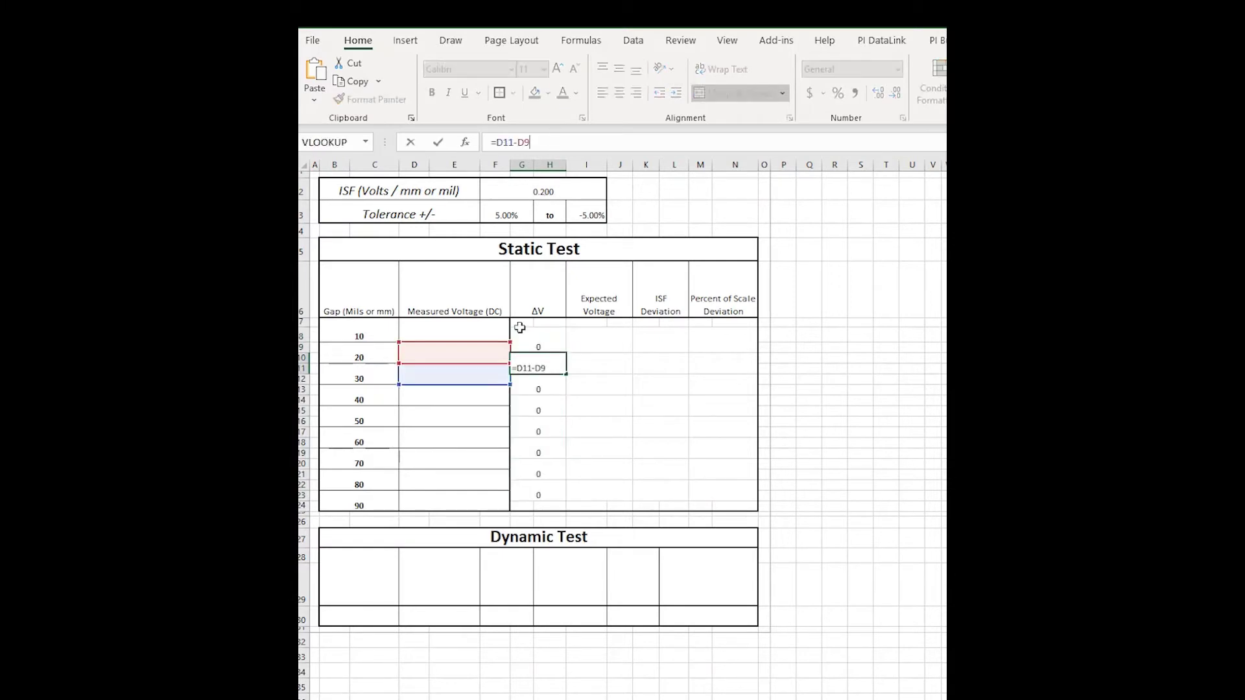
key(Return)
click(574, 150)
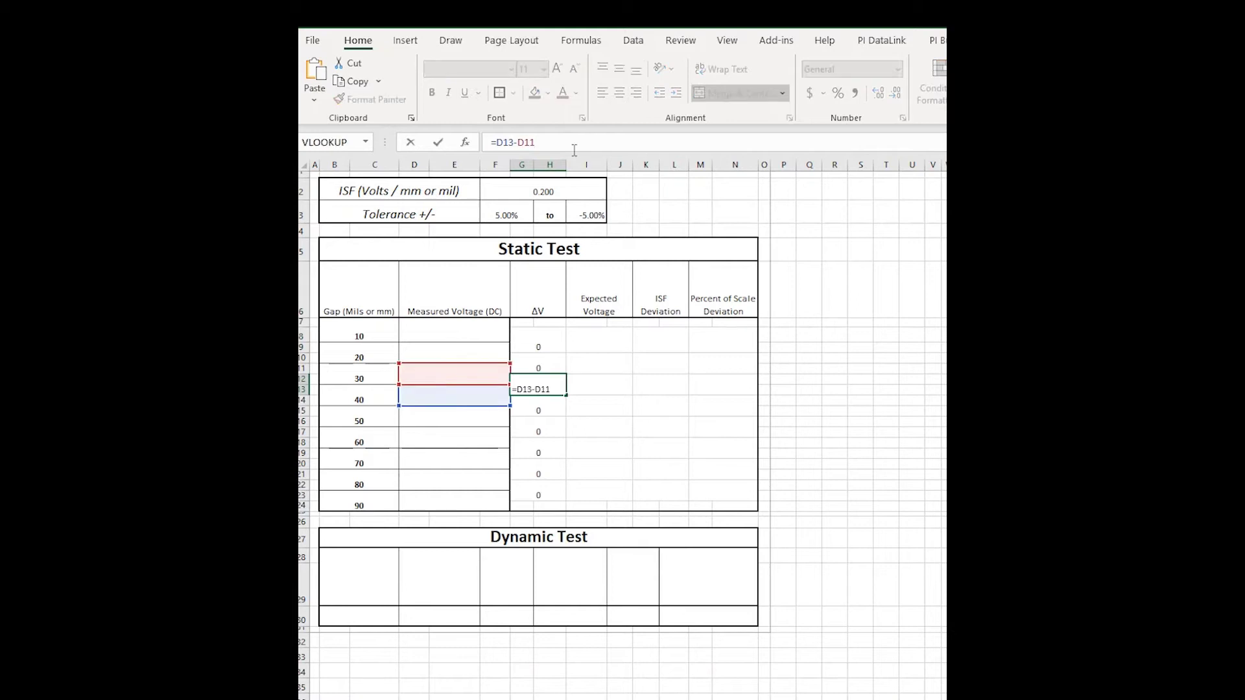
Enter the first Expected Voltage formulas, multiplying the gap difference B11-B9 by ISF cell F2.
key(Return)
click(603, 345)
text(=)
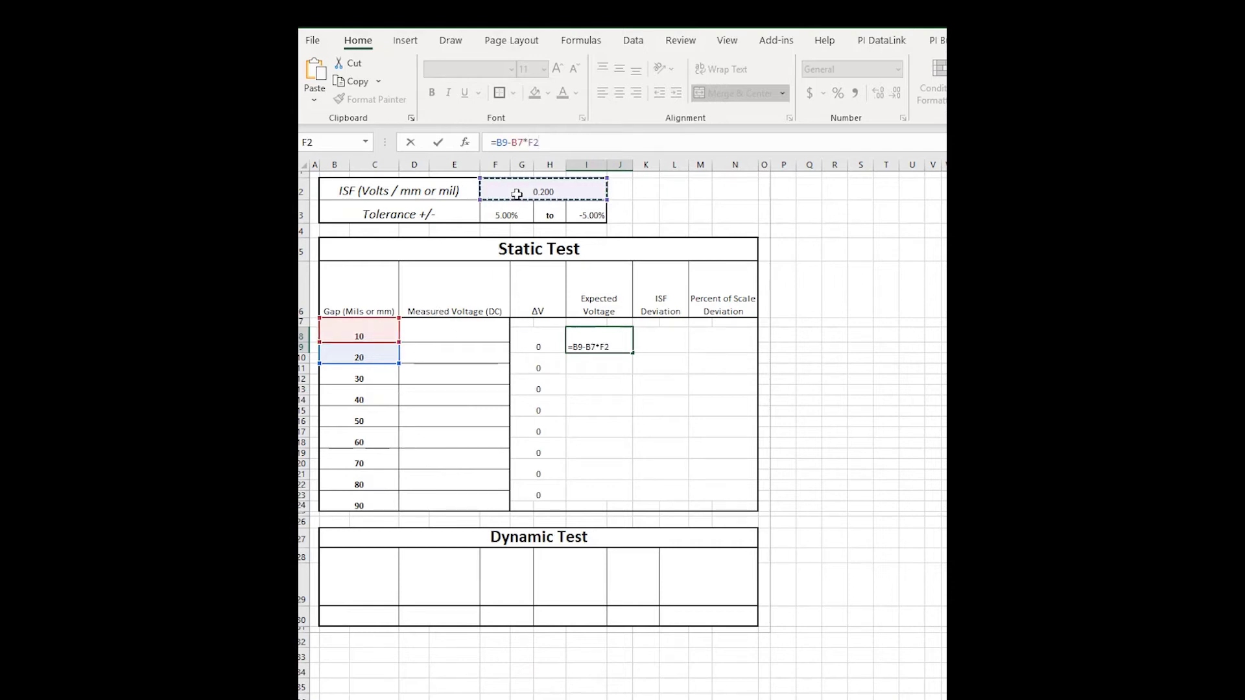
key(Return)
text(=)
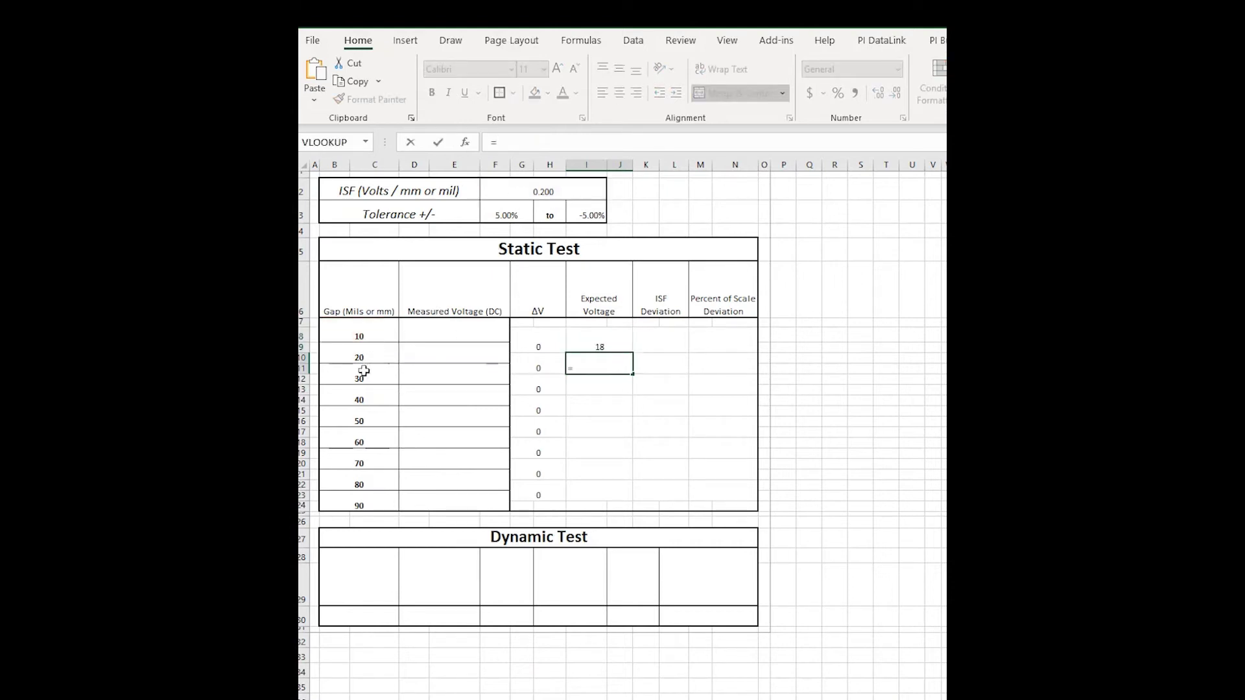
click(364, 372)
text(-)
click(360, 354)
text(*)
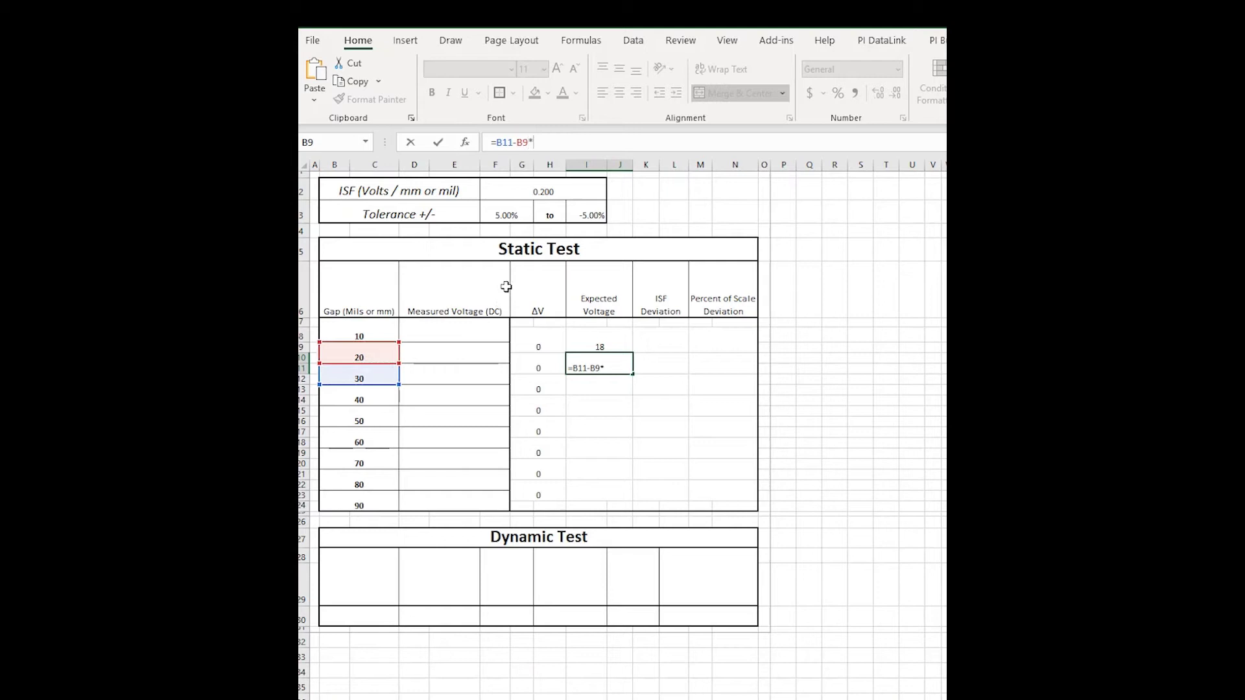
click(531, 187)
key(Return)
Wrap the gap differences in parentheses, e.g. =(B9-B7)*F2, and fill down to row 23.
click(591, 345)
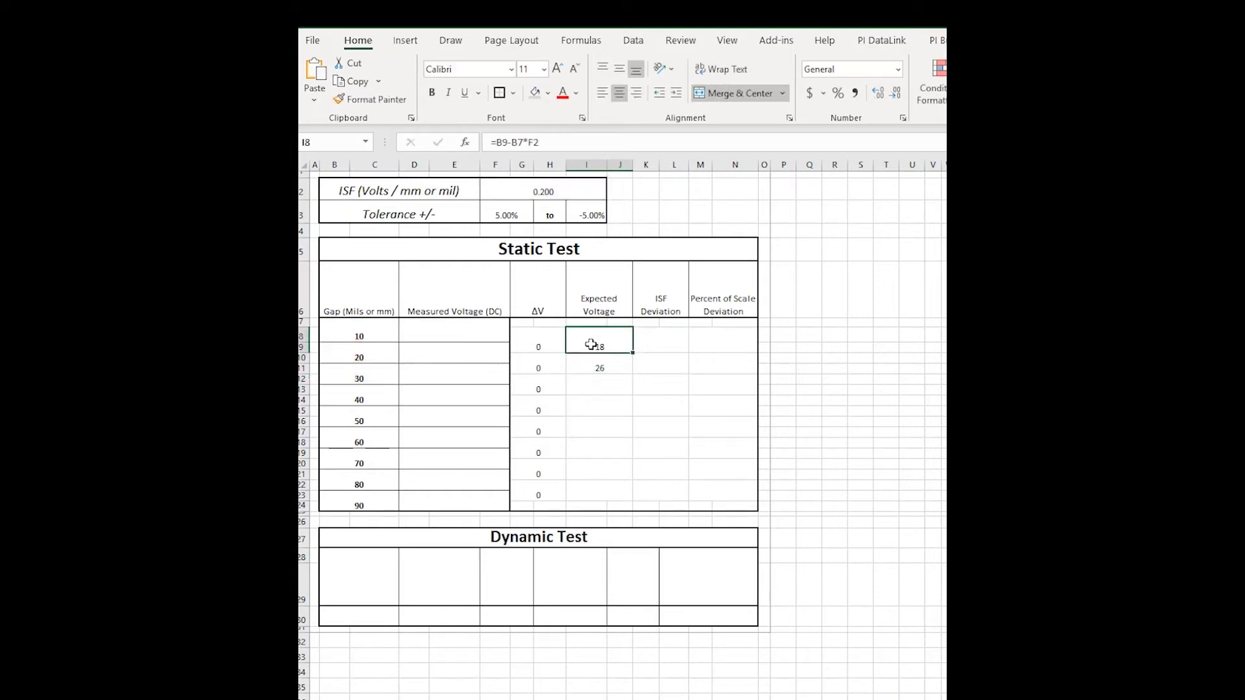
click(523, 143)
text())
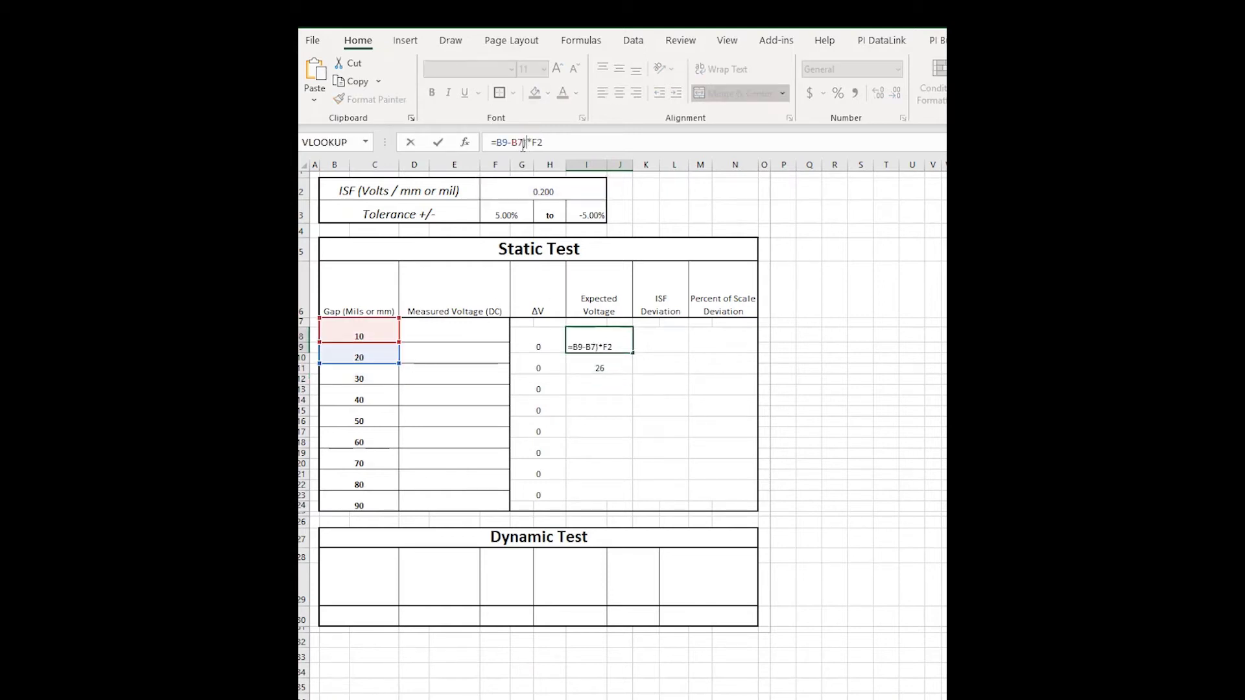
text(()
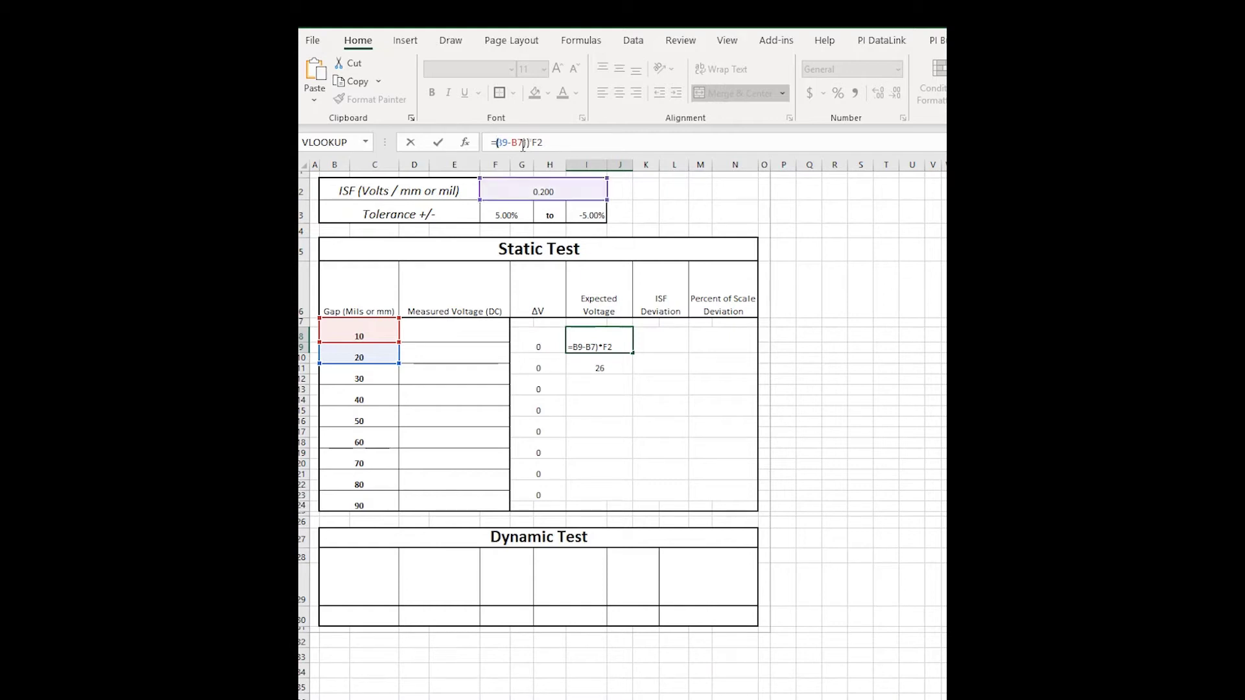
key(Return)
click(495, 143)
text(()
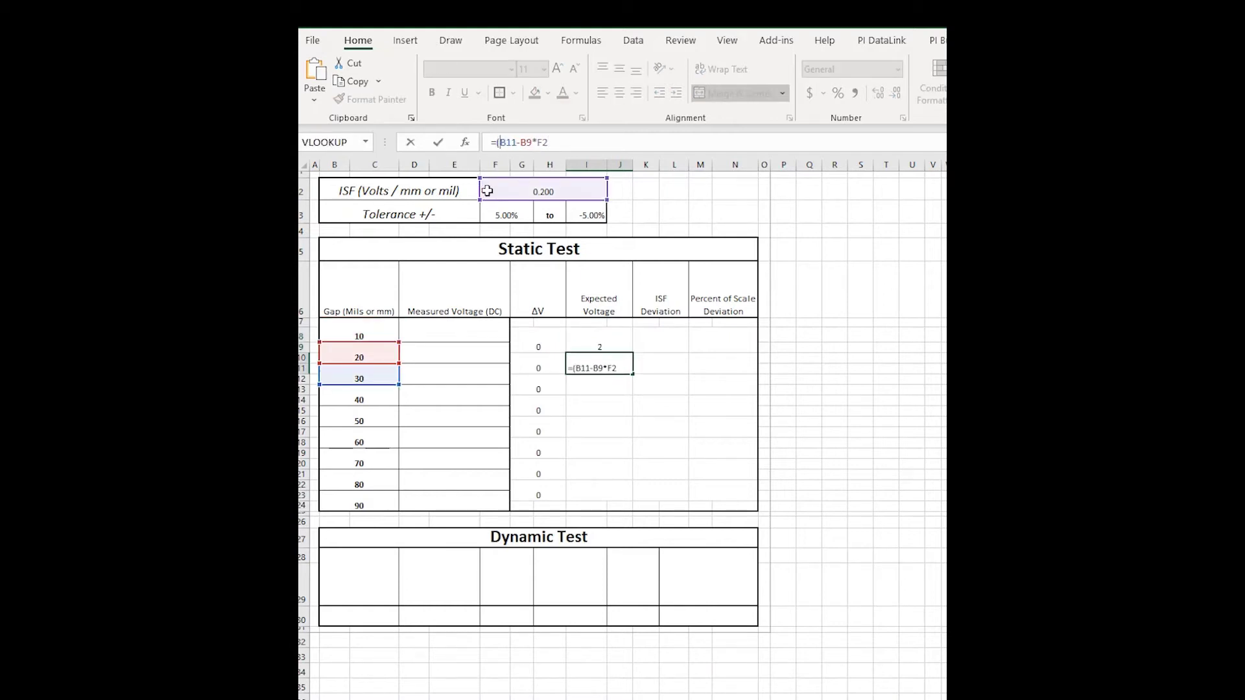
text())
key(Return)
drag(617, 343, 616, 486)
Repoint the multiplier in the first copied Expected Voltage formulas back to F2.
click(608, 387)
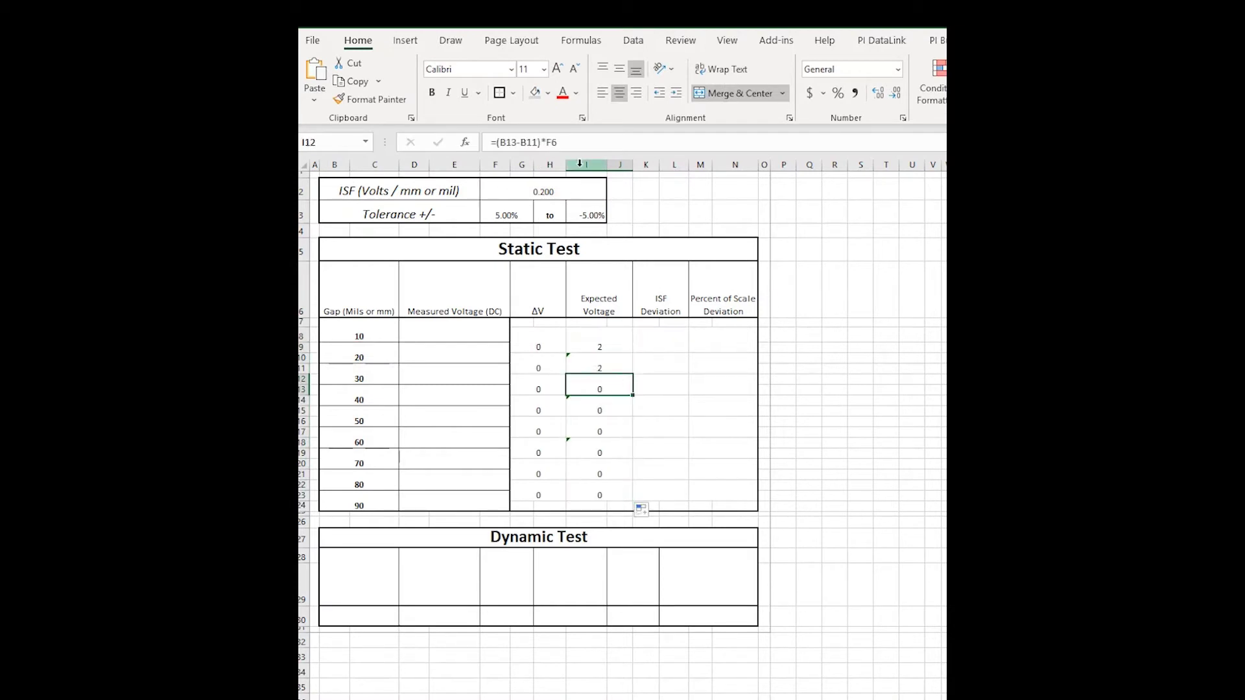
click(584, 146)
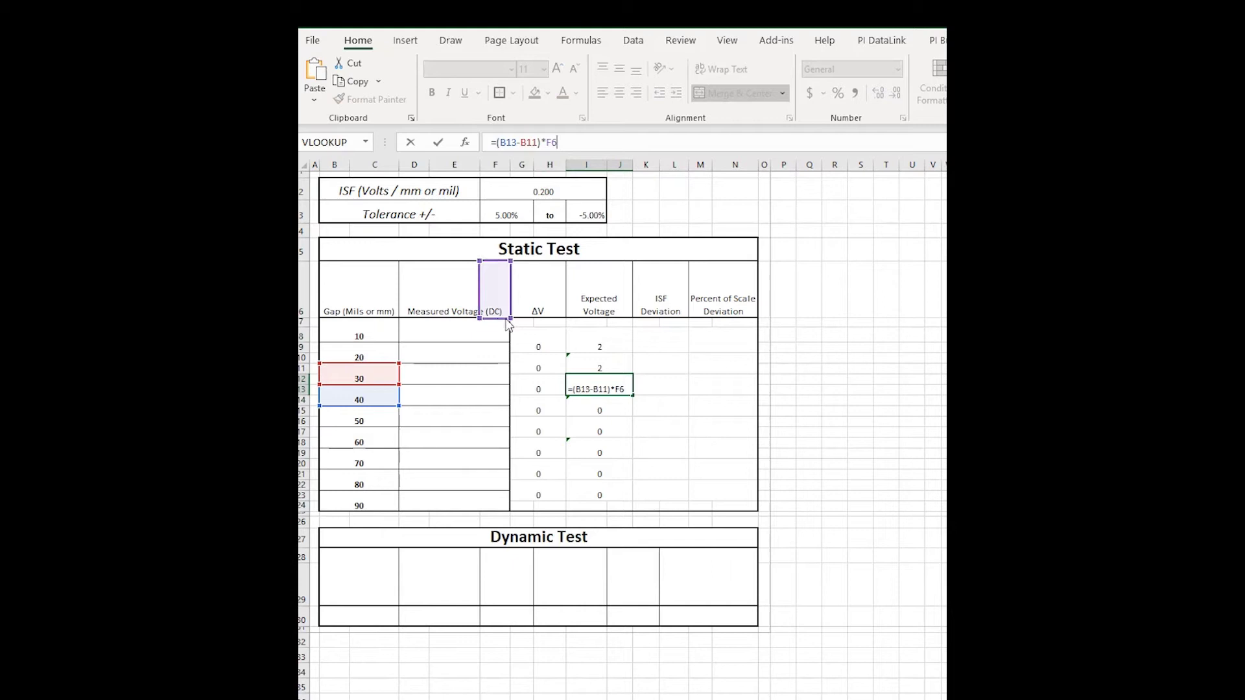
click(544, 191)
key(Return)
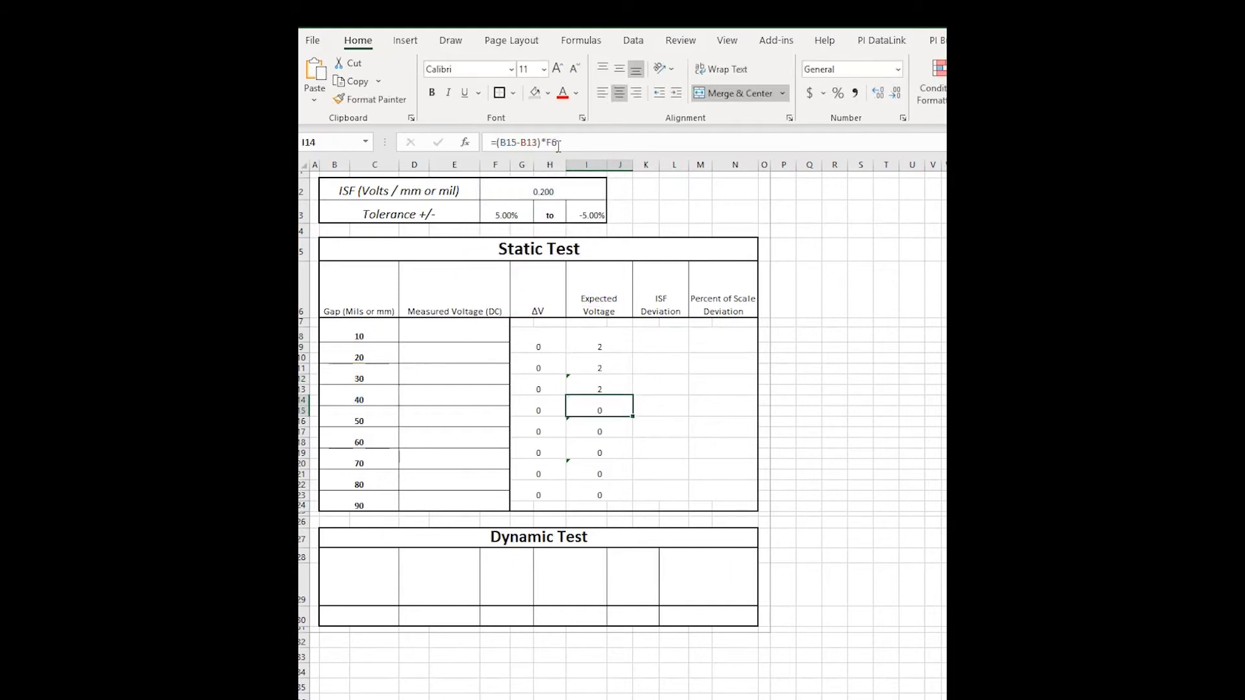
click(558, 145)
drag(495, 318, 519, 199)
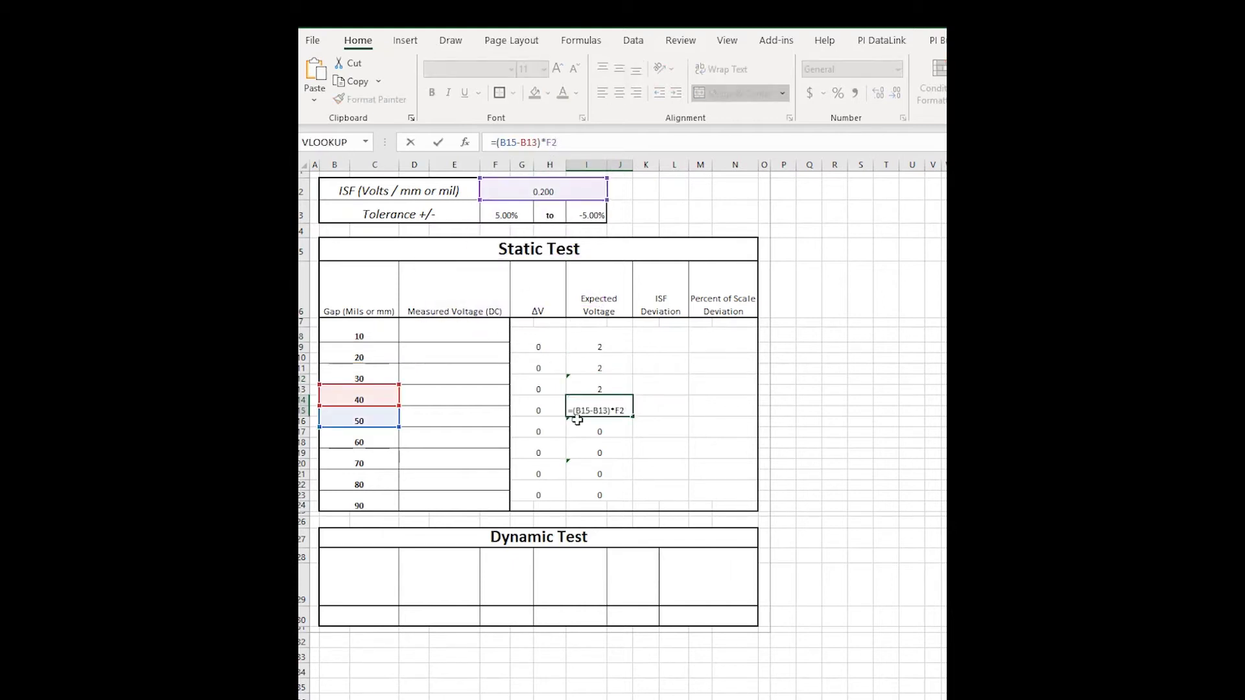
key(Return)
key(F2)
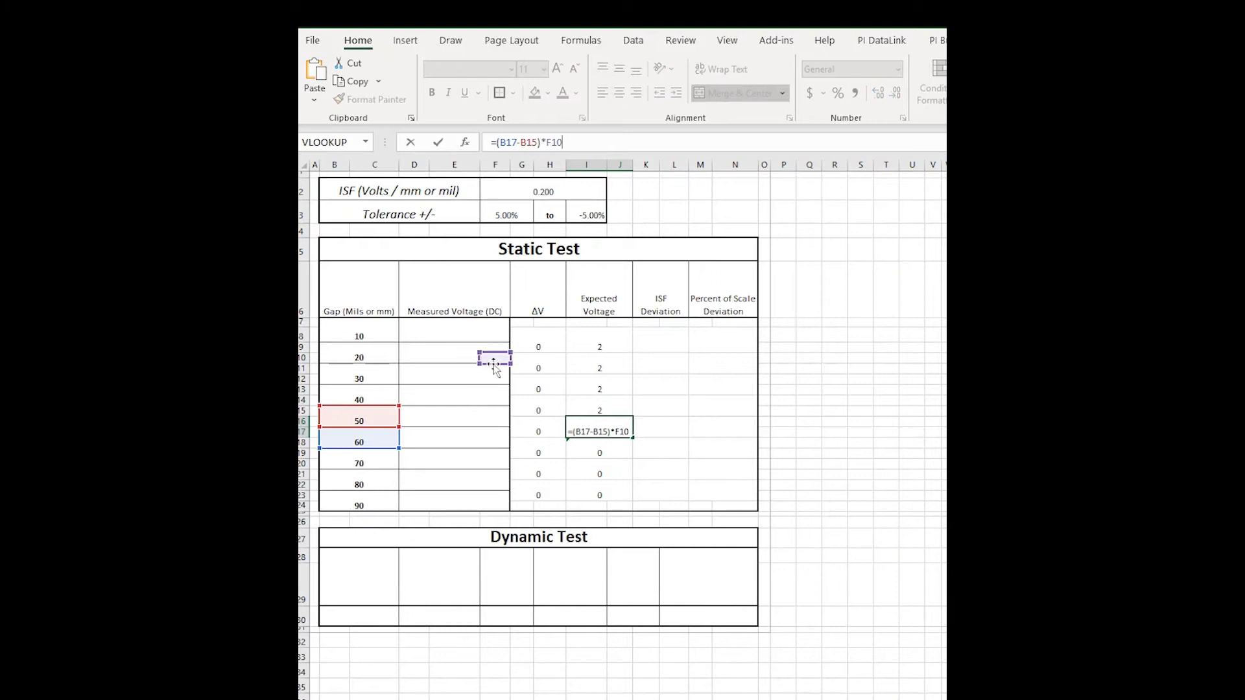
drag(494, 364, 519, 194)
key(Return)
Repoint the remaining copied Expected Voltage formulas' multiplier to ISF cell F2.
key(F2)
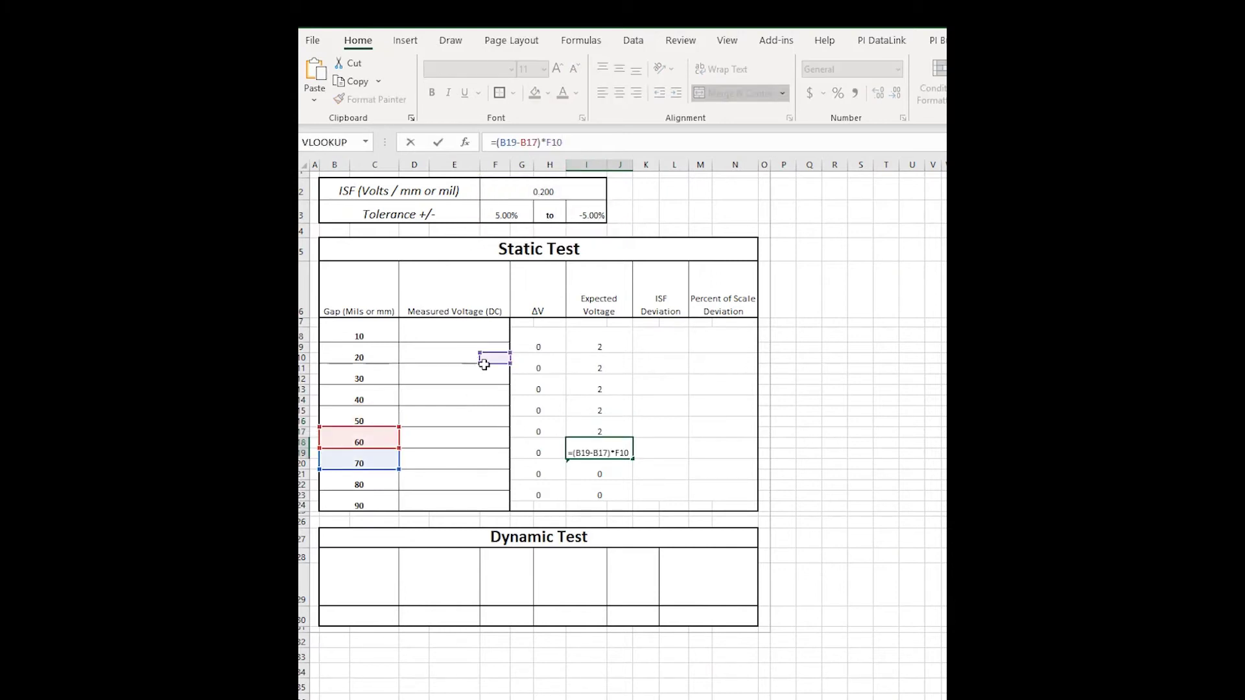
drag(498, 363, 550, 203)
key(Return)
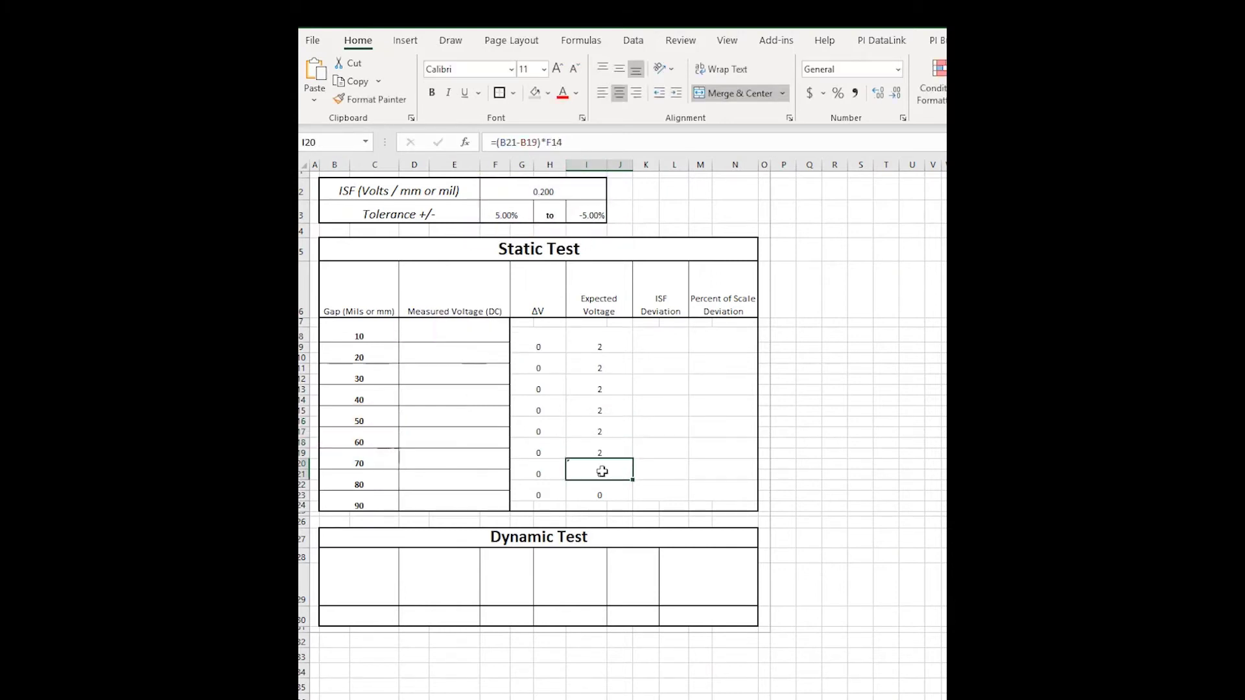
click(589, 148)
drag(498, 400, 545, 195)
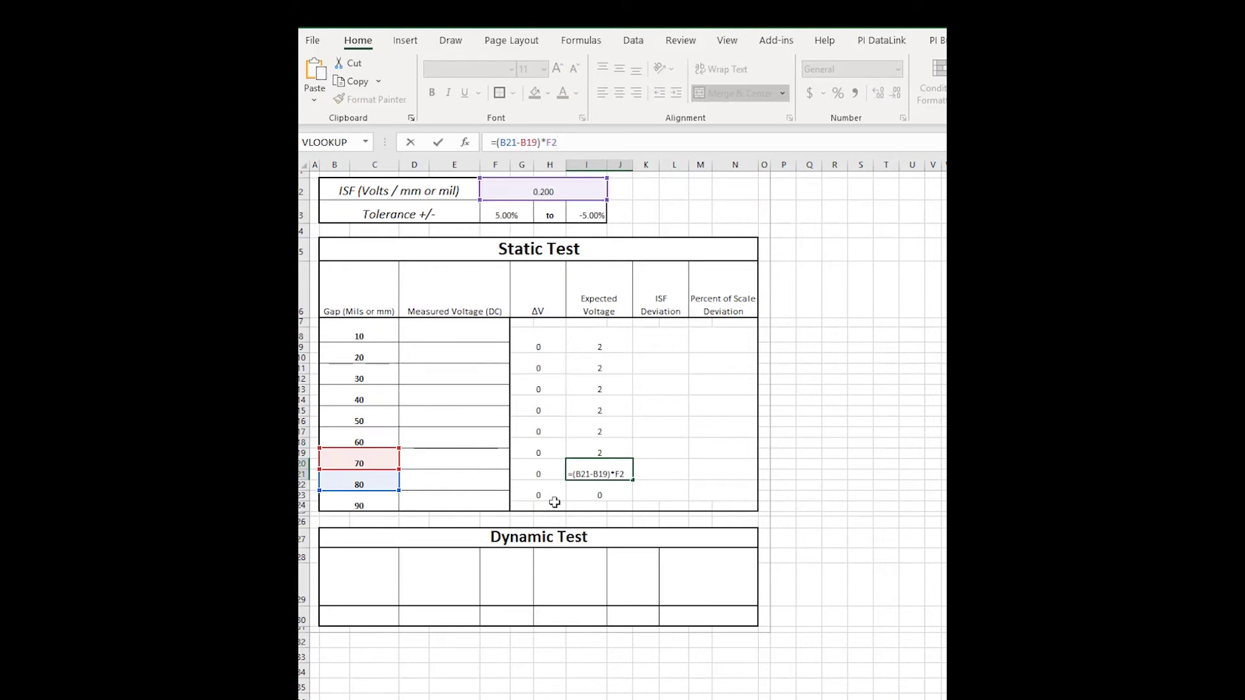
key(Return)
key(F2)
drag(495, 407, 545, 195)
Enter =G8-I8 in ISF Deviation cell K8 and fill it down to row 23.
key(Return)
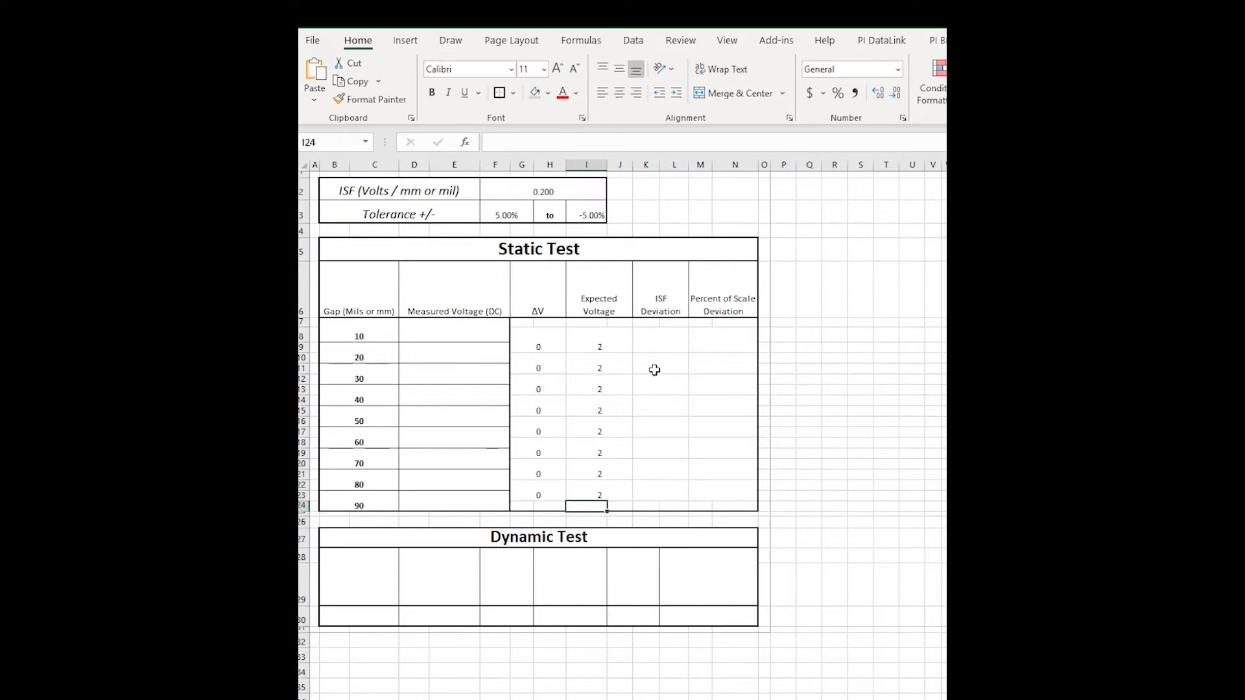
click(654, 339)
text(=)
click(537, 343)
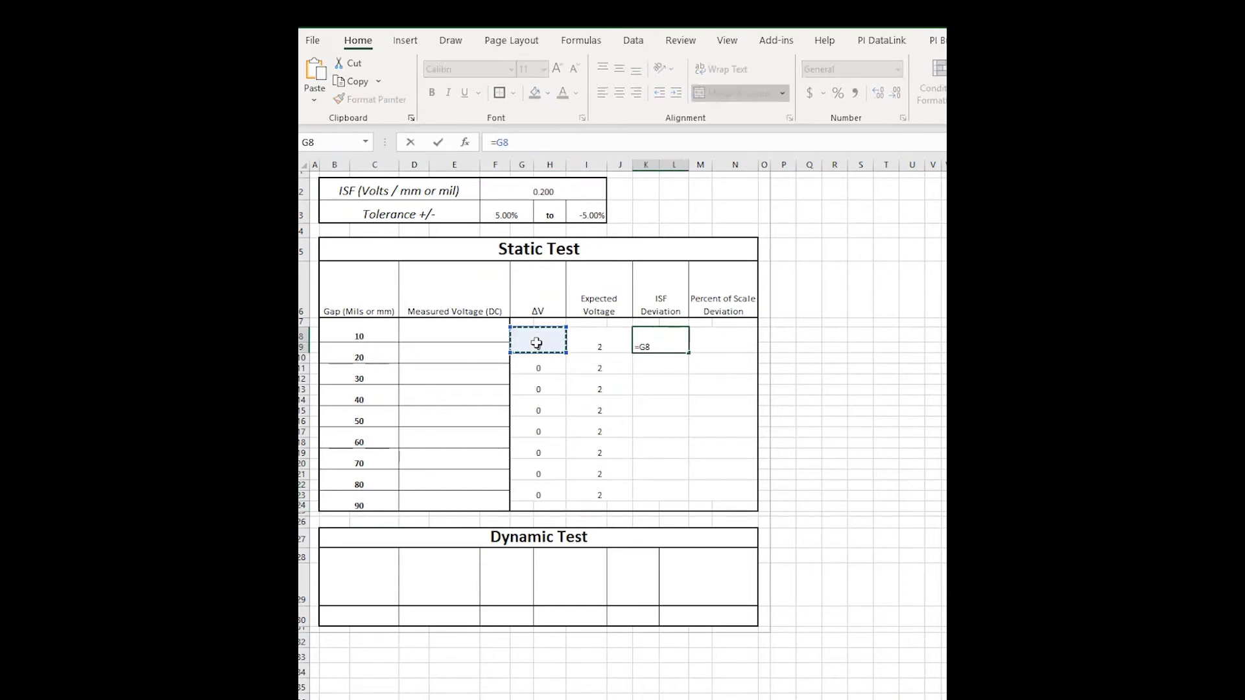
text(-)
click(575, 347)
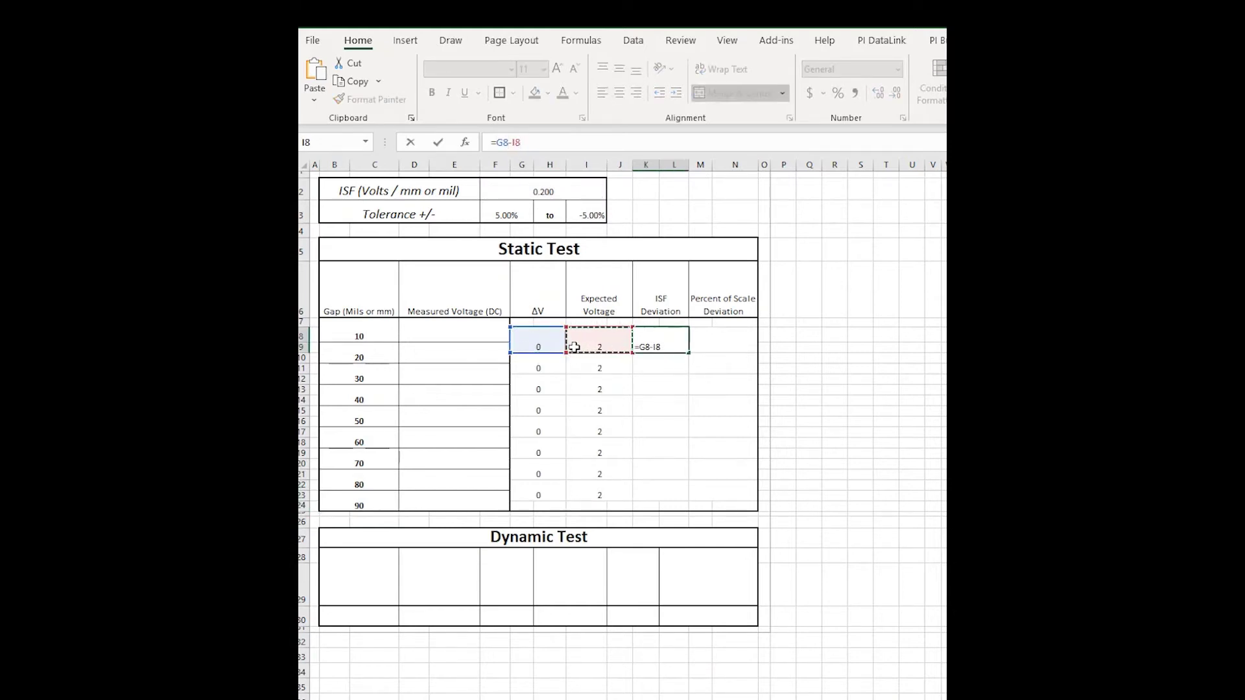
key(Return)
click(650, 342)
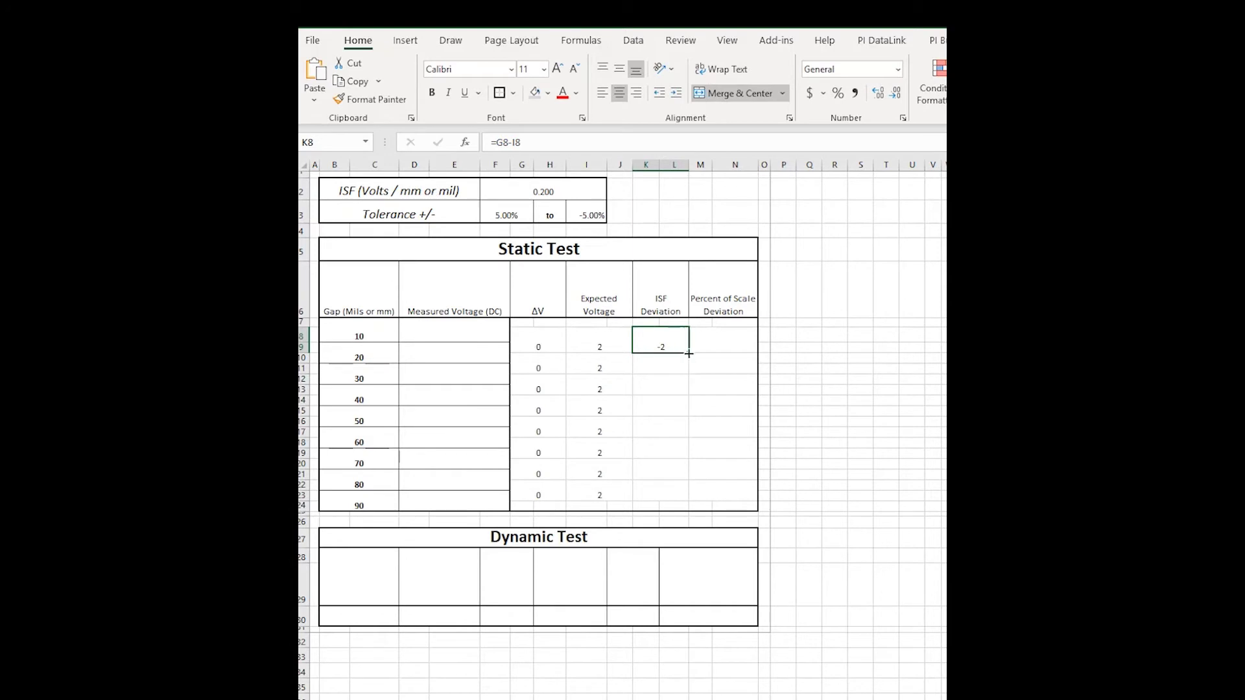
drag(688, 353, 687, 499)
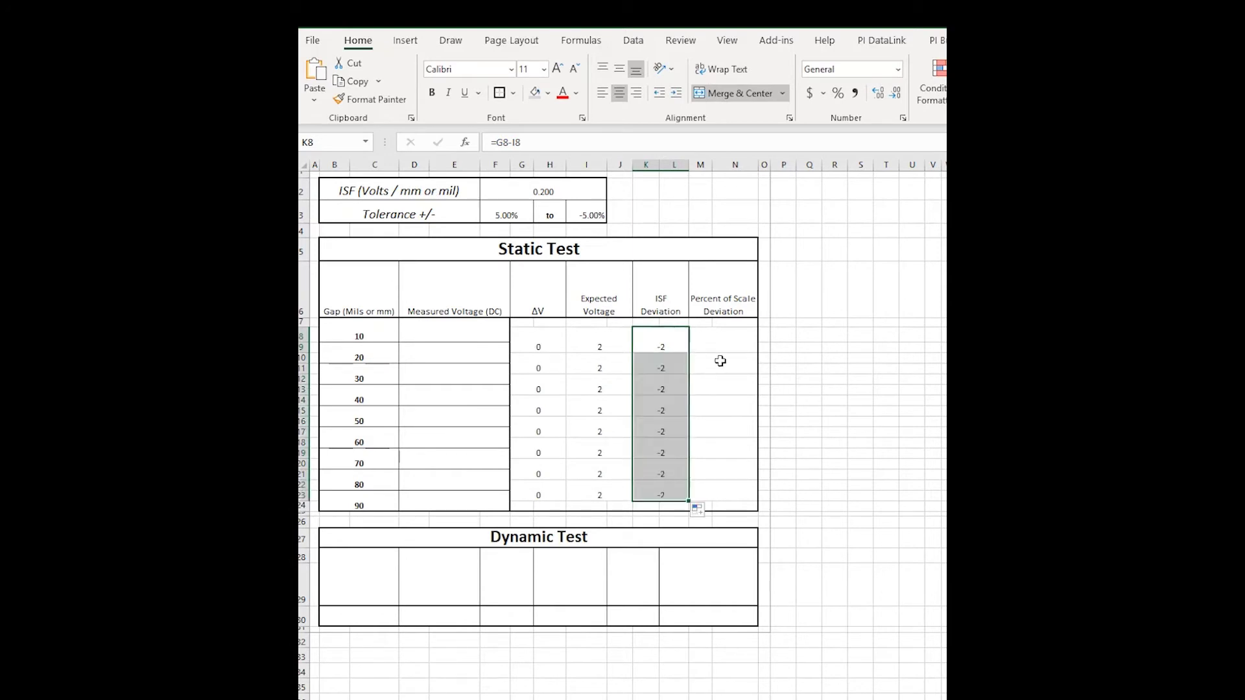
key(Return)
Format the Percent of Scale Deviation column cells as Percentage.
click(731, 345)
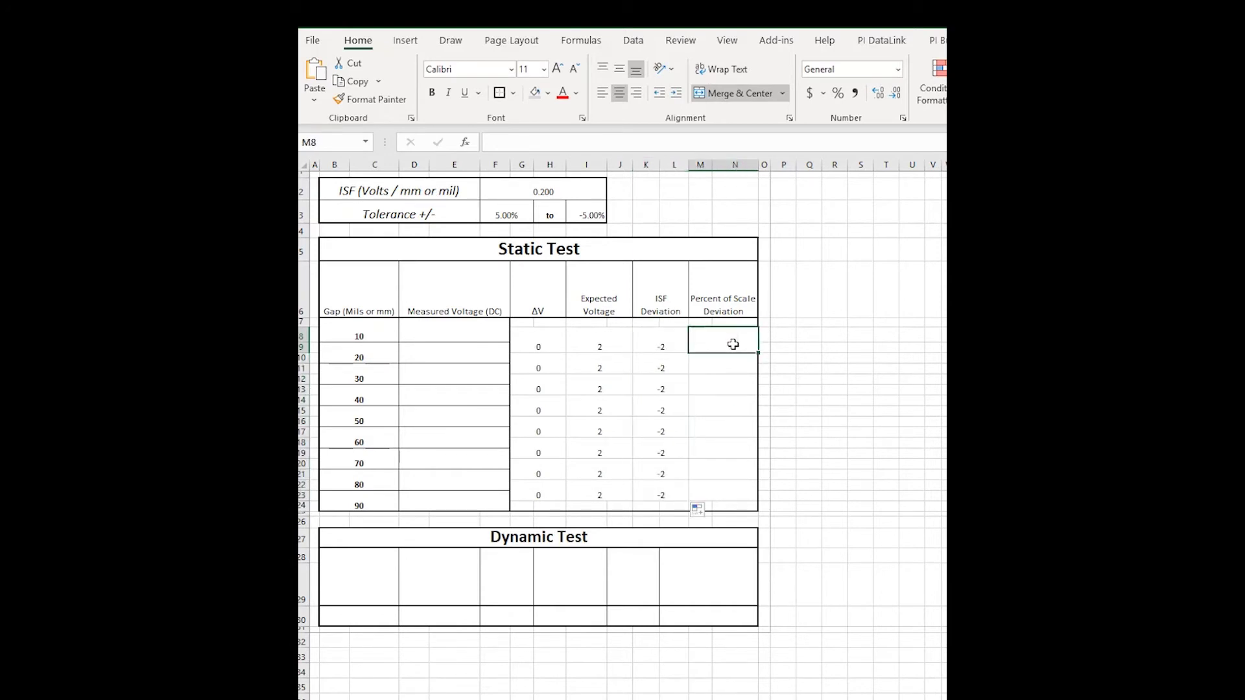
drag(717, 336, 713, 496)
right_click(713, 496)
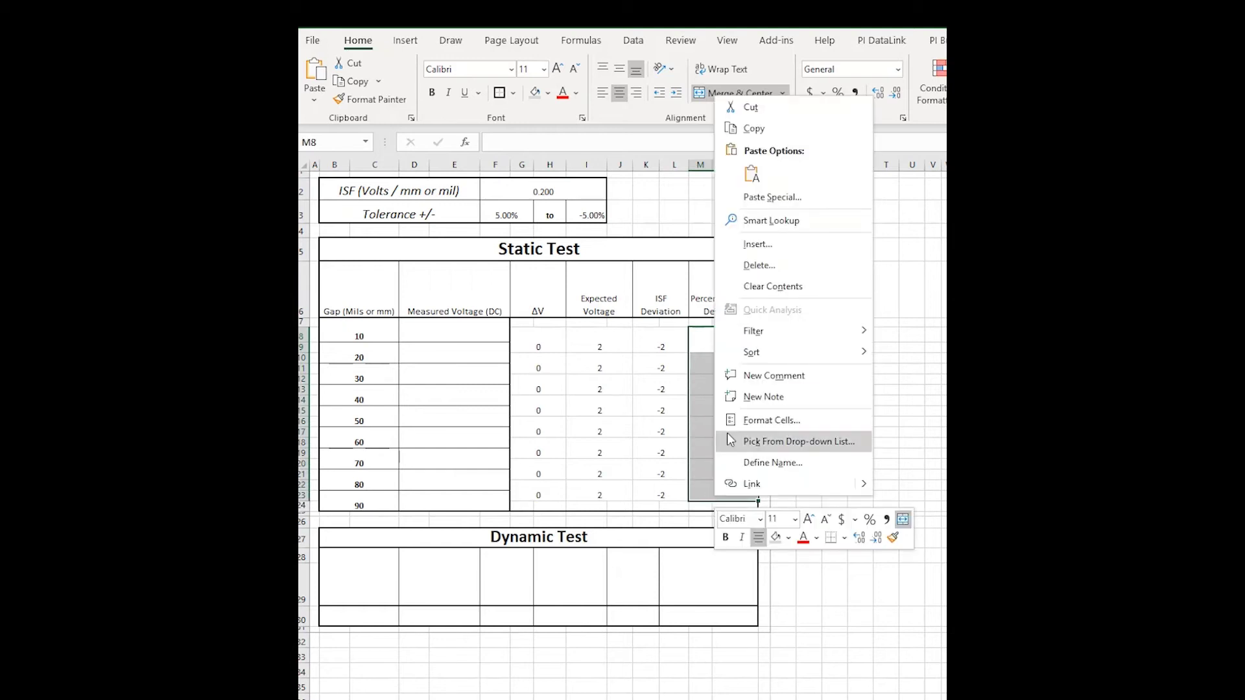
click(752, 420)
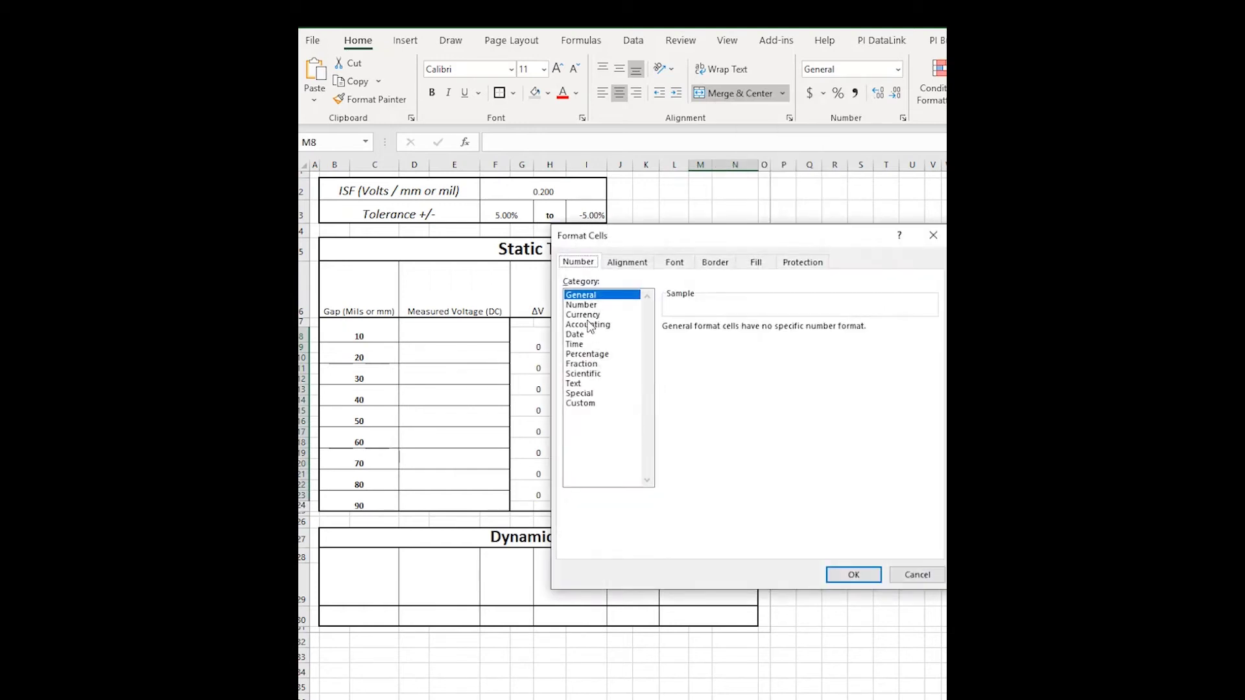
click(586, 354)
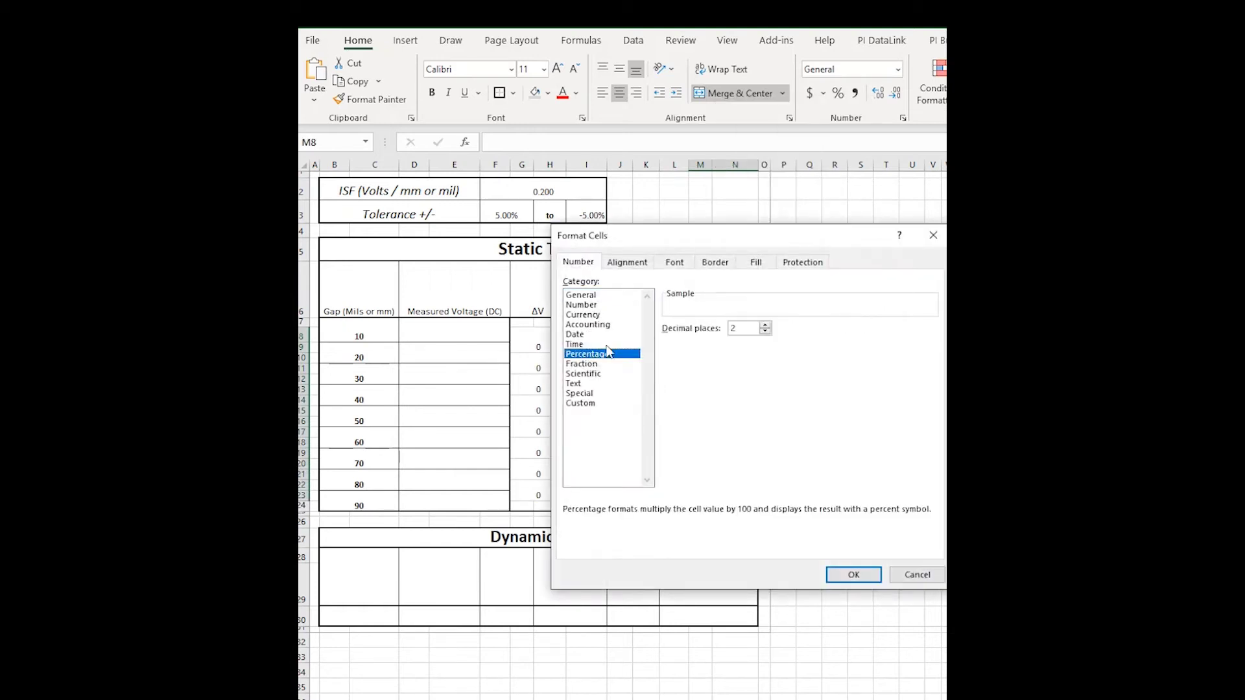
click(854, 570)
Enter =K8/I8 in M8 and fill it down to row 23.
click(711, 332)
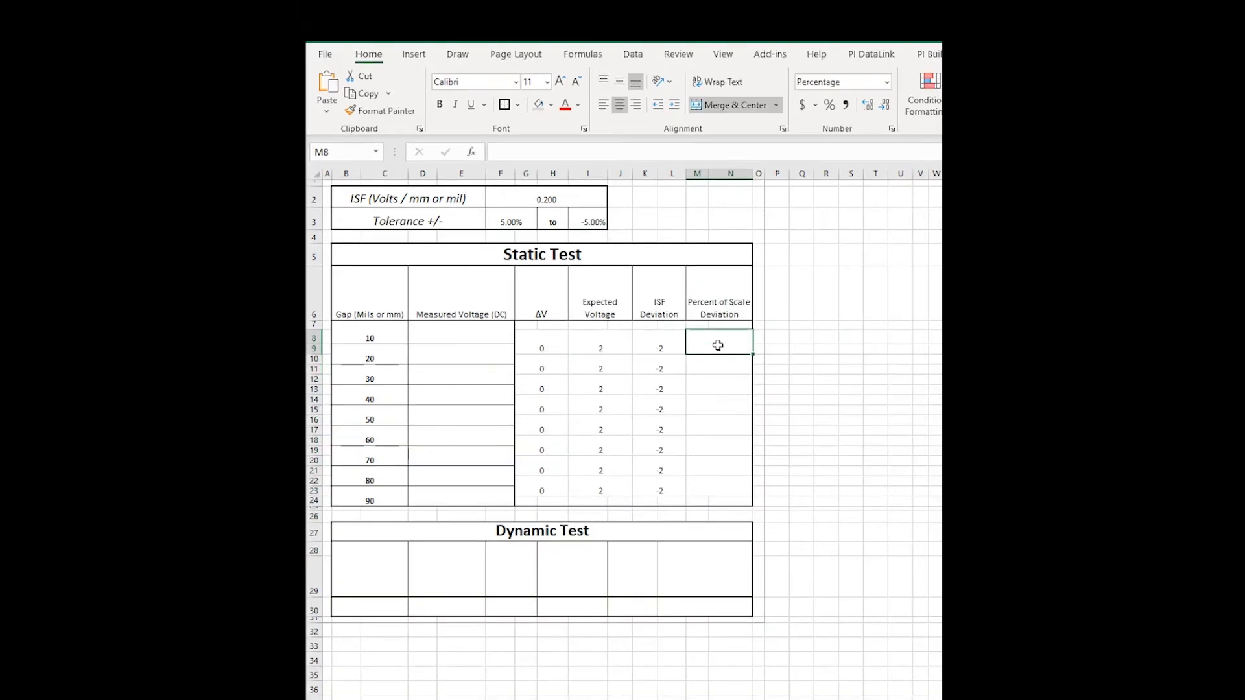
click(606, 150)
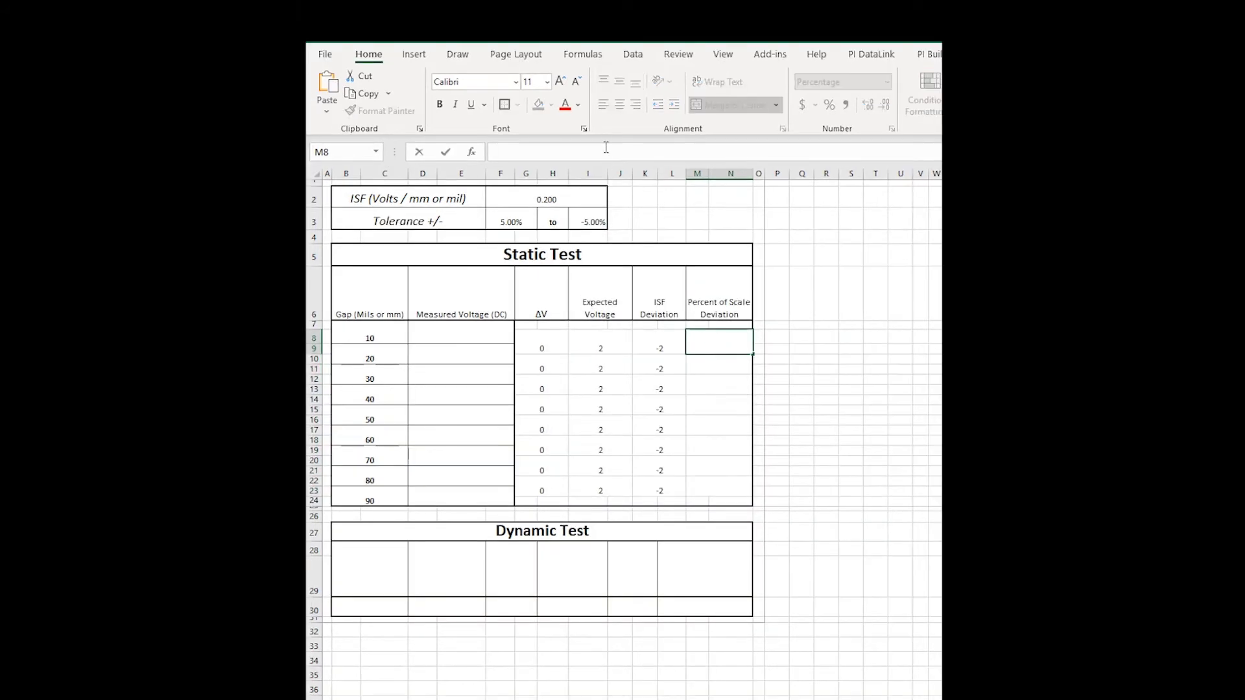
text(=)
click(656, 350)
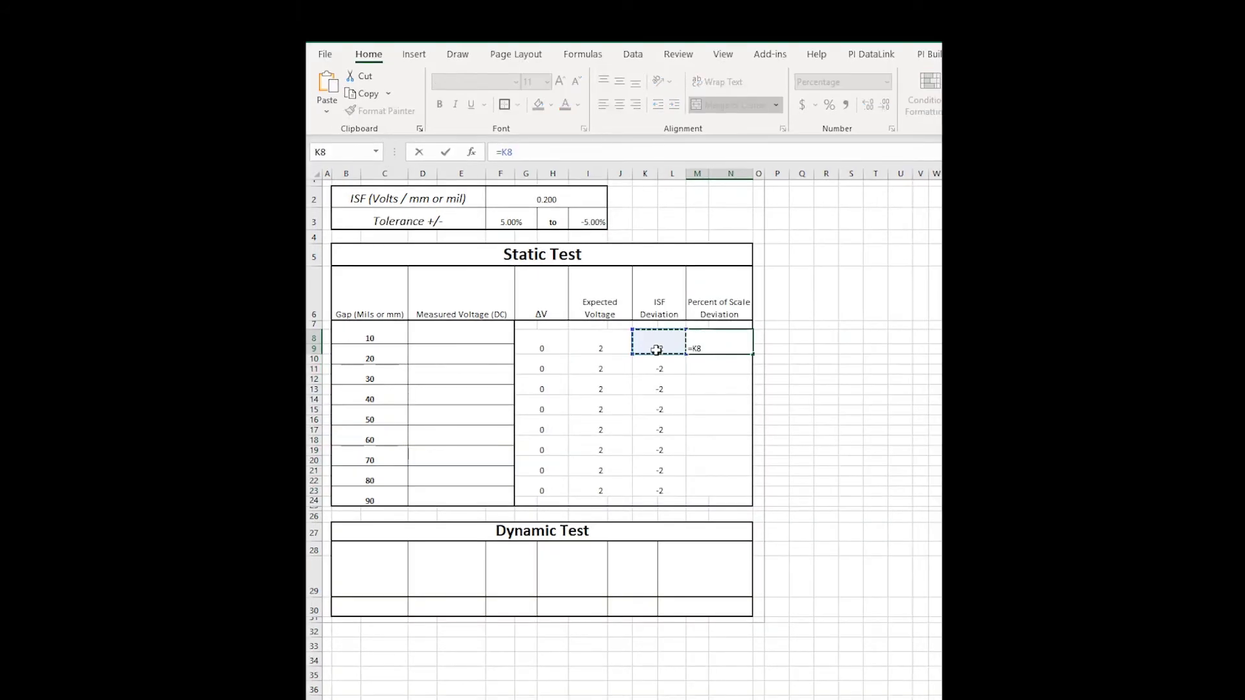
text(/)
click(609, 349)
key(Return)
click(735, 350)
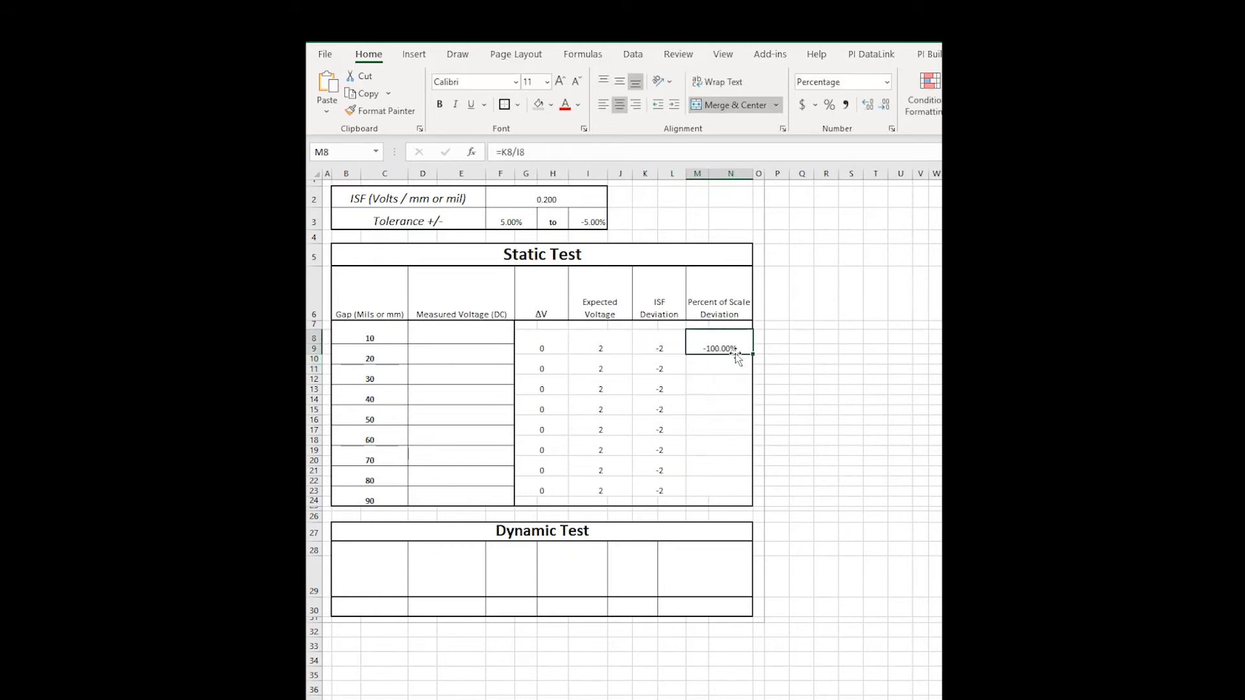
drag(752, 352, 720, 492)
Verify the copied formula in M10 and select the first Measured Voltage cell.
click(707, 350)
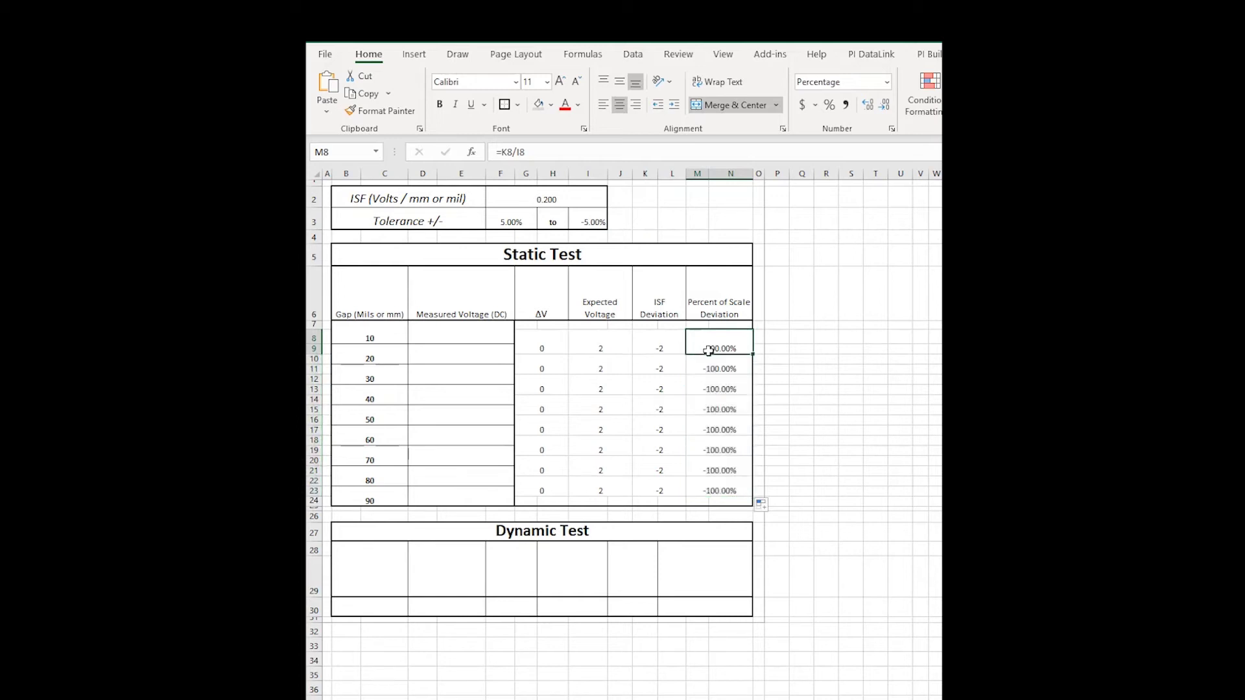
click(721, 367)
double_click(721, 367)
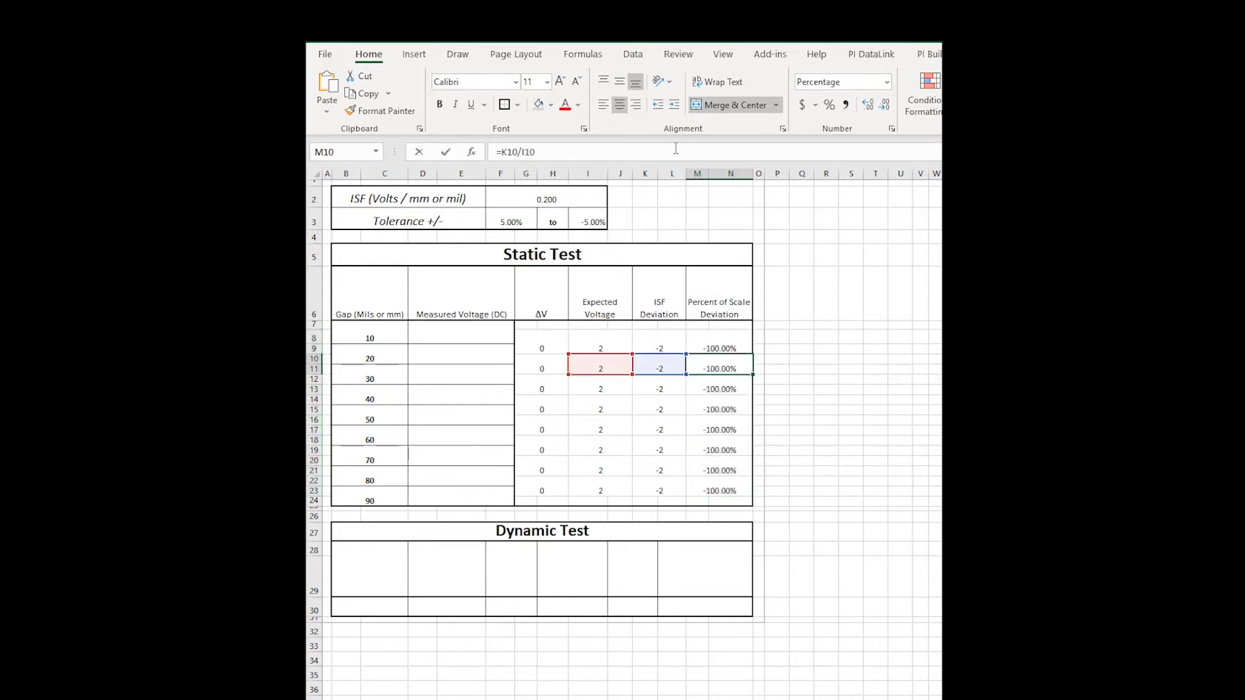
click(456, 337)
Type sample Measured Voltage readings 1, 3 and 5 to test the results.
text(1)
key(Return)
text(3)
key(Return)
text(5)
key(Return)
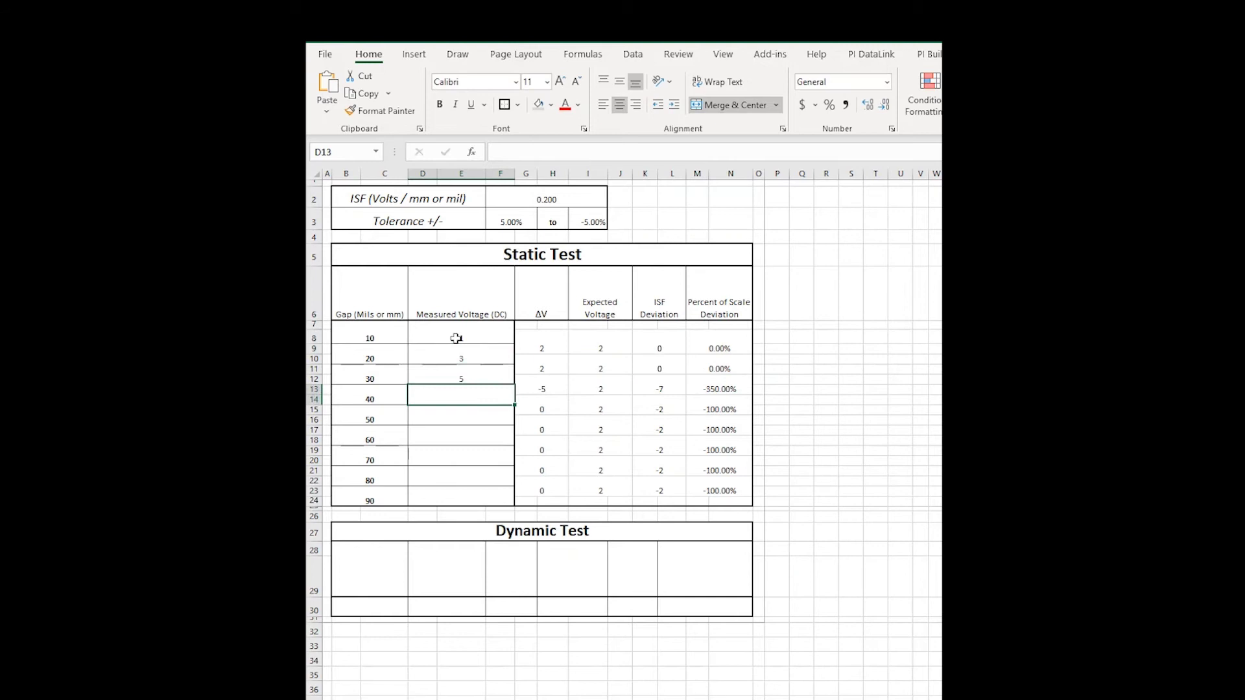
Format the Expected Voltage cells as Number with two decimals.
drag(600, 340, 616, 485)
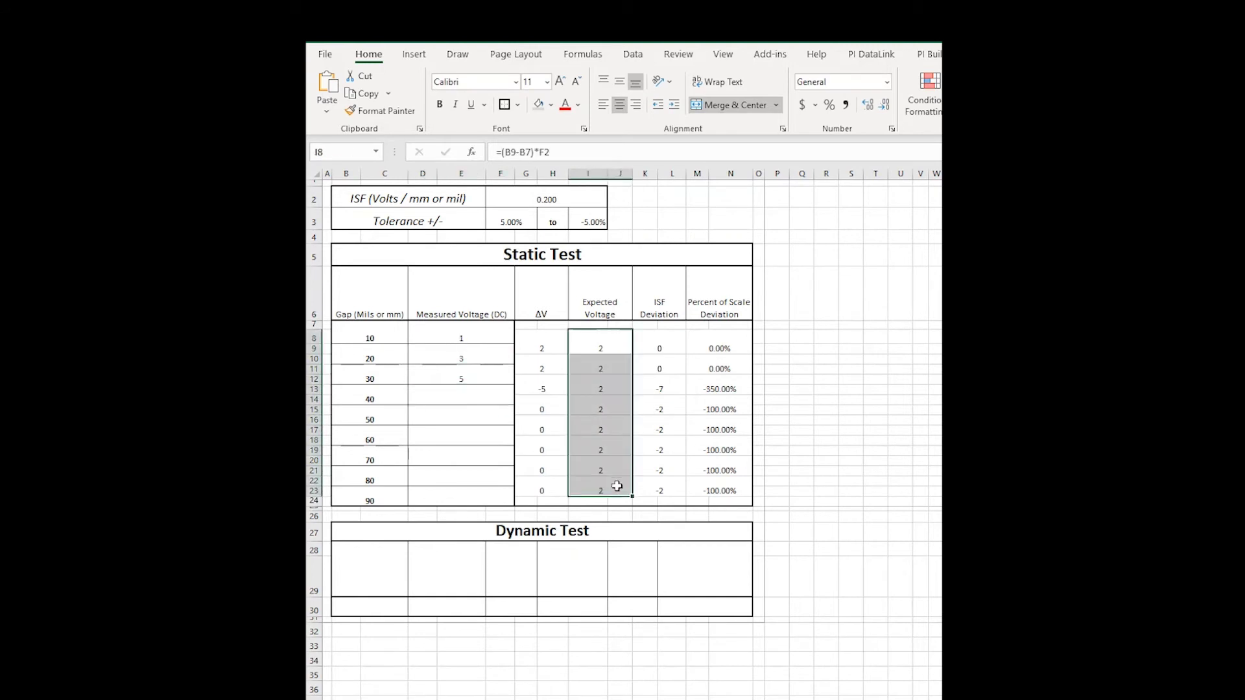
right_click(616, 485)
key(Escape)
key(ctrl+1)
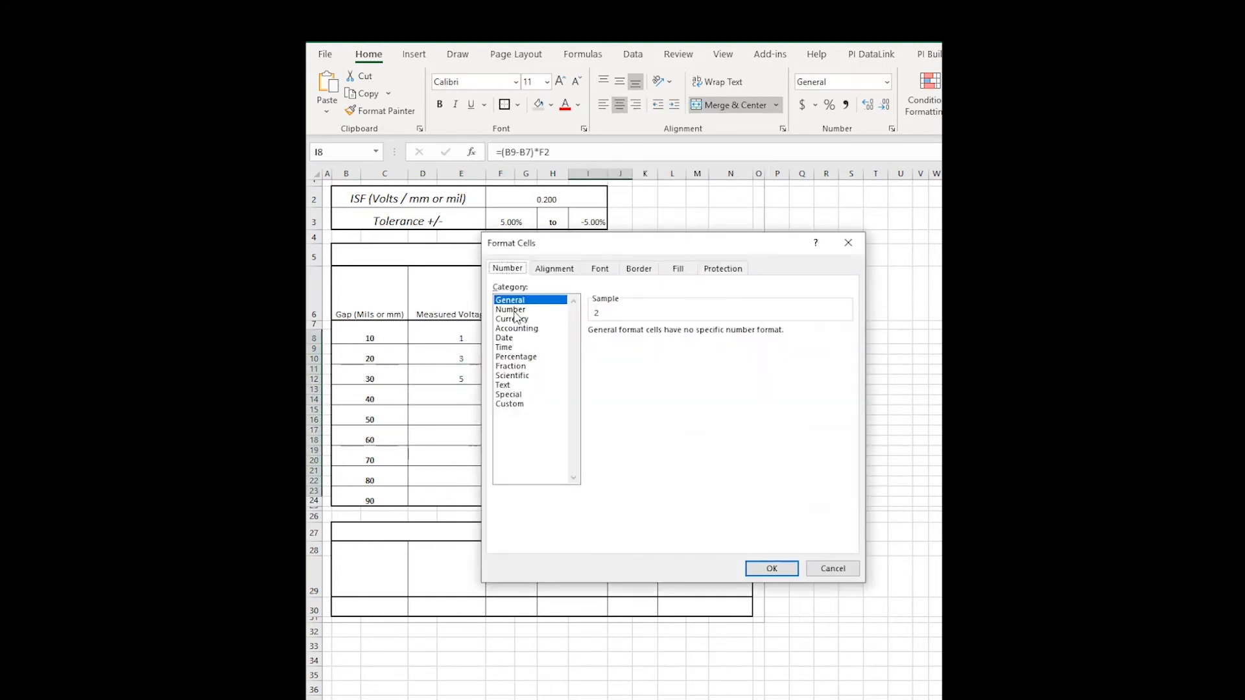
click(514, 310)
click(773, 570)
Clear the sample Measured Voltage readings.
drag(461, 337, 481, 367)
key(Delete)
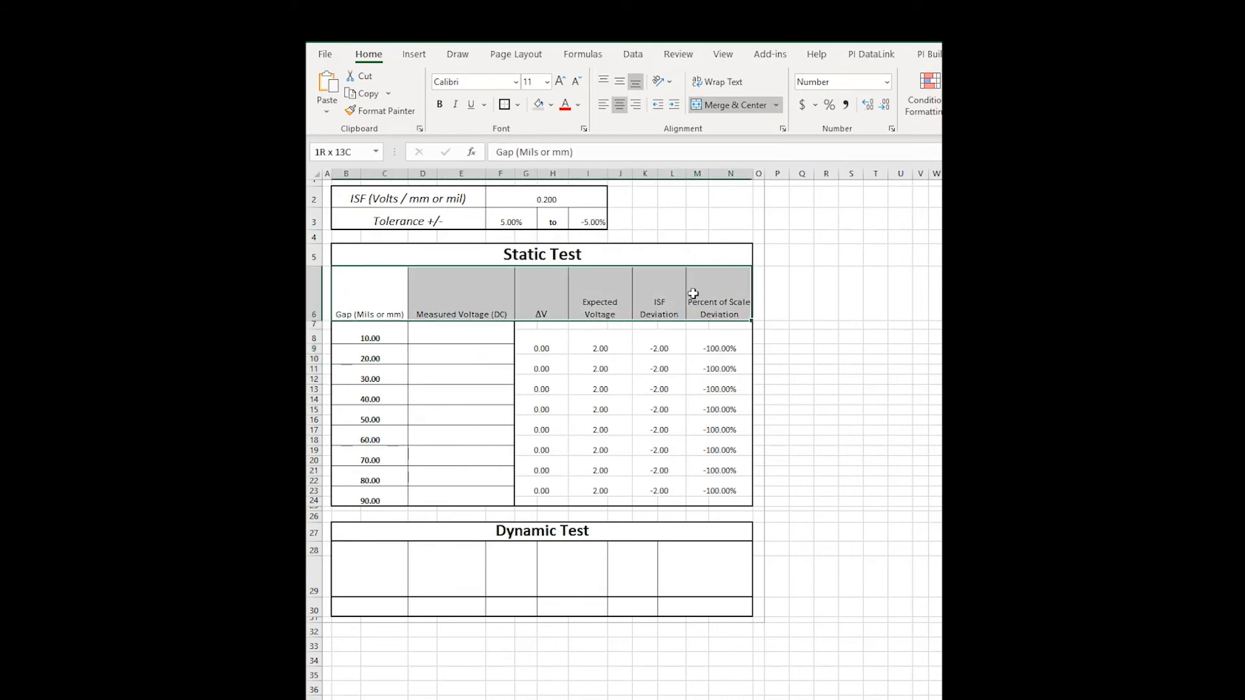
click(541, 366)
Shade ΔV and deviation columns gold, Expected Voltage grey, and select the label cells.
drag(528, 325, 541, 501)
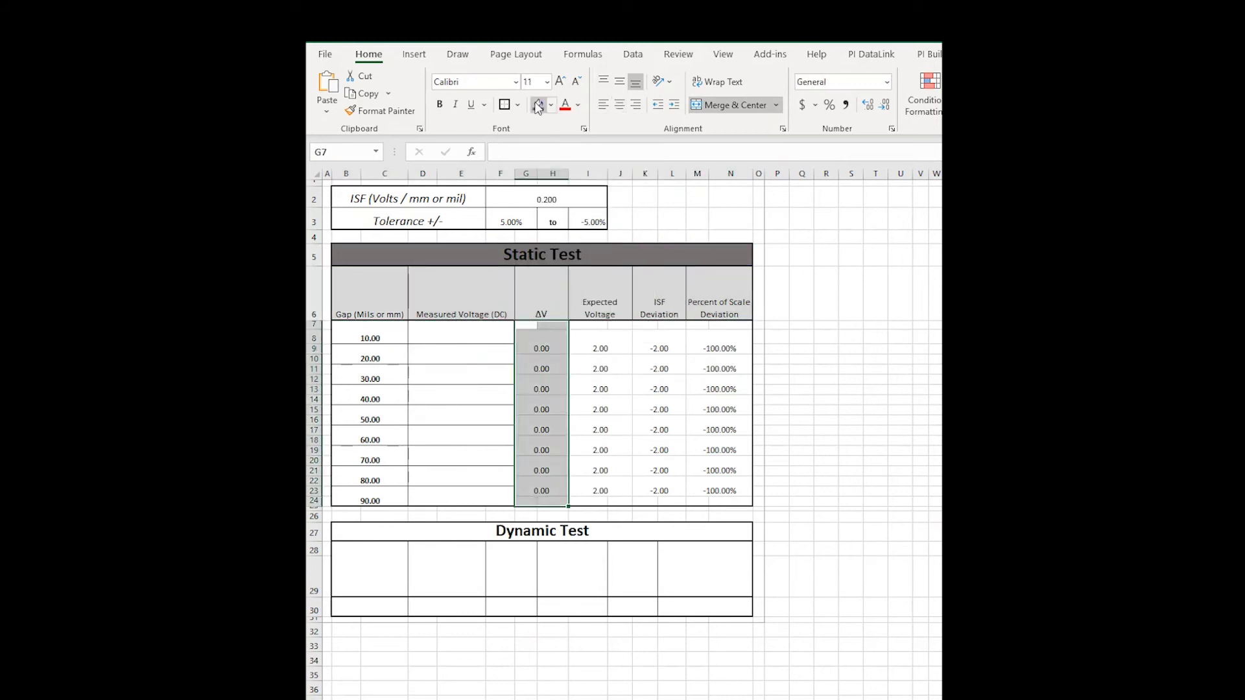
click(550, 105)
click(624, 170)
drag(596, 325, 600, 500)
click(552, 105)
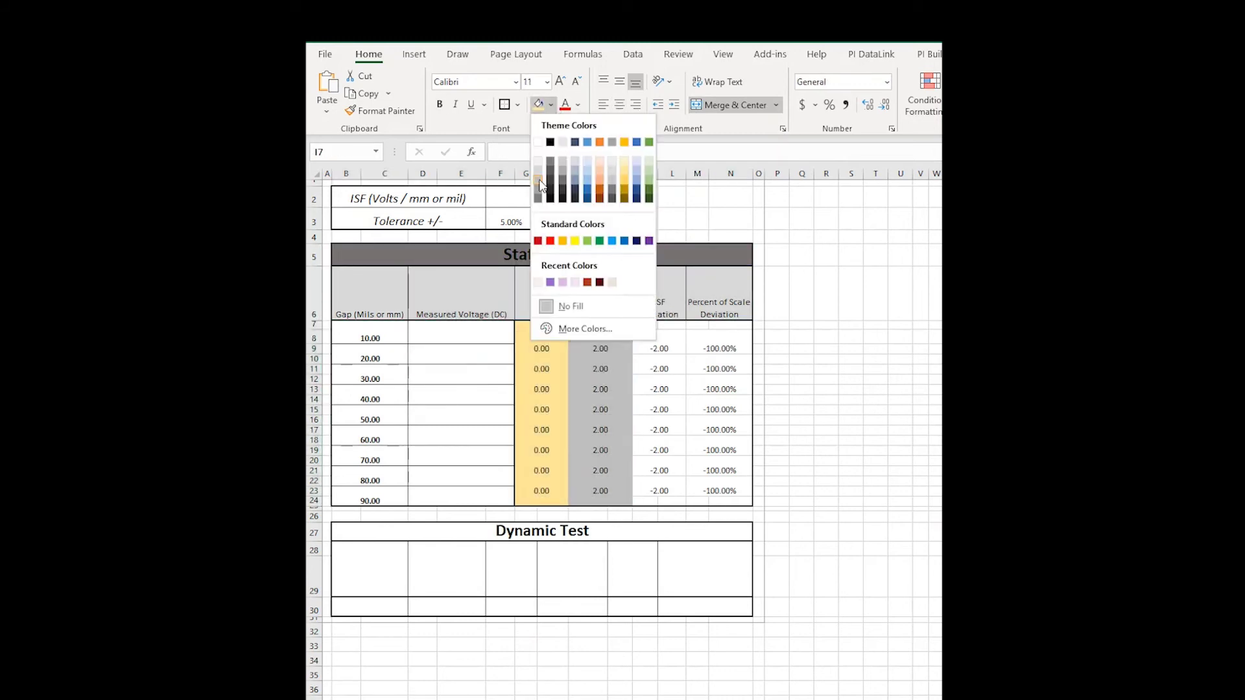
click(611, 170)
drag(658, 324, 720, 500)
click(552, 105)
click(624, 170)
click(554, 221)
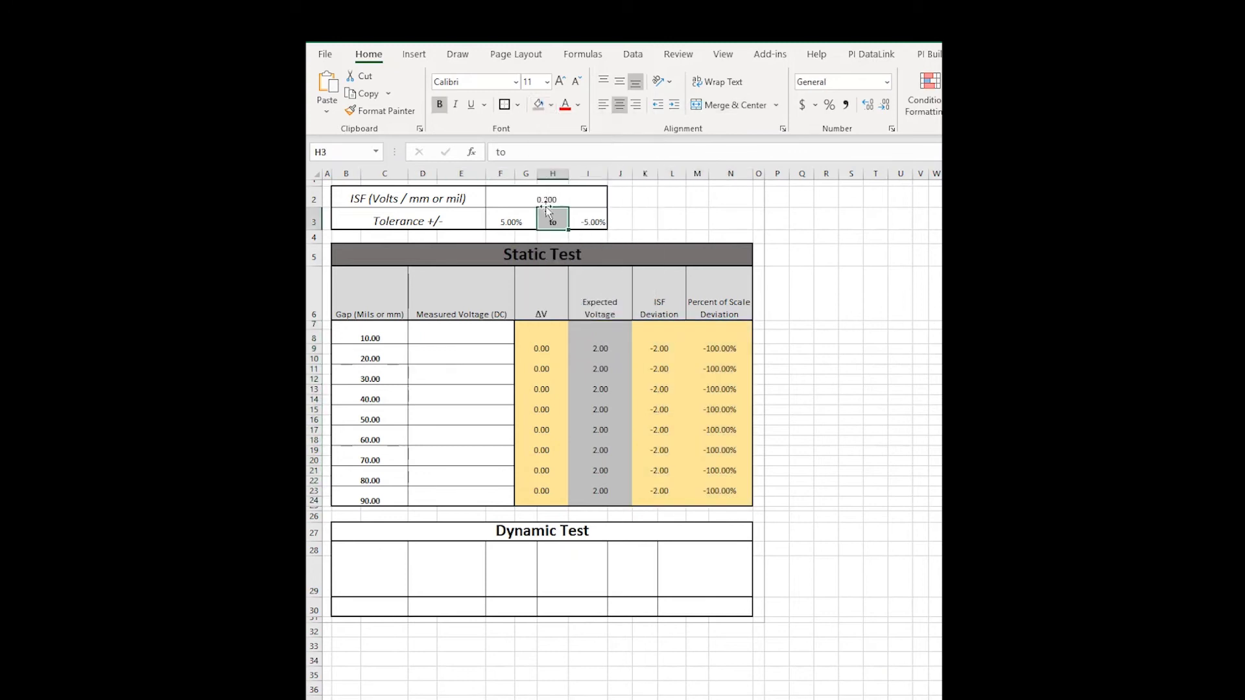
drag(405, 199, 407, 222)
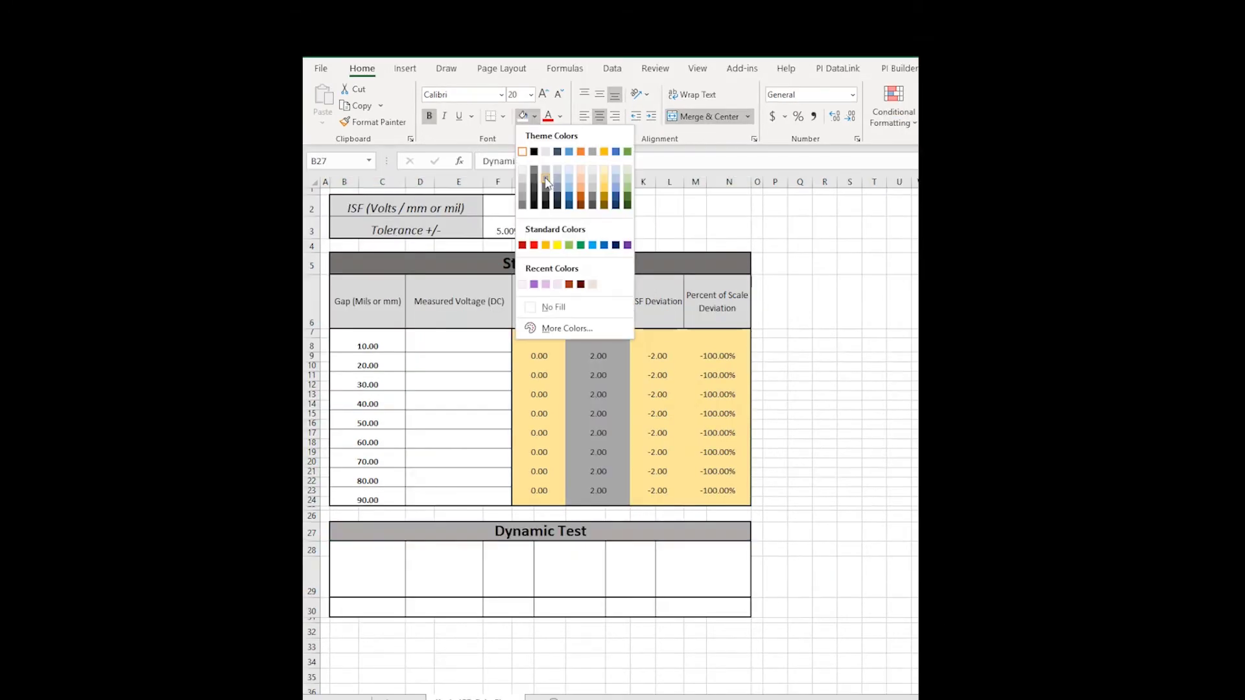
Shade the Dynamic Test header rows grey and add headers Peak to Peak Travel (mm/mil), Measured Value (RMS VAC), Peak to Peak Voltage.
click(545, 181)
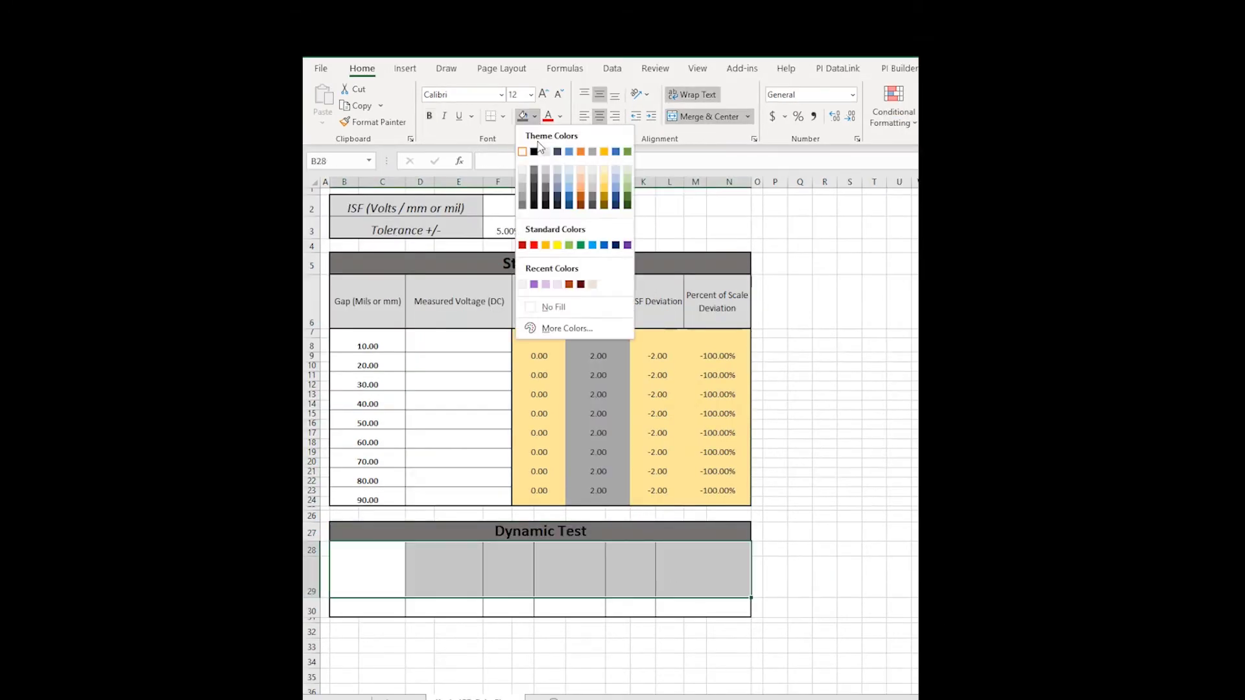
click(382, 559)
text(Peak to Peak Travel (mm/mil))
key(Tab)
text(Mea)
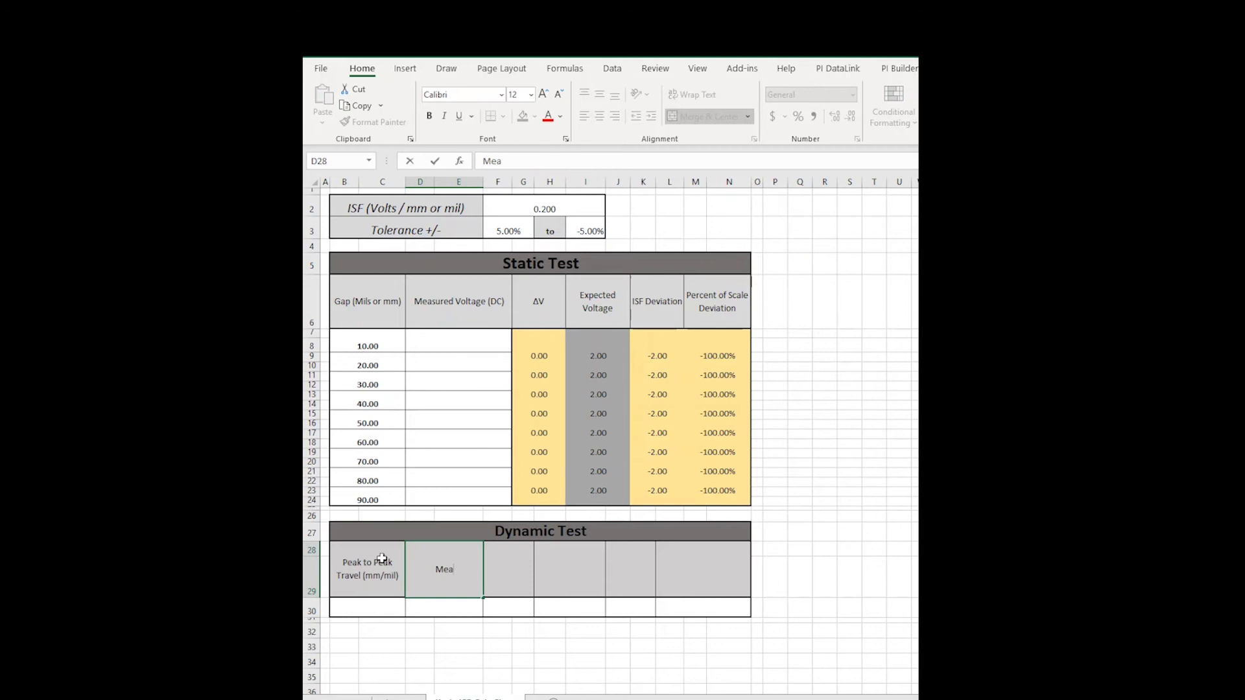
text(sured Value (RMS VAC))
key(Tab)
text(Peak to Peak Voltage)
key(Tab)
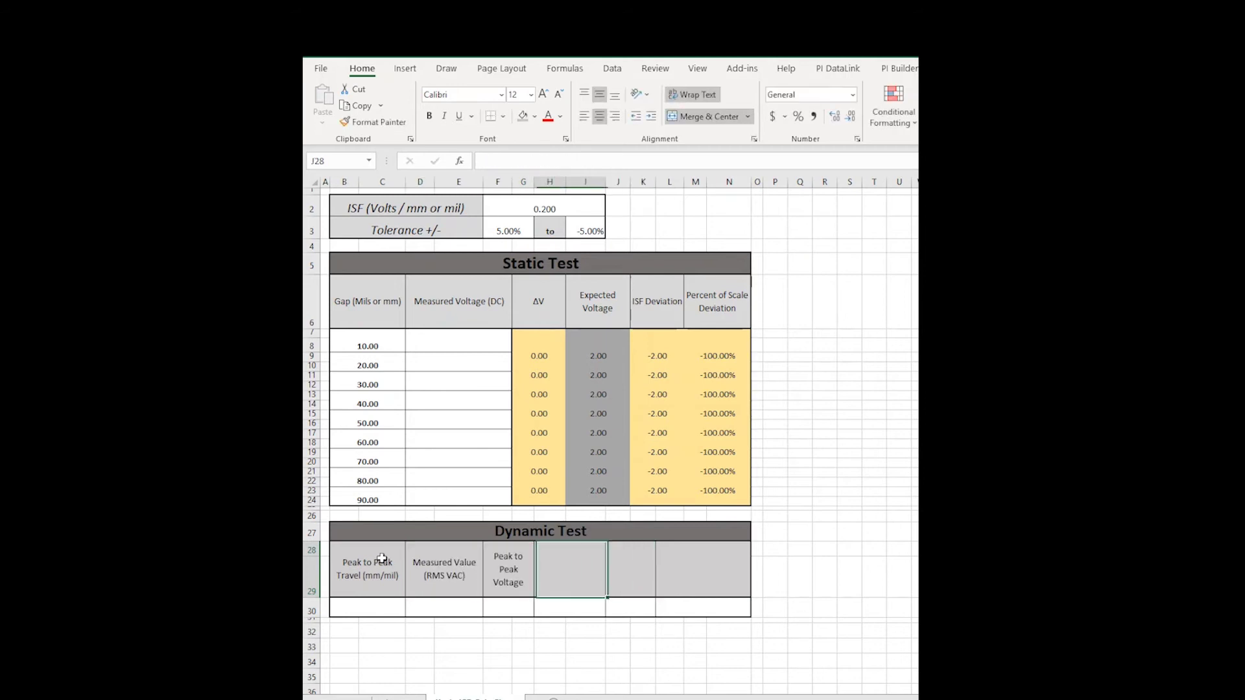
Add the remaining headers Measured Travel, Deviation and ISF Deviation %.
text(Measured Travel)
key(Tab)
text(De)
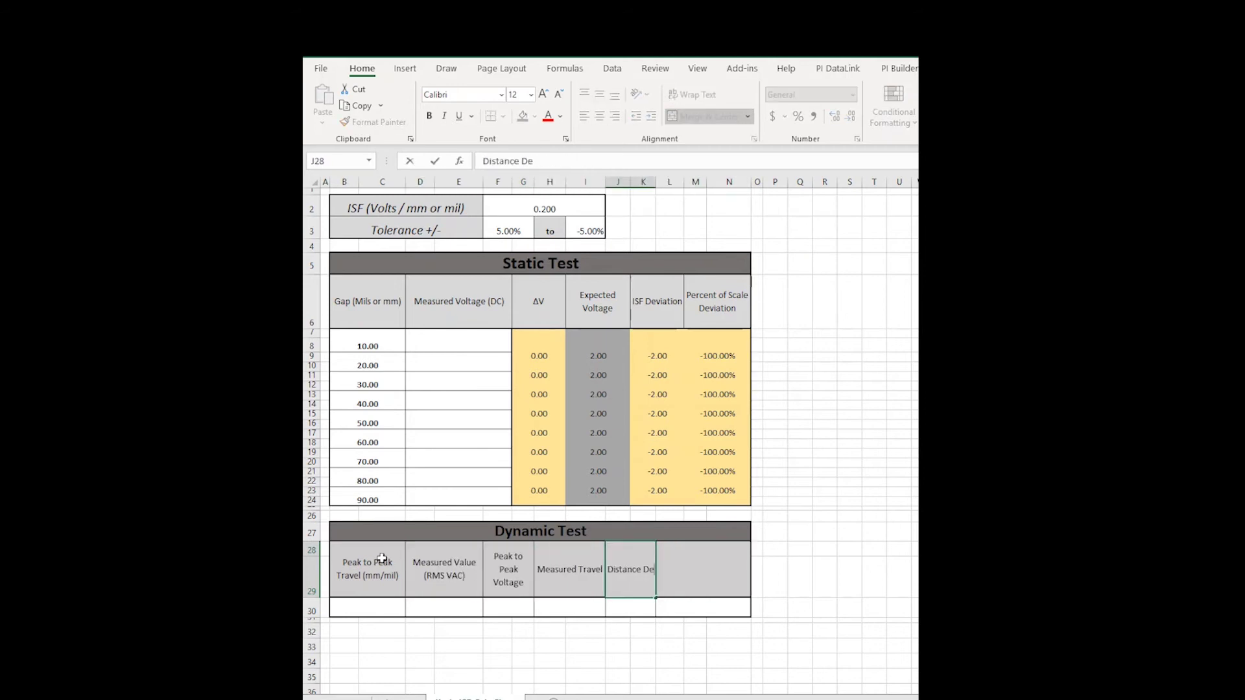
text(viation)
key(Tab)
text(ISF Deviation %)
key(Return)
key(Tab)
key(Tab)
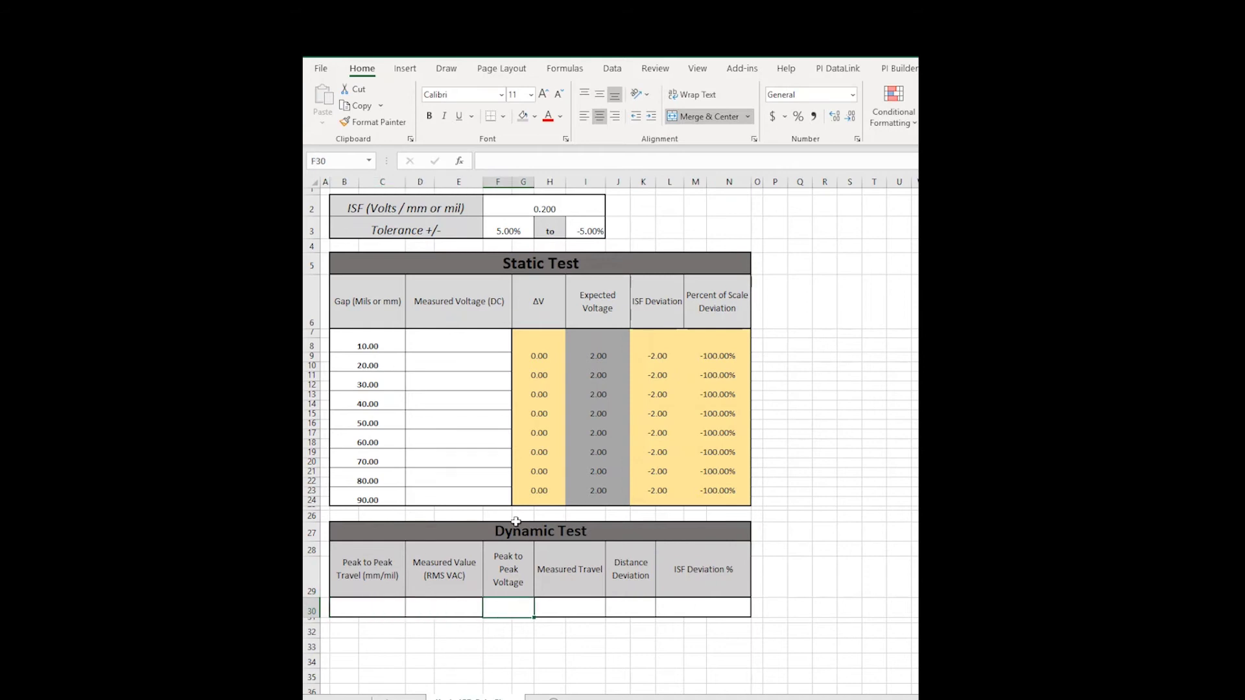
Enter =D30*2*(SQRT(2)) in F30 to convert the RMS reading to peak-to-peak voltage.
text(=)
click(448, 608)
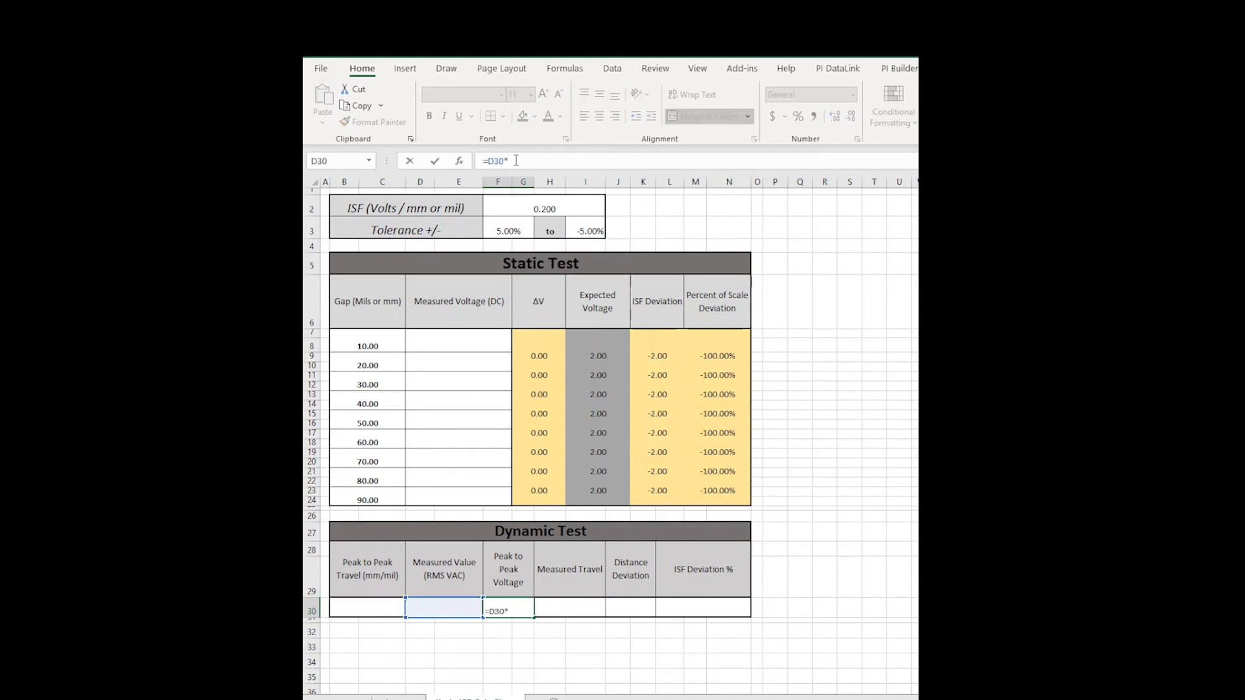
text(*2*sq)
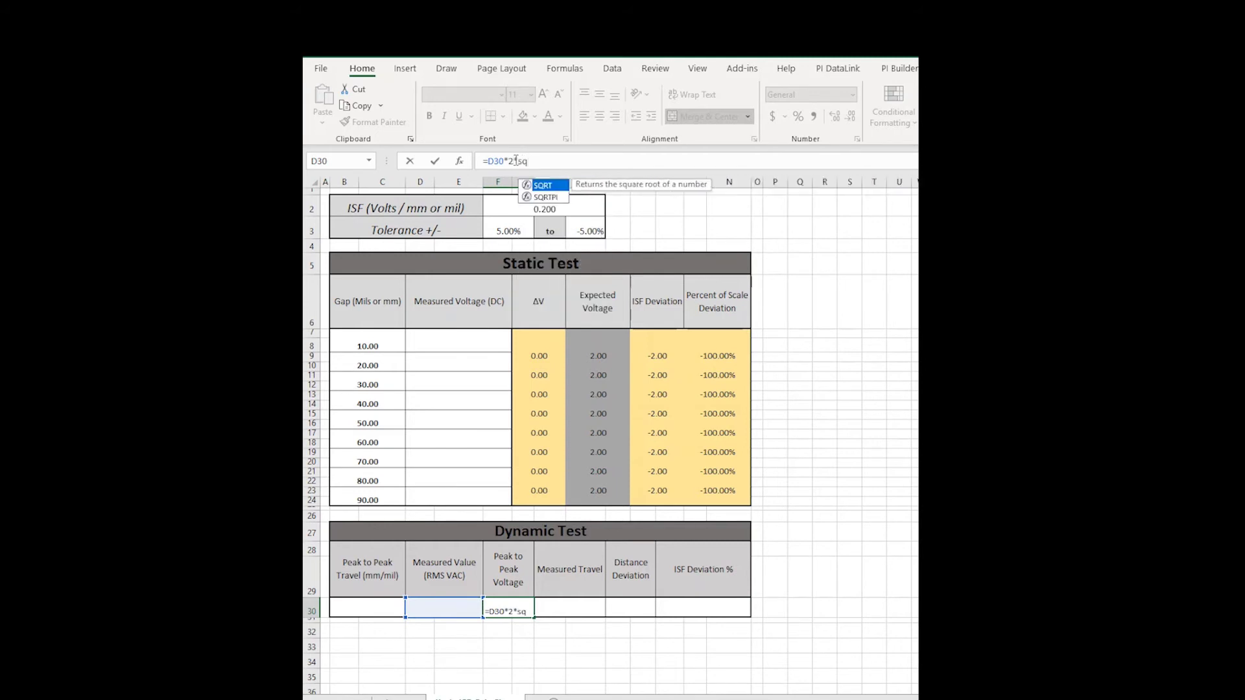
key(Tab)
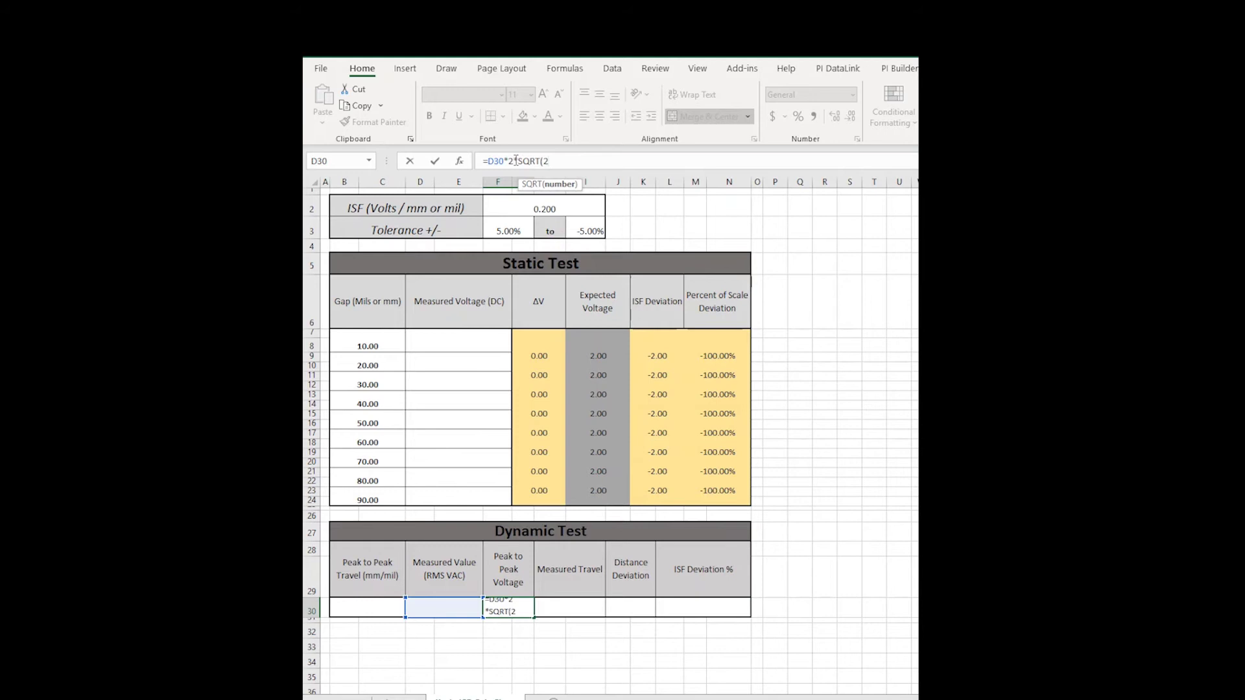
text(2))
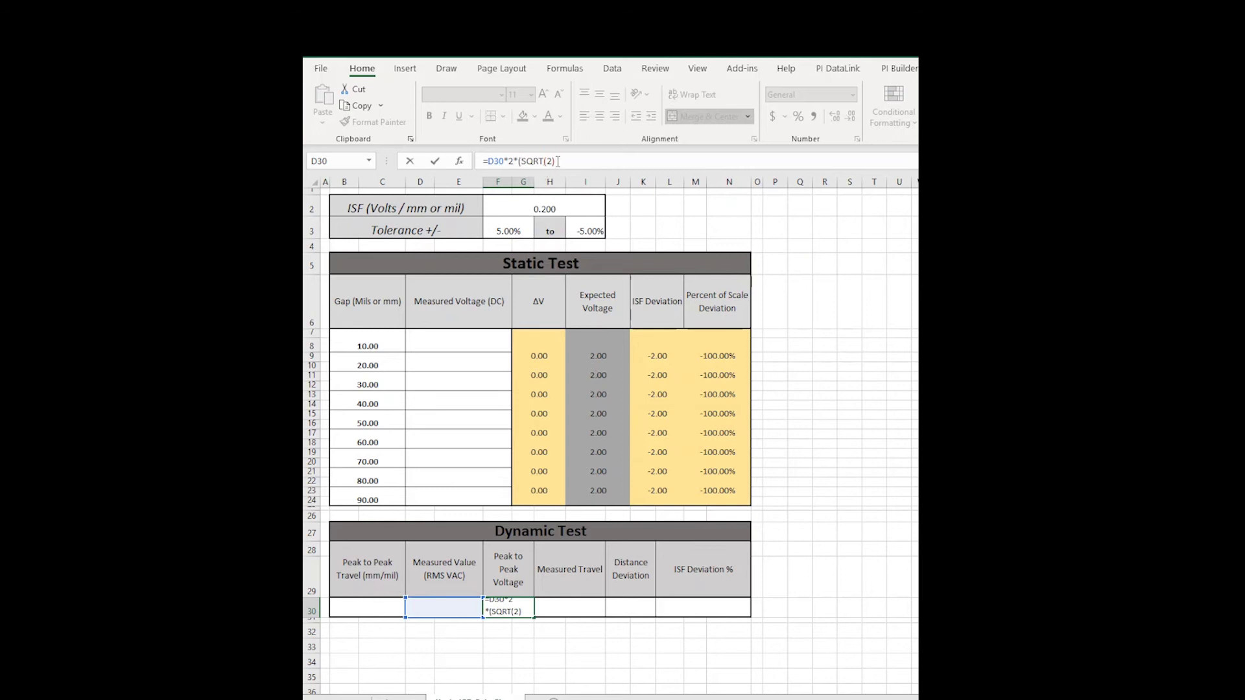
key(Return)
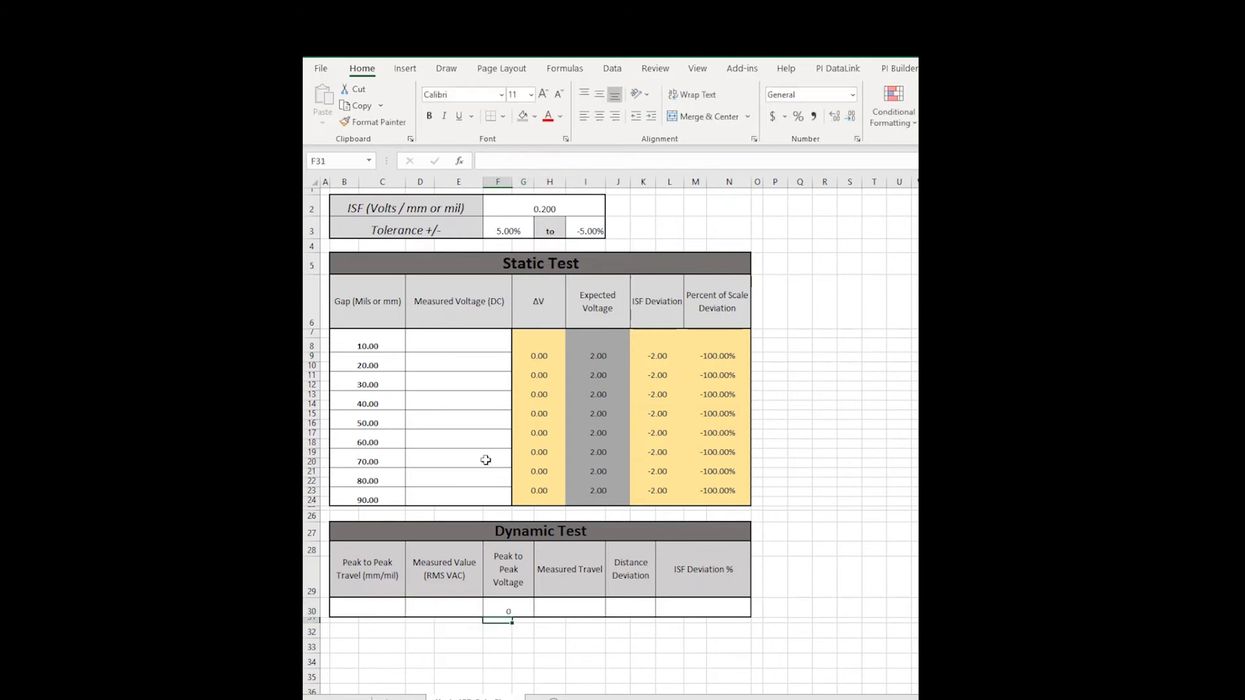
Enter the Measured Travel formula =F30/F2 in H30.
click(529, 633)
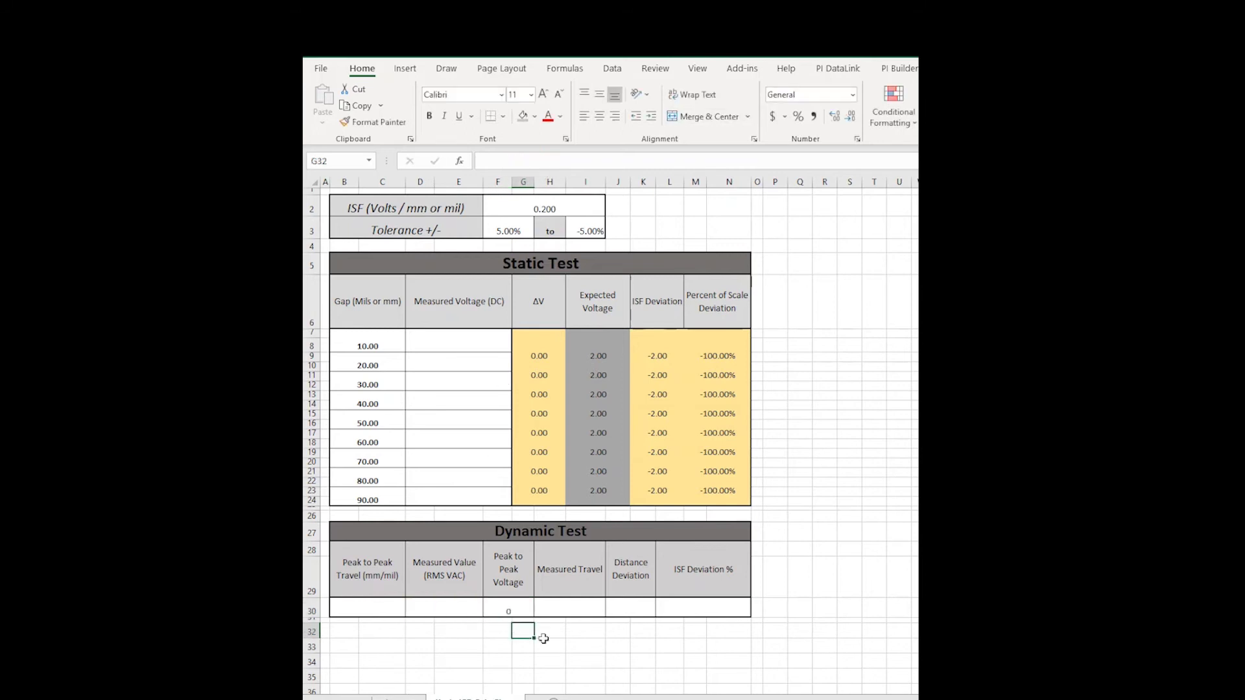
click(570, 603)
text(=)
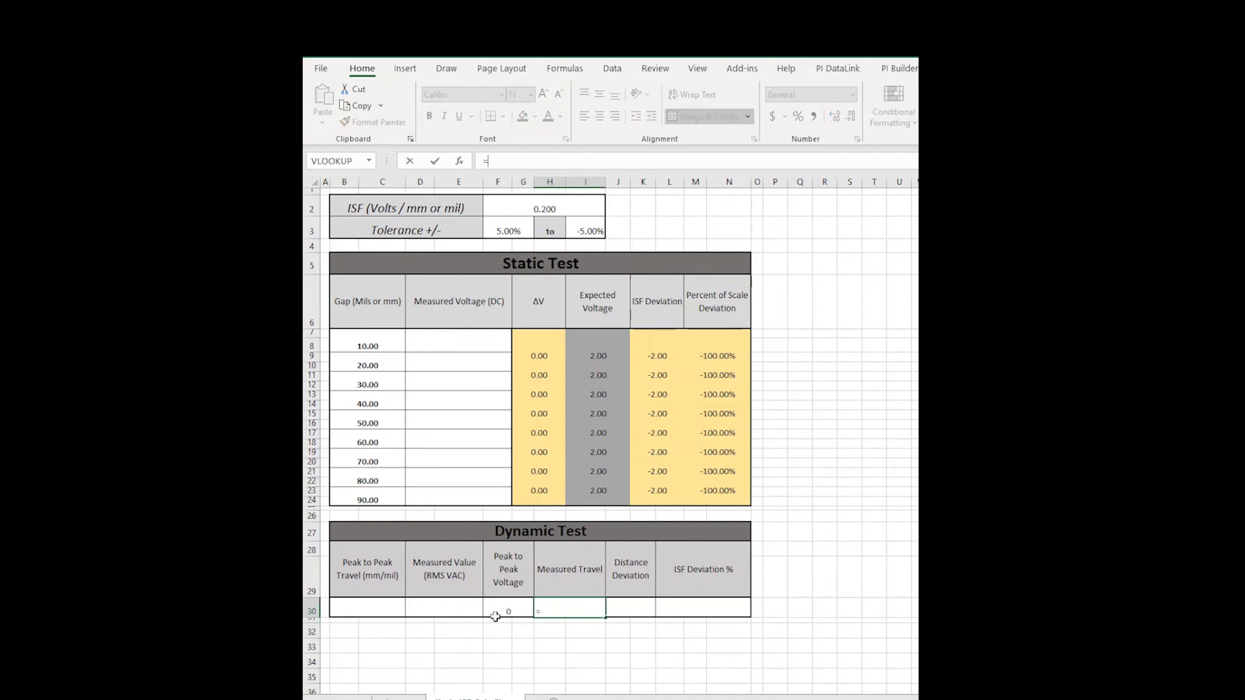
click(501, 612)
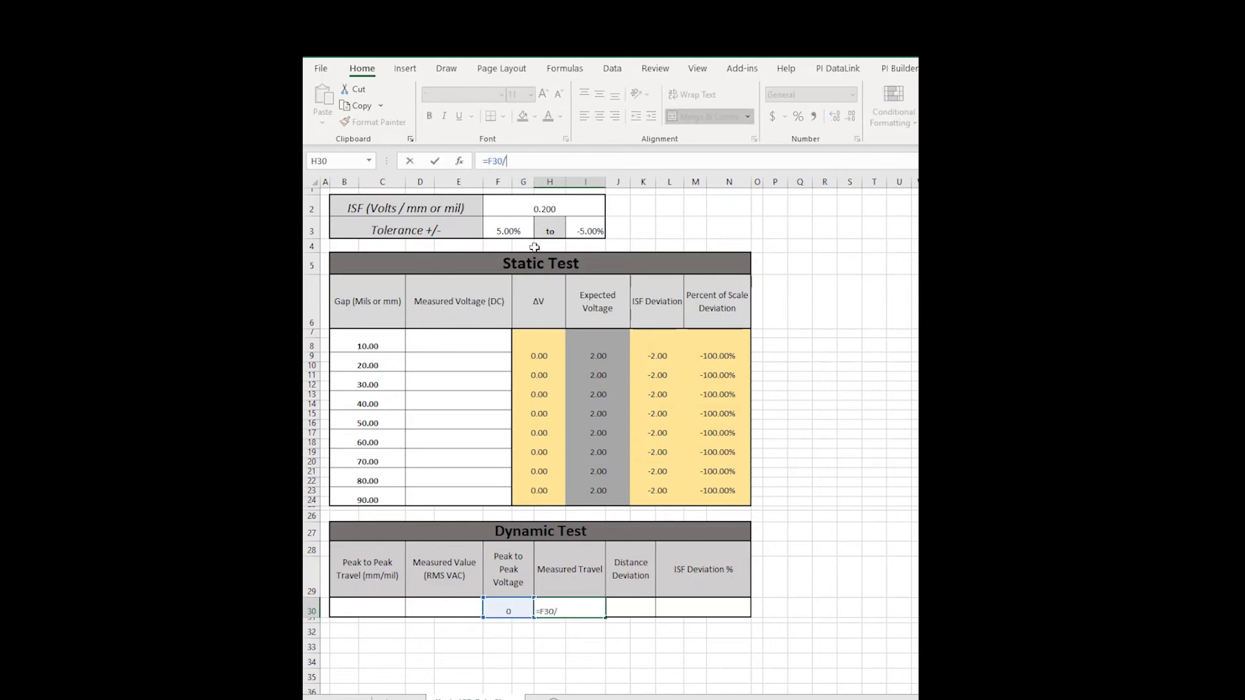
text(/)
click(533, 208)
key(Return)
Enter the Distance Deviation formula =H30-B30 in J30, then select L30.
click(644, 614)
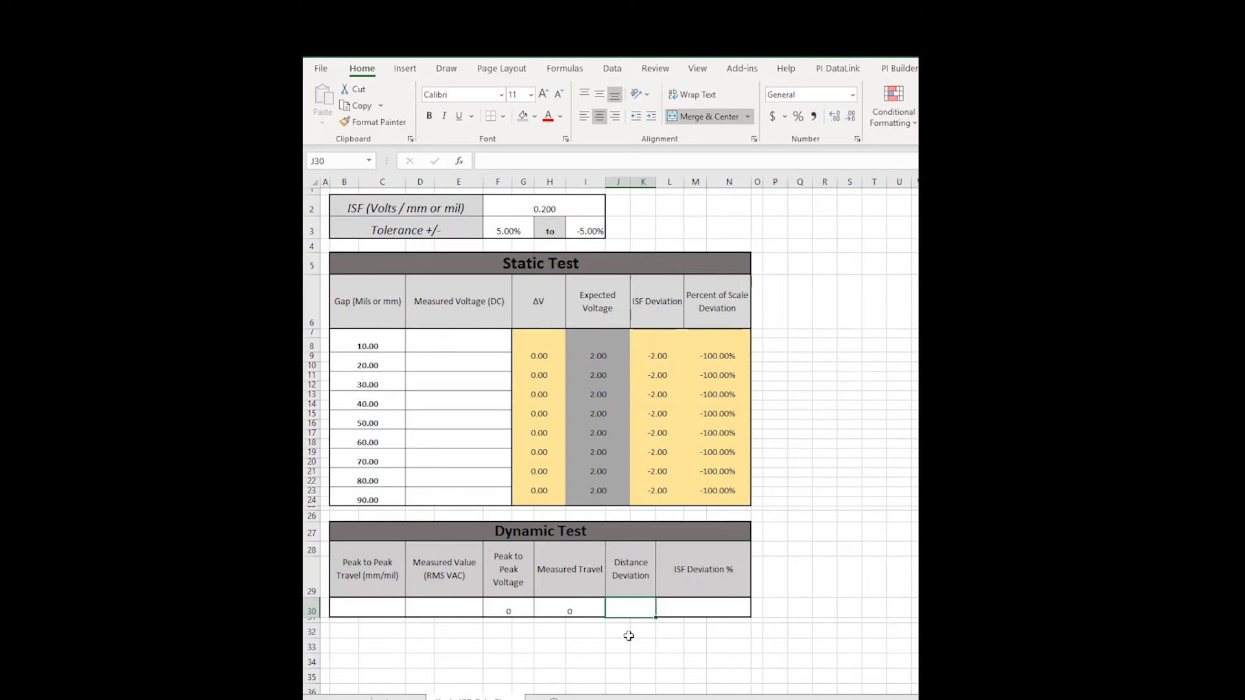
text(=)
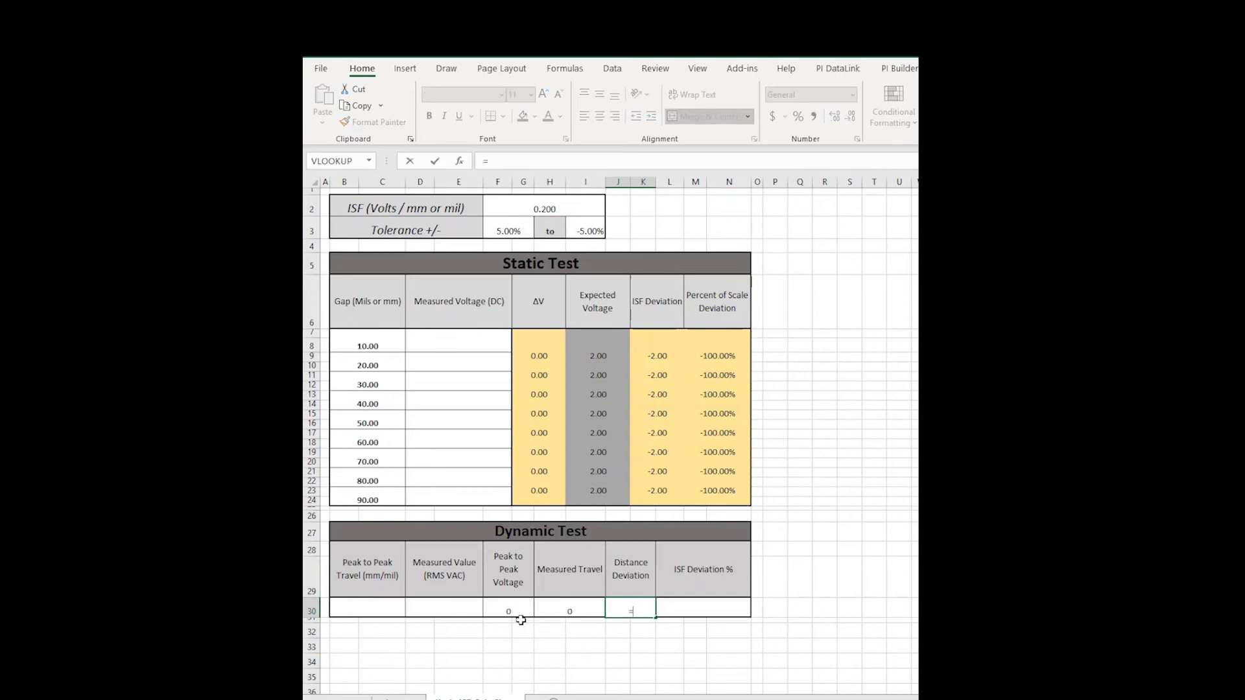
click(553, 610)
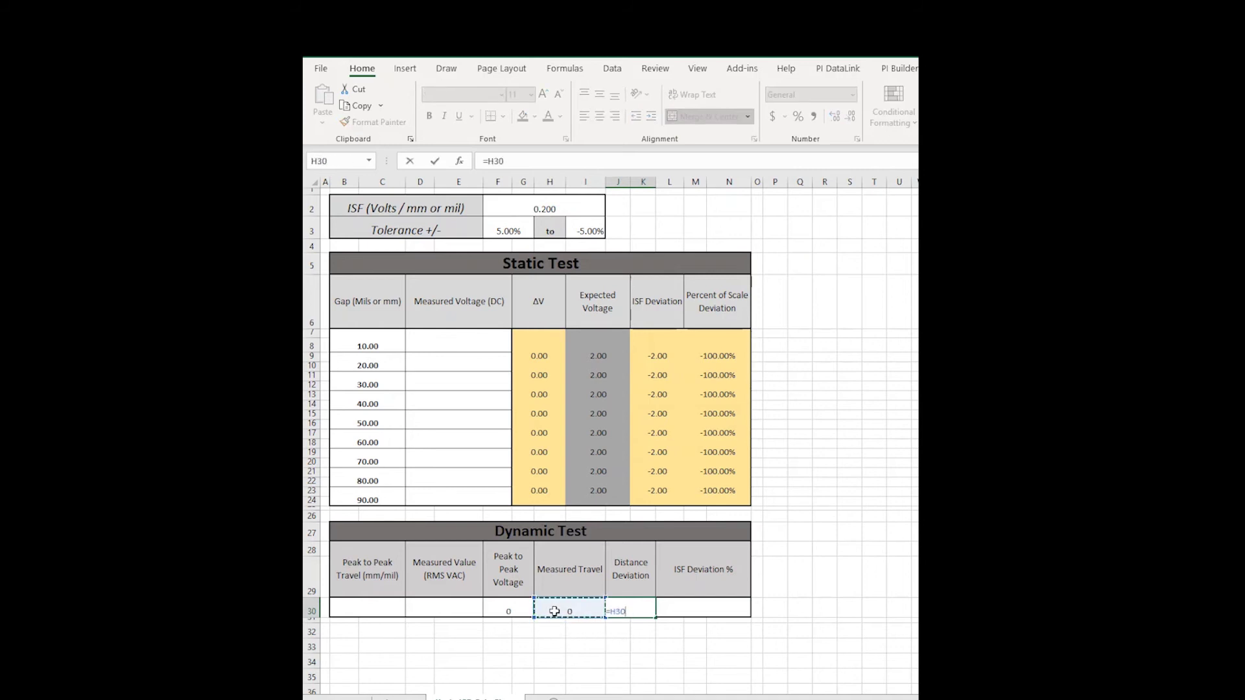
text(-)
click(375, 607)
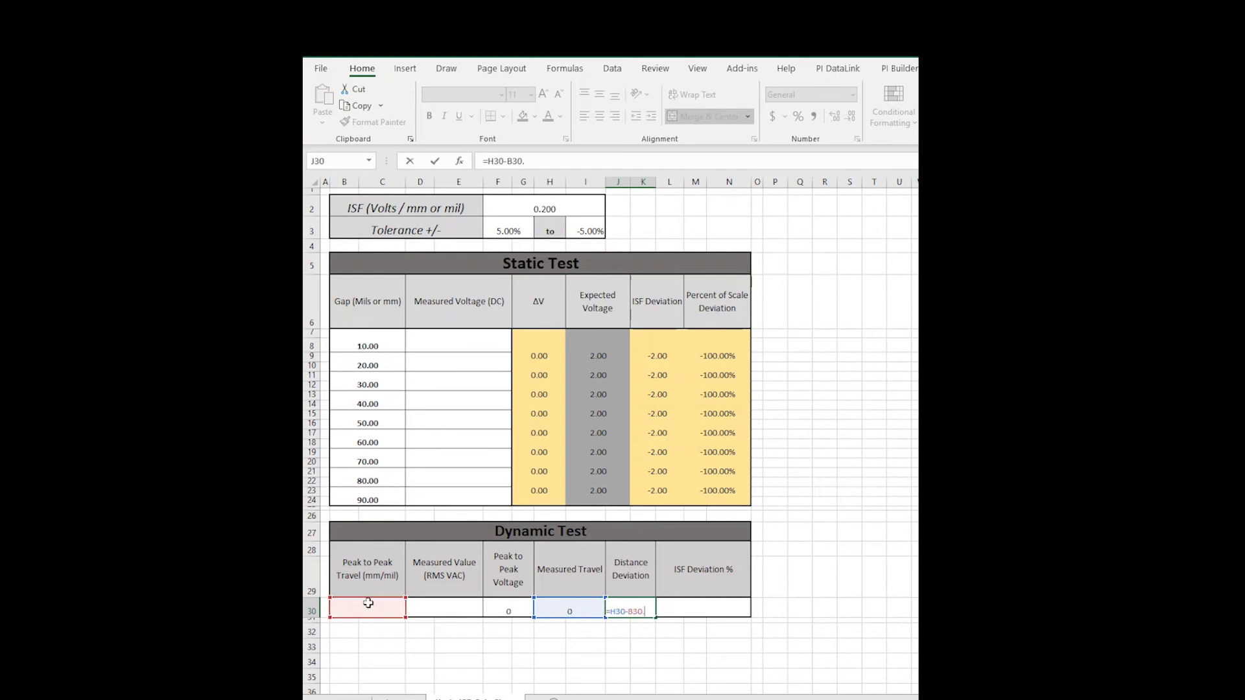
key(Return)
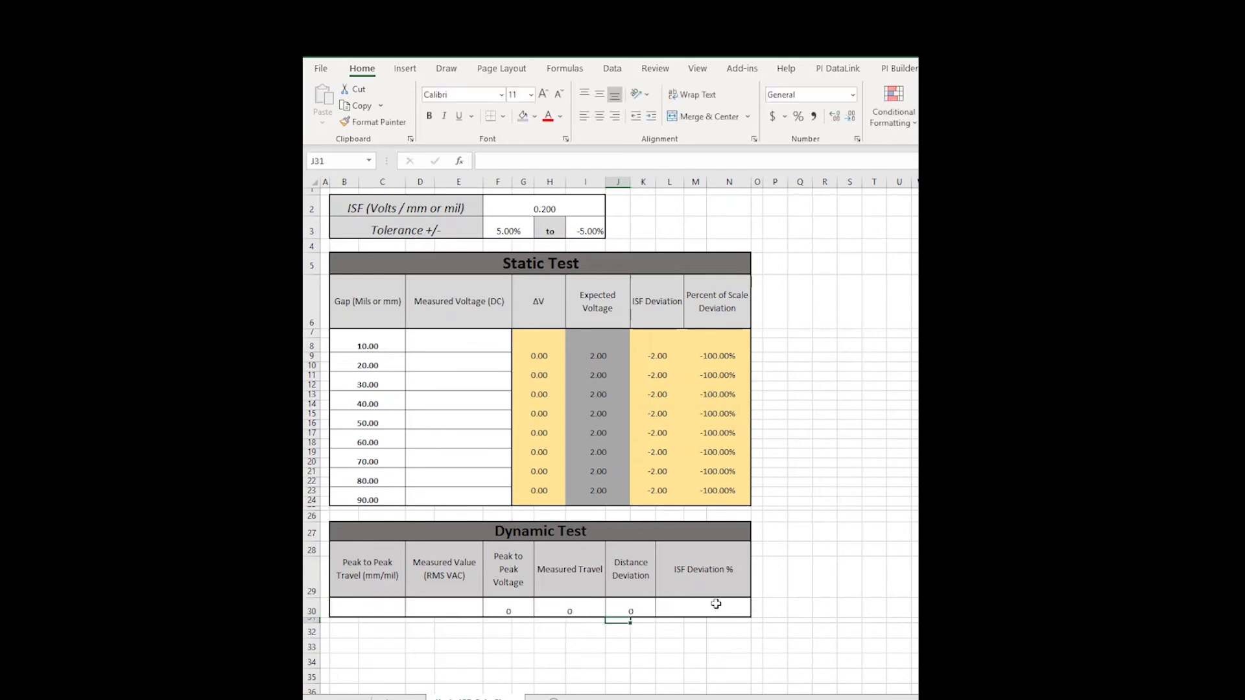
click(715, 605)
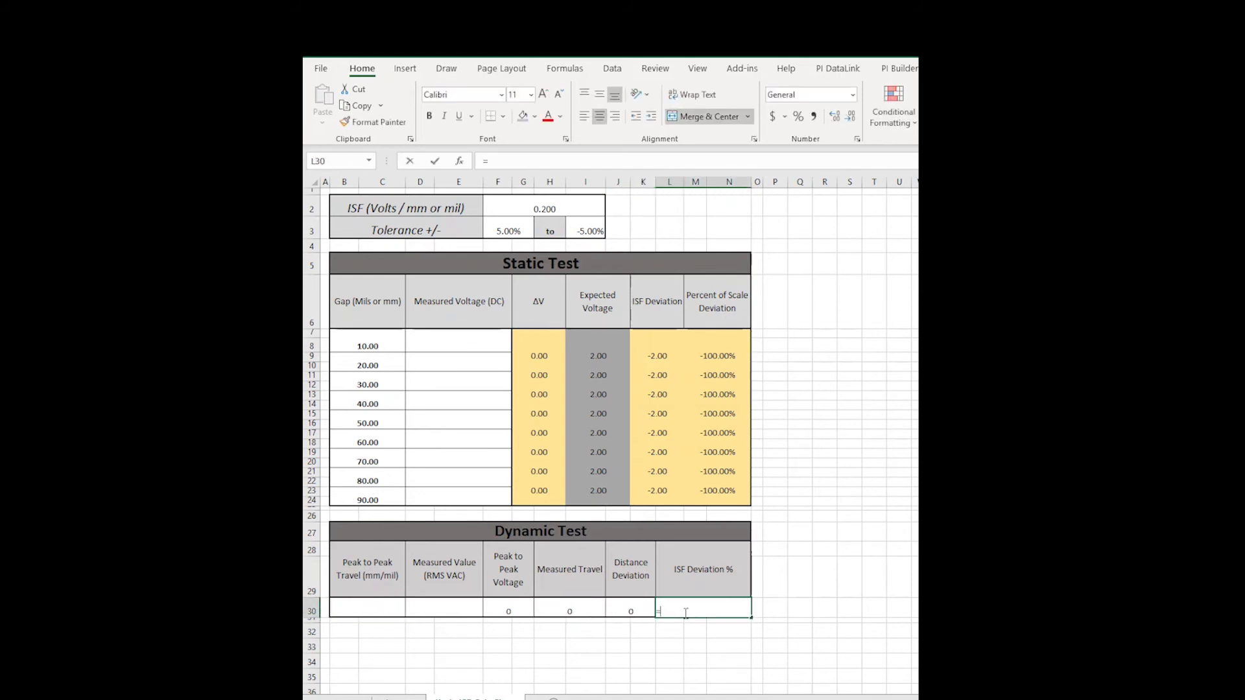
Enter the ISF Deviation % formula =((F30/B30)-F2)/F2 in L30.
text(=)
click(524, 608)
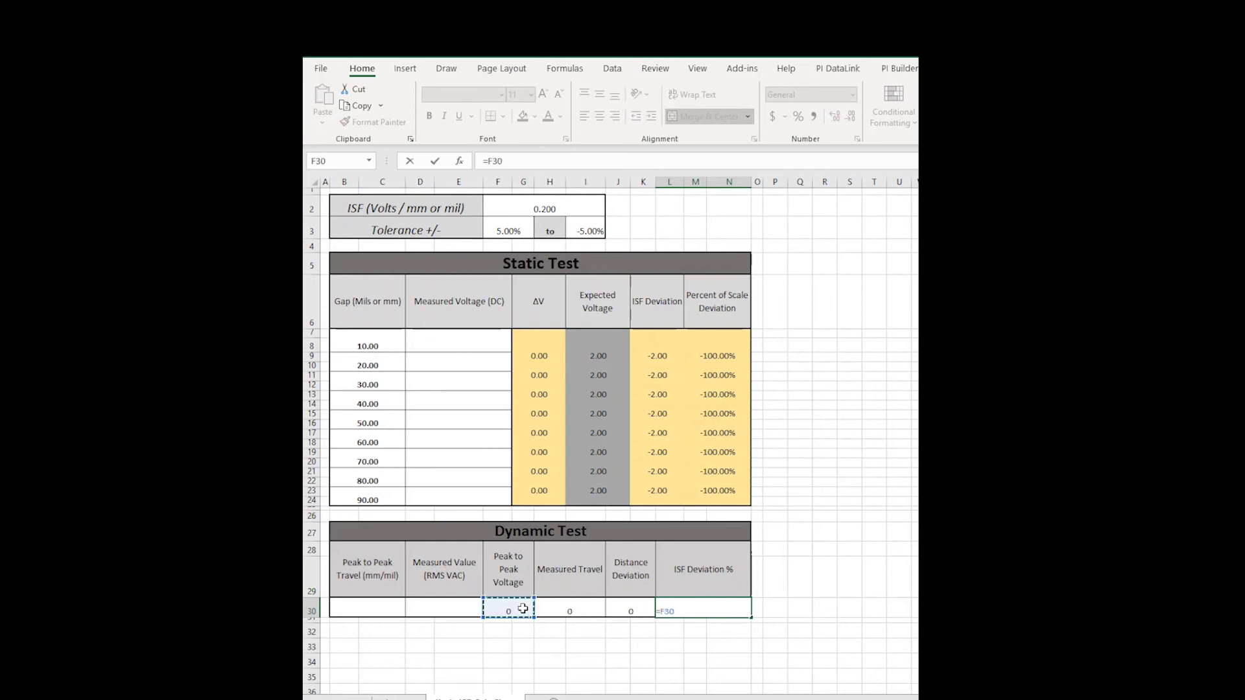
text(/)
click(383, 615)
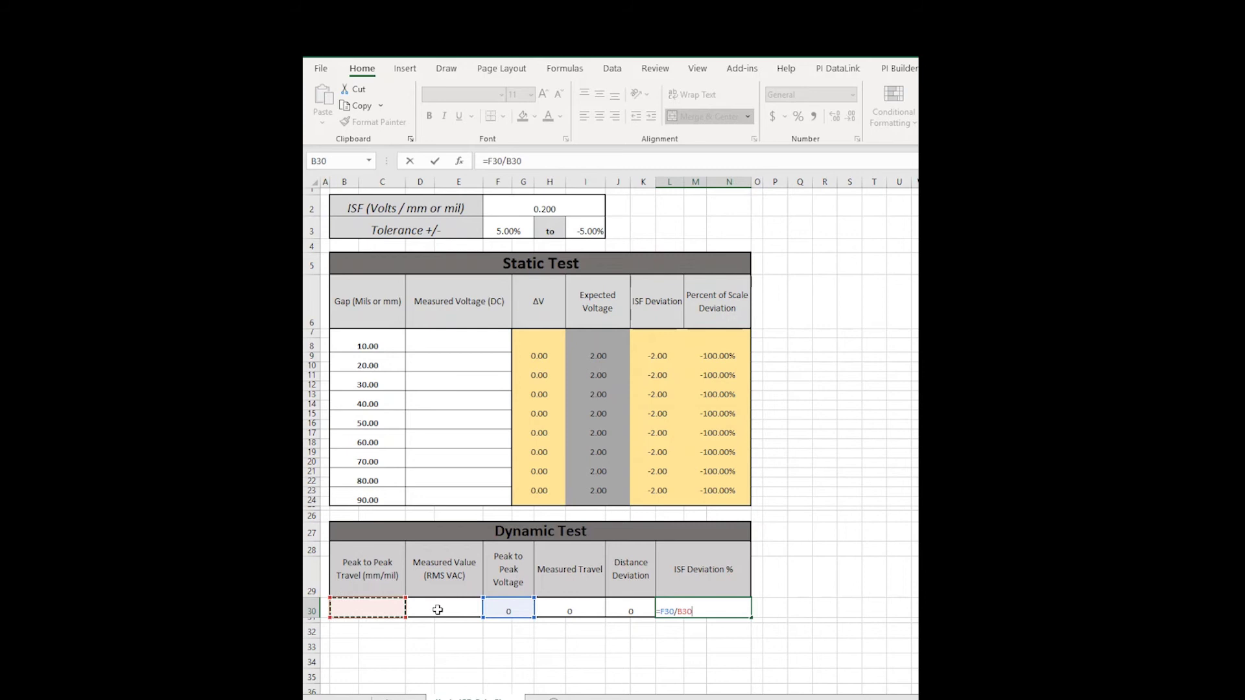
text(-)
click(514, 212)
text(/)
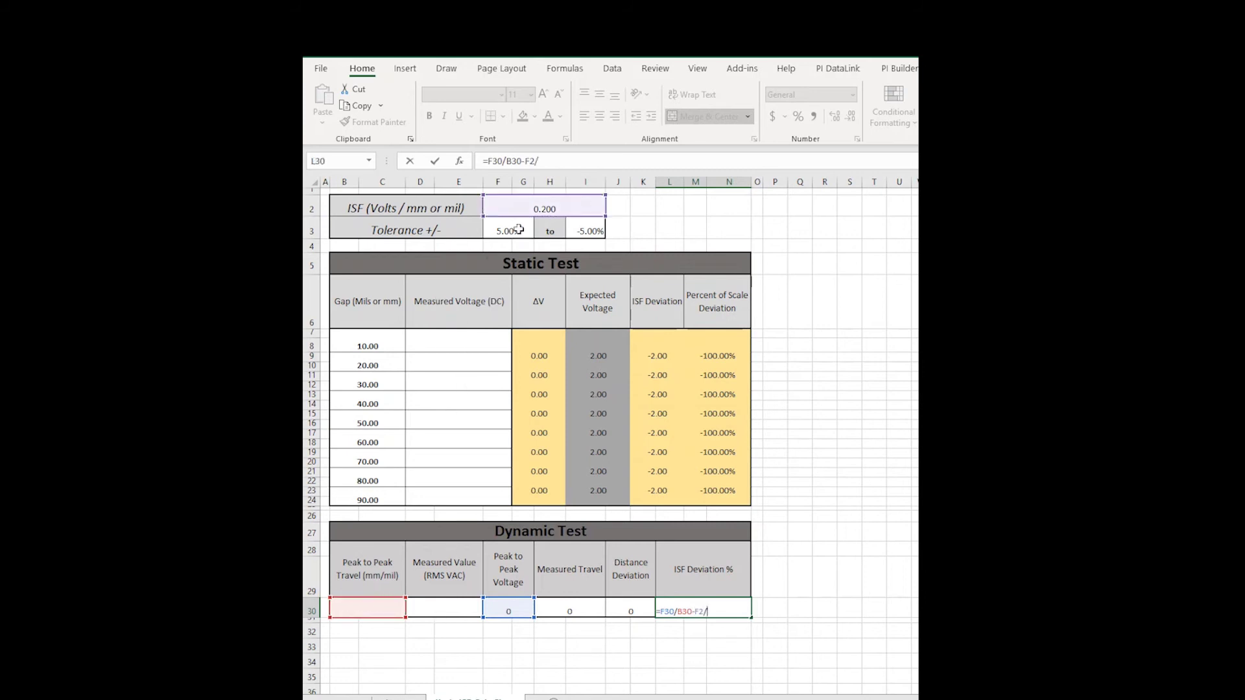
click(531, 207)
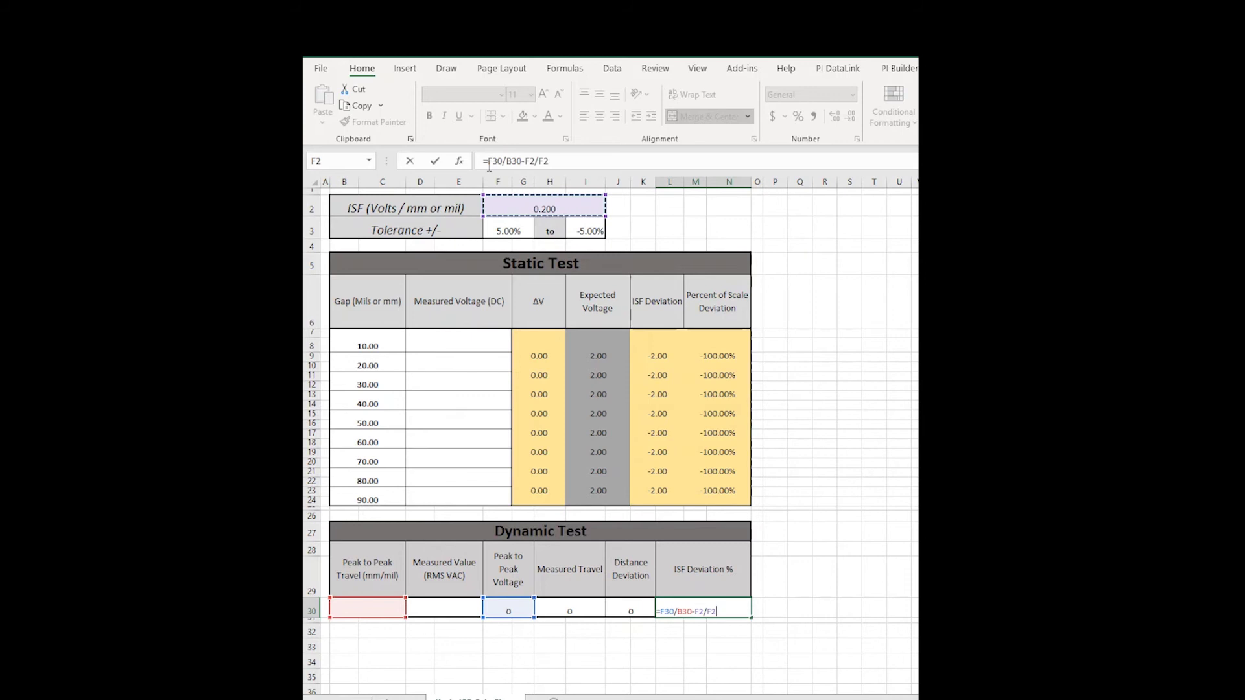
click(624, 156)
text((()
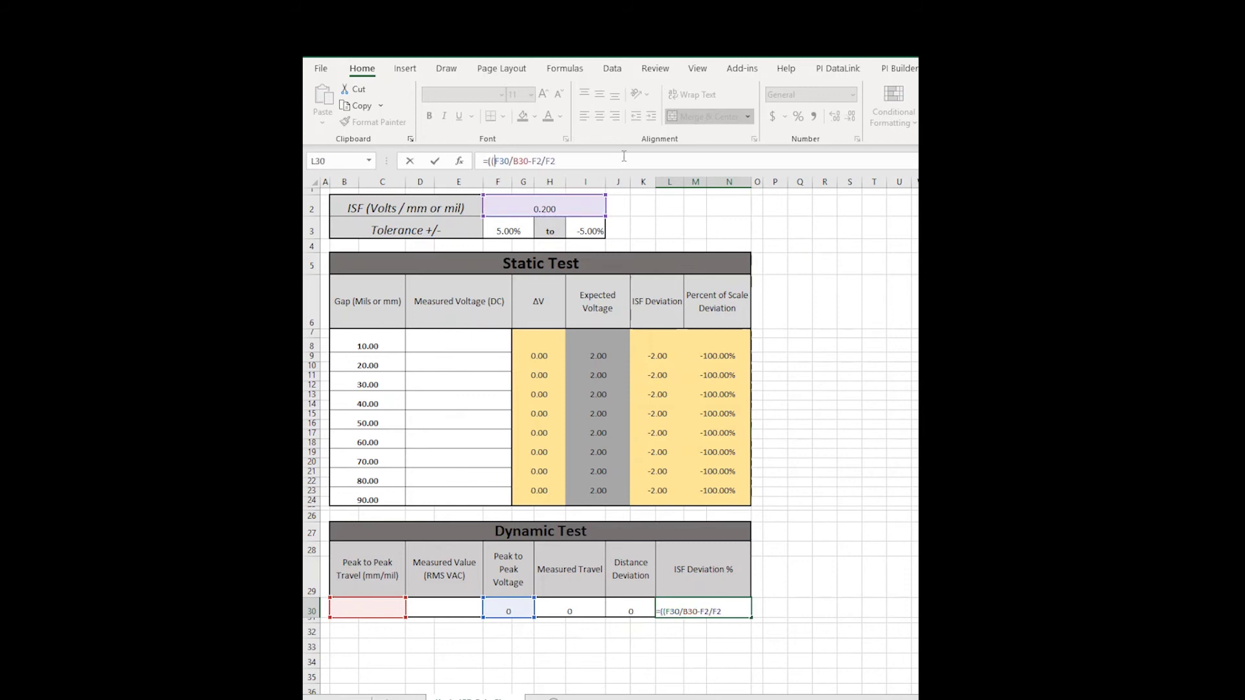
text())
key(BackSpace)
text())
key(Return)
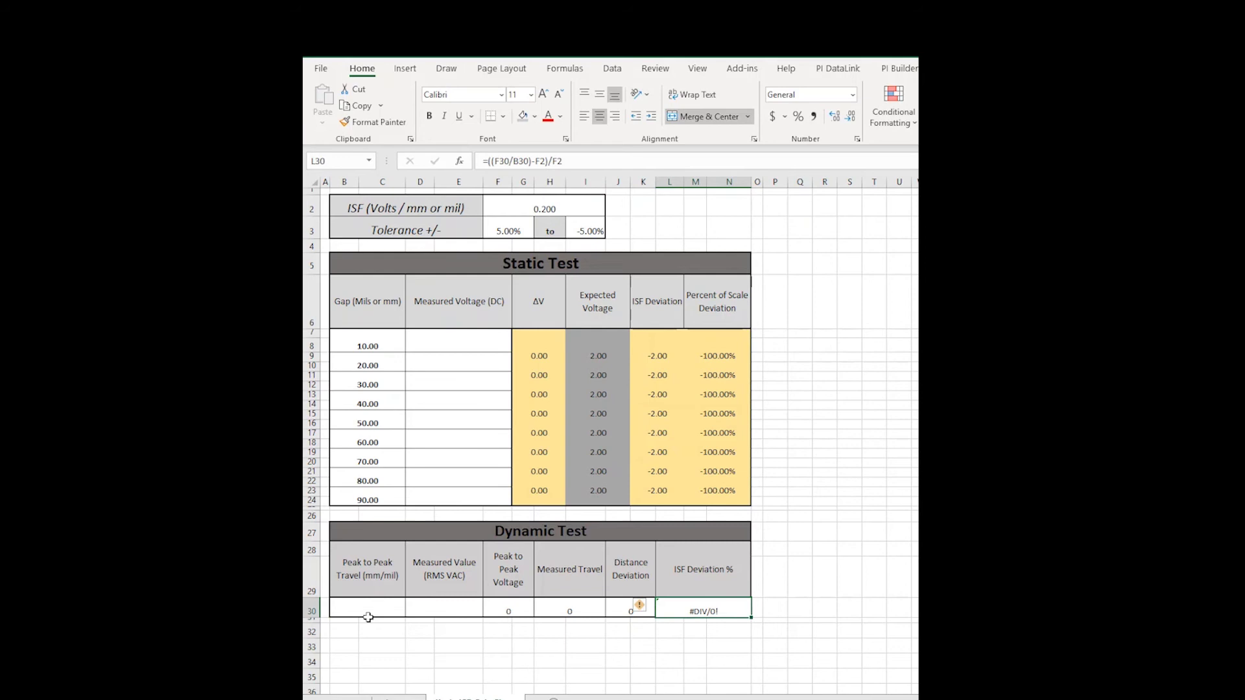
Enter test values 5 in B30 and 0.35 in D30.
click(368, 610)
text(5)
key(Tab)
text(0.35)
key(Return)
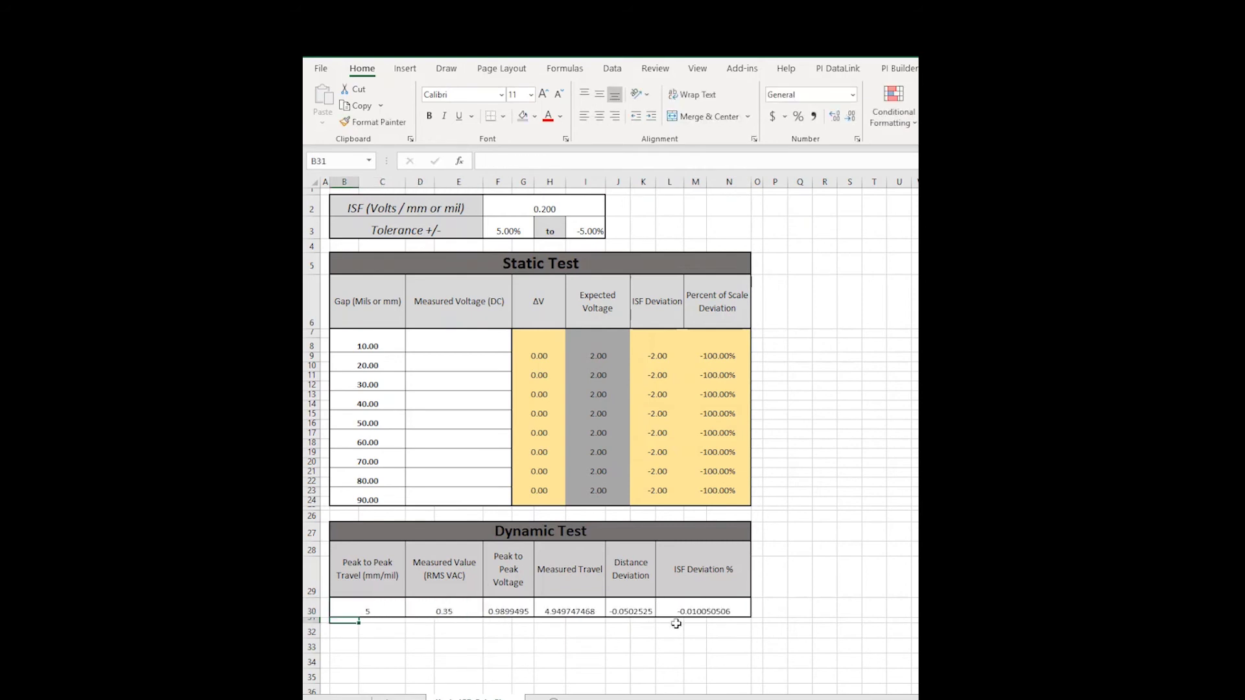
Format L30 as Percentage and fill row 30's results F30:N30 tan.
right_click(701, 613)
click(750, 546)
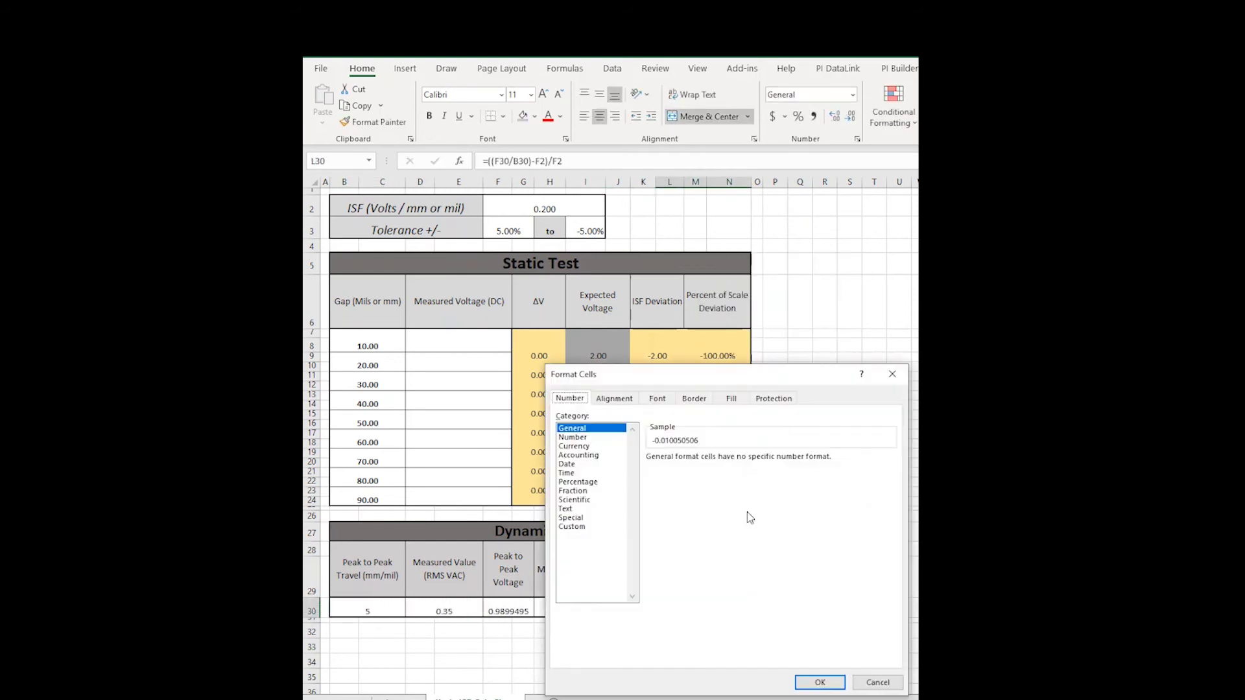
click(585, 483)
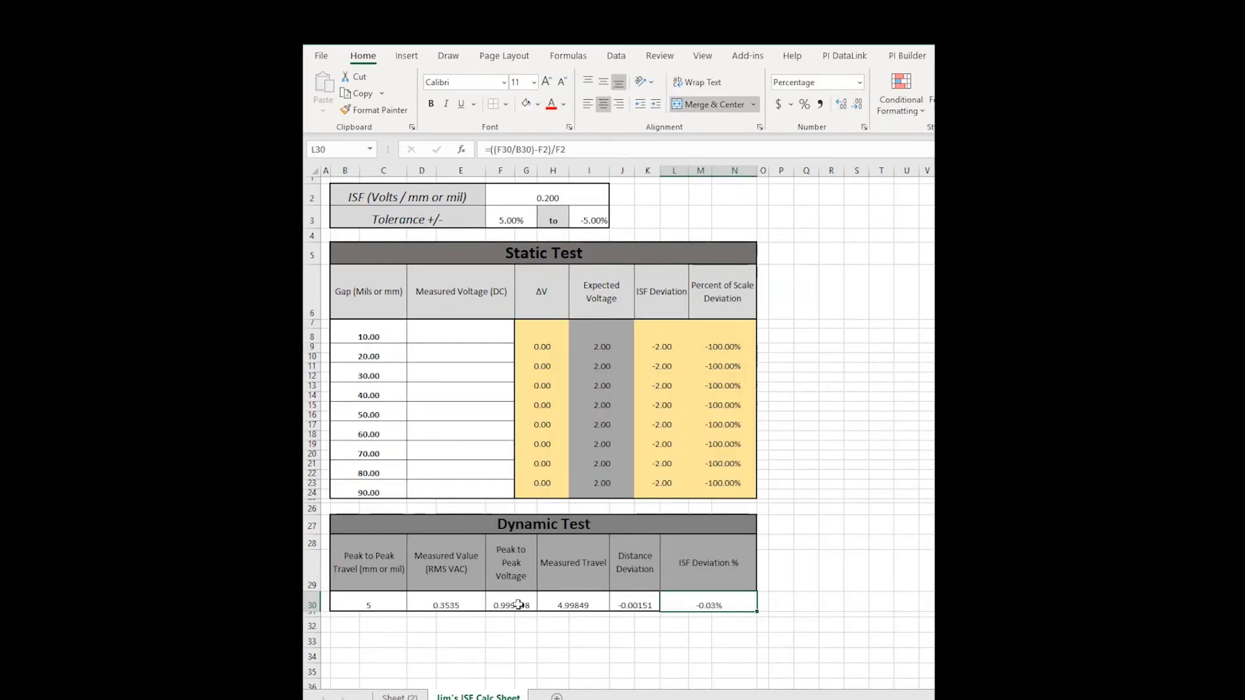
drag(511, 605, 717, 605)
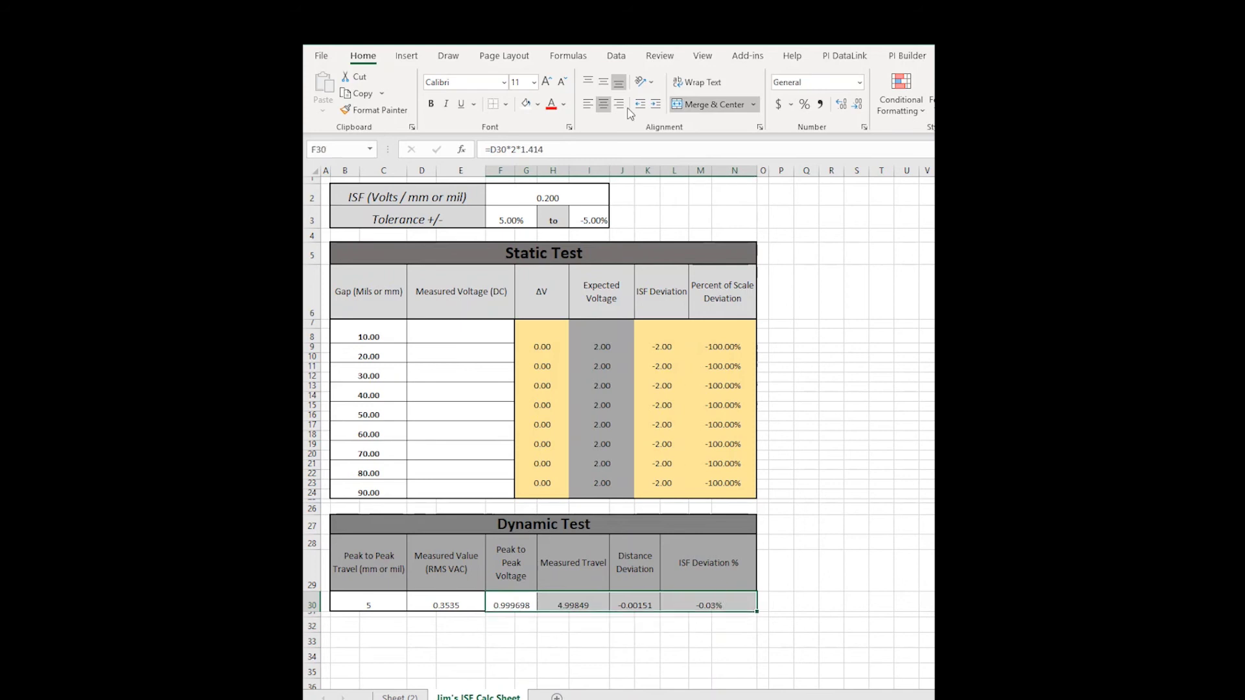
click(537, 104)
click(610, 164)
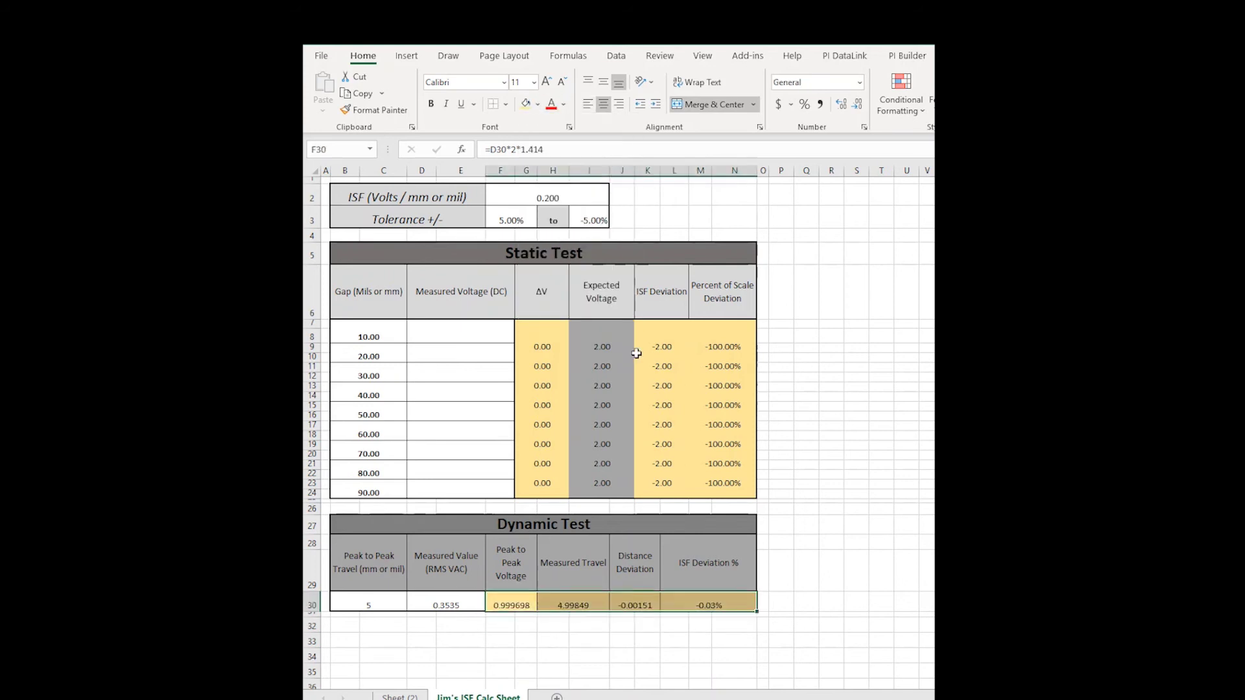
Start an Icon Sets rule on M8 with grey up arrow, green check and grey down arrow icons.
drag(713, 342, 717, 363)
click(721, 340)
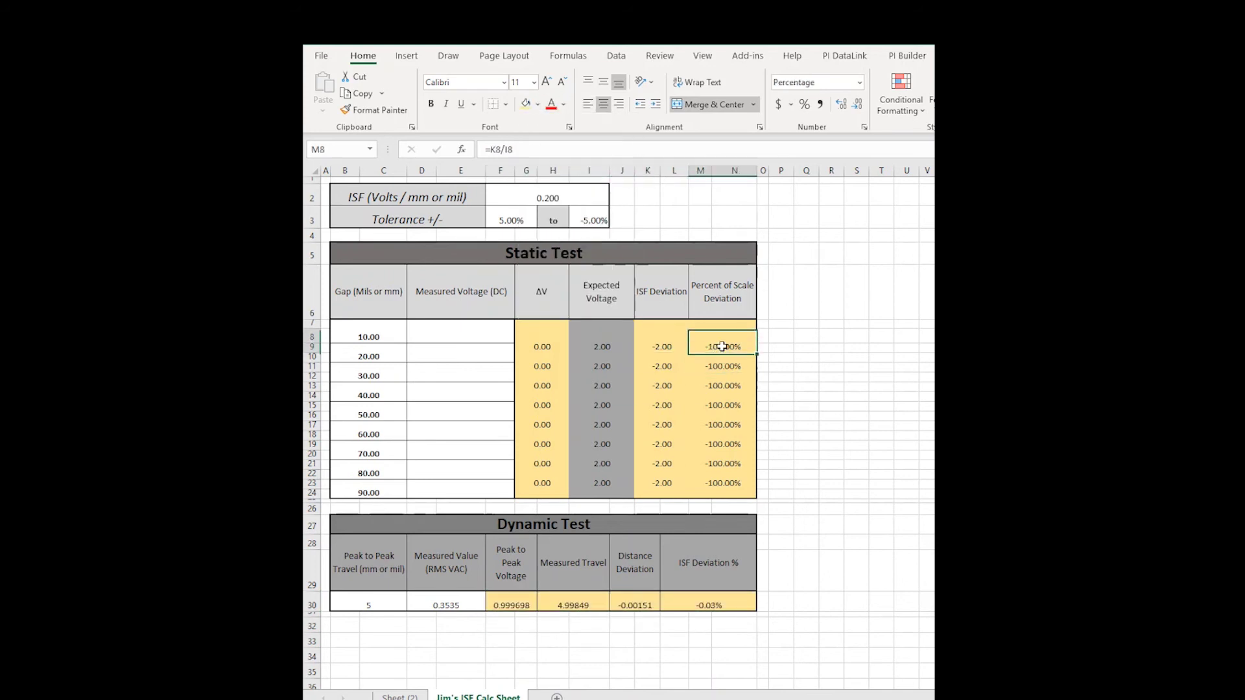
click(886, 94)
click(904, 303)
click(652, 541)
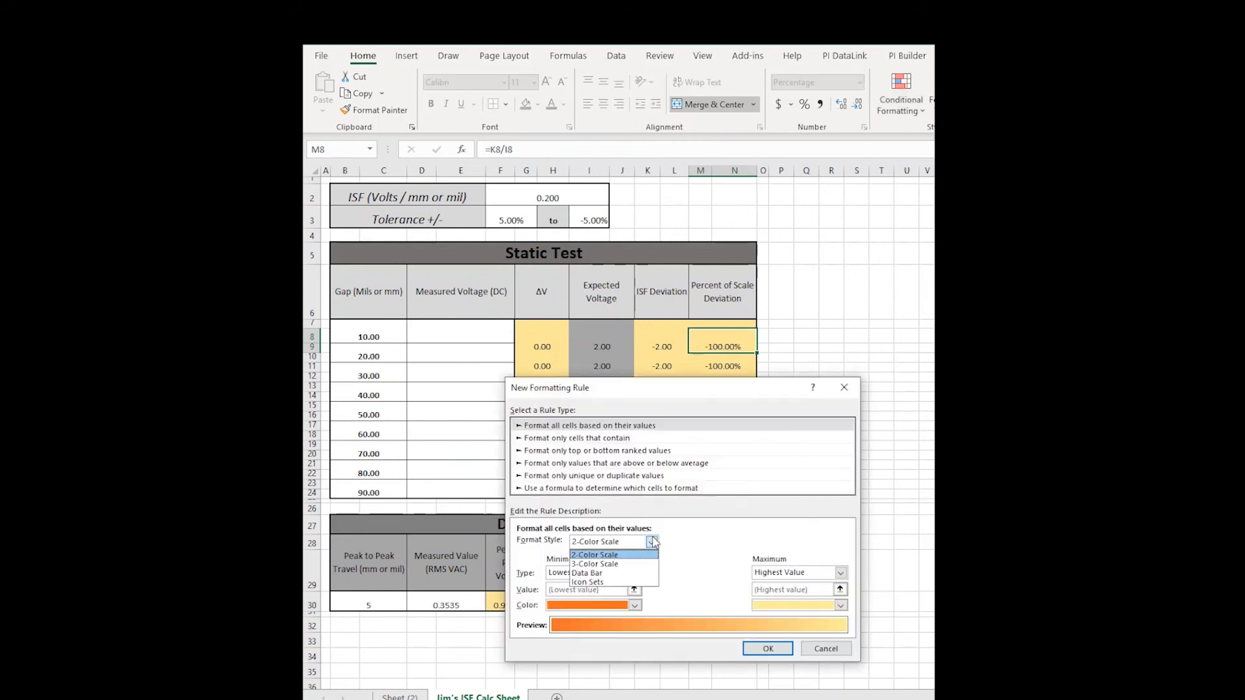
click(627, 582)
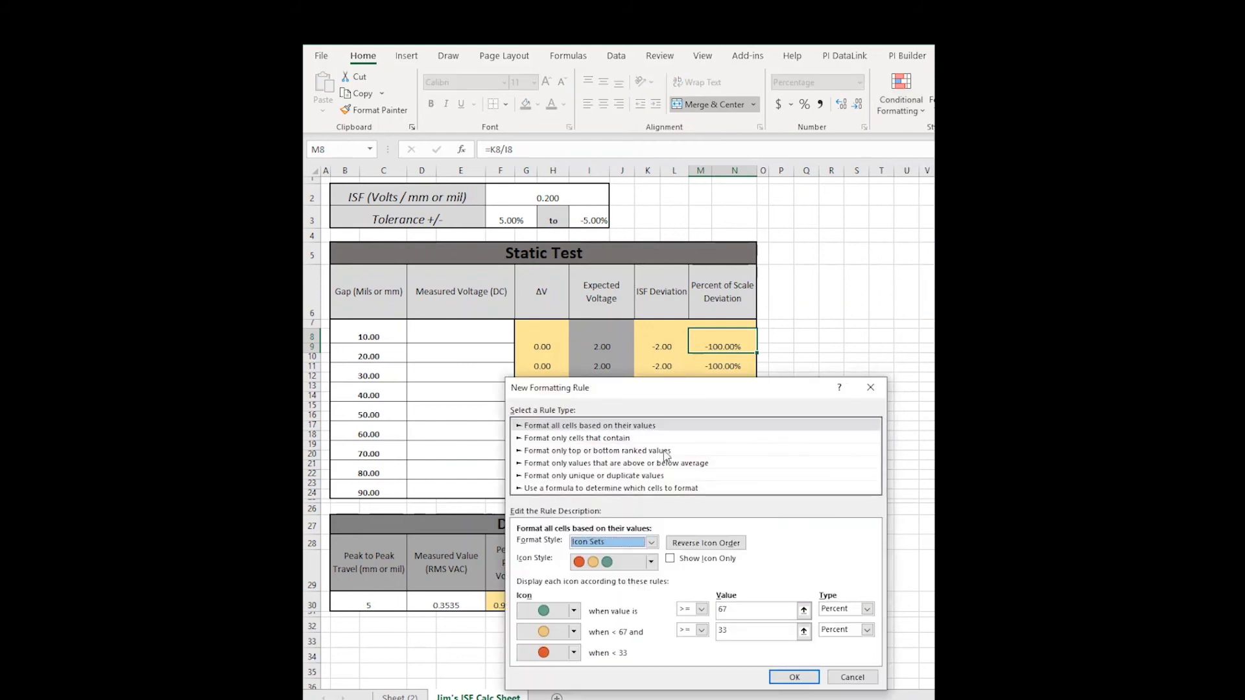
drag(687, 397, 646, 326)
click(532, 539)
click(505, 579)
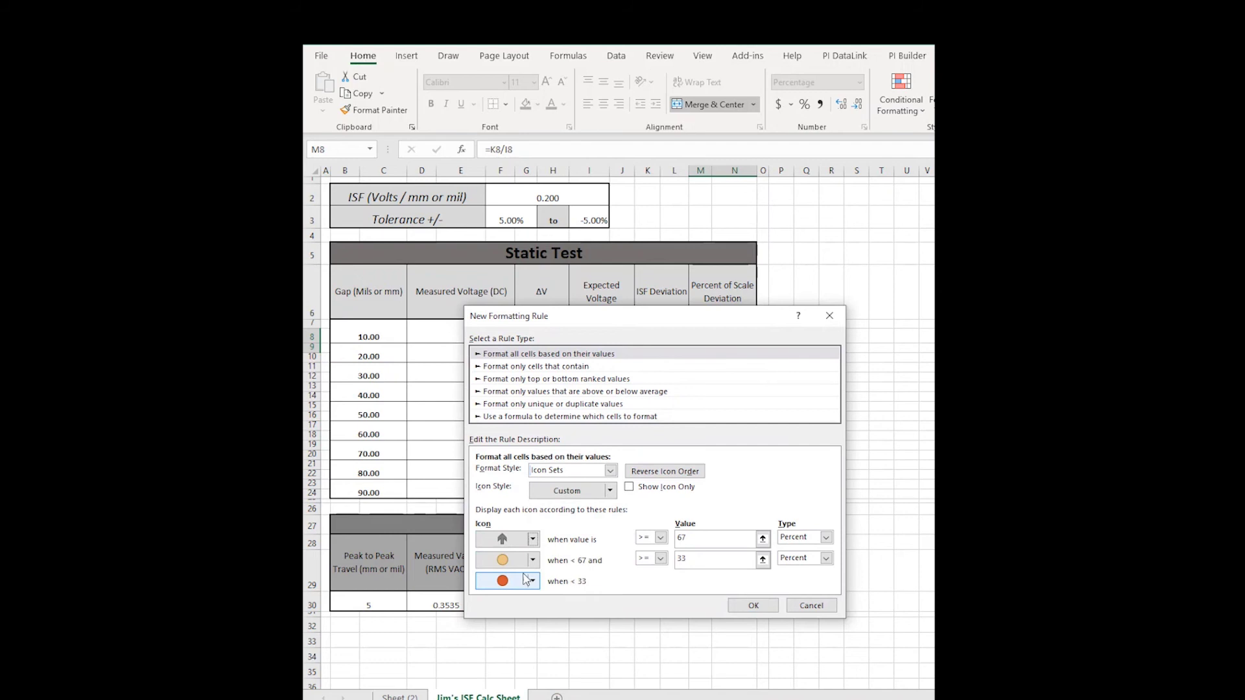
click(533, 563)
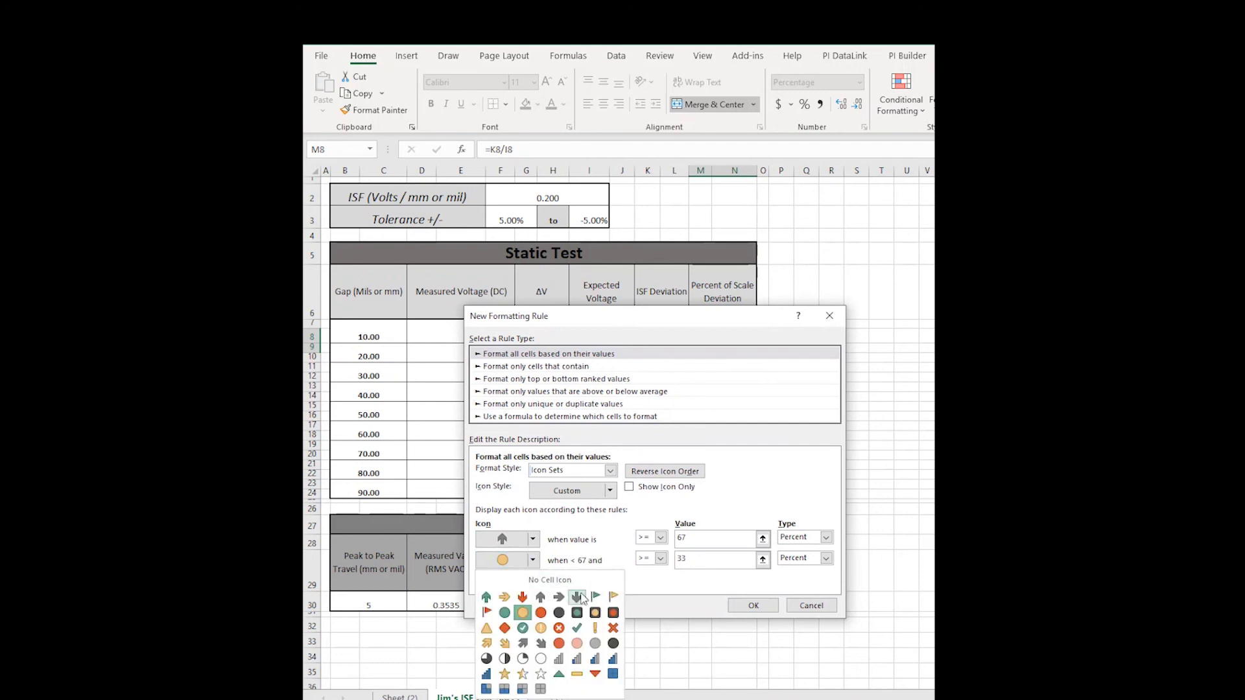
click(524, 628)
click(518, 587)
click(579, 624)
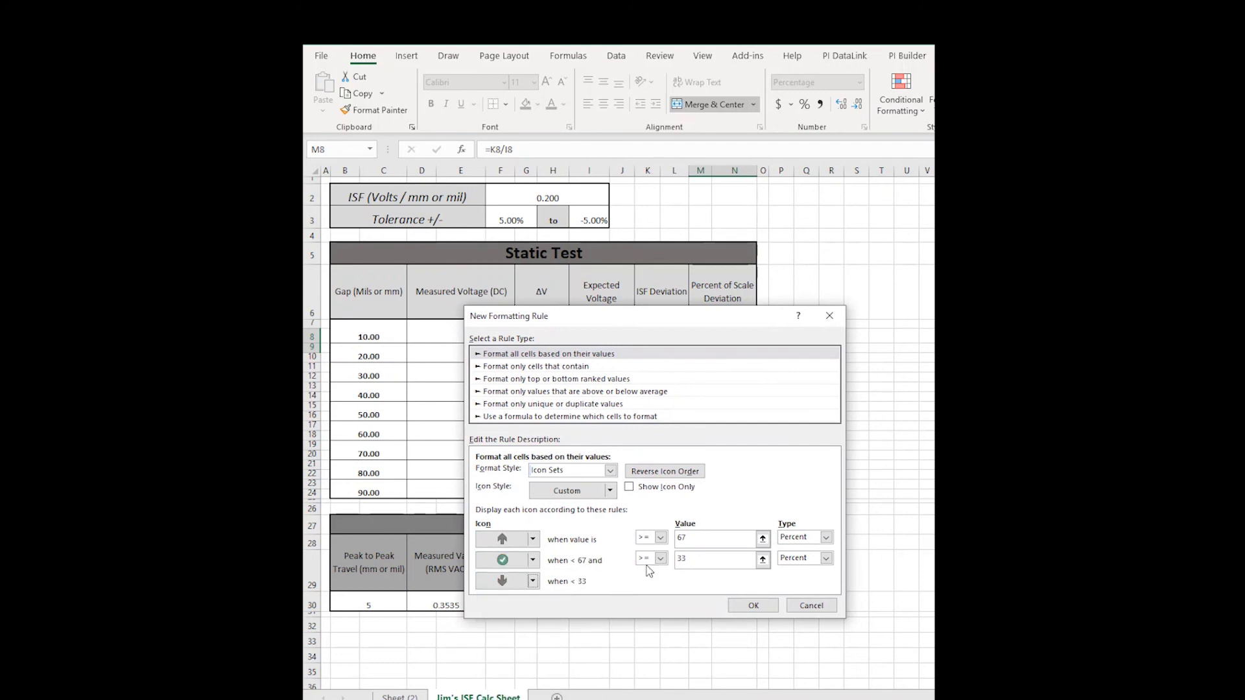
Set the icon thresholds as Numbers =$F$3 and =$I$3 and apply the rule.
click(825, 538)
click(796, 548)
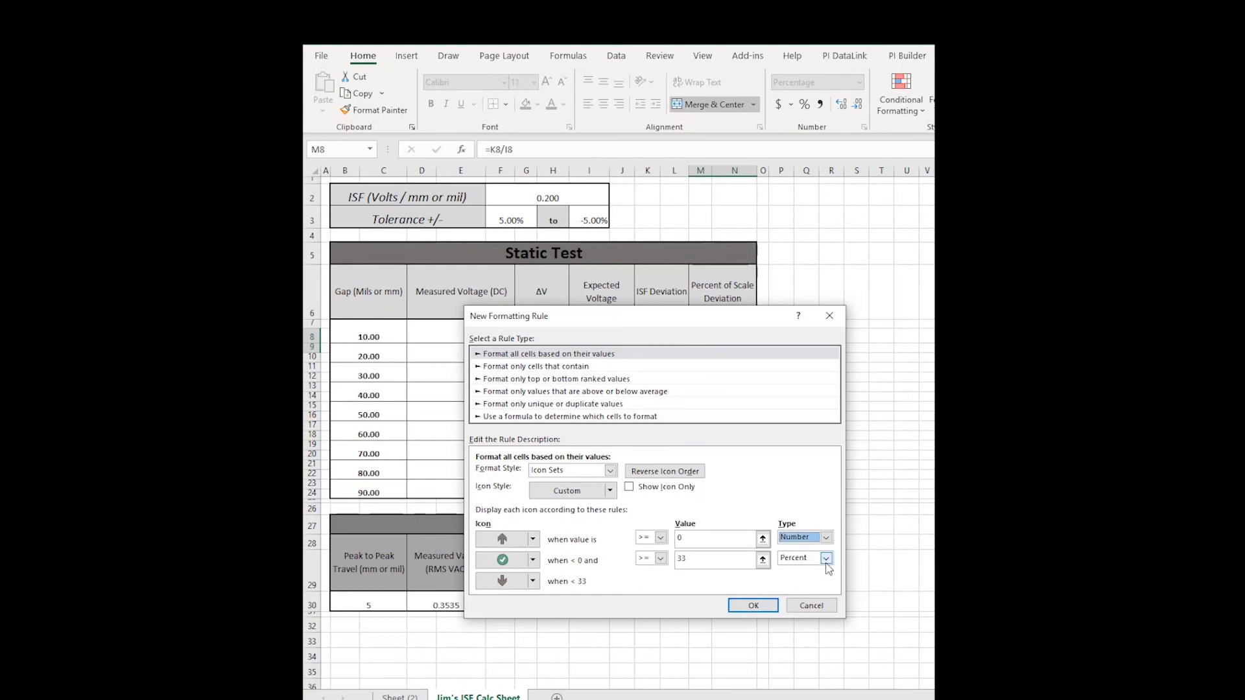
click(826, 558)
click(797, 569)
click(726, 540)
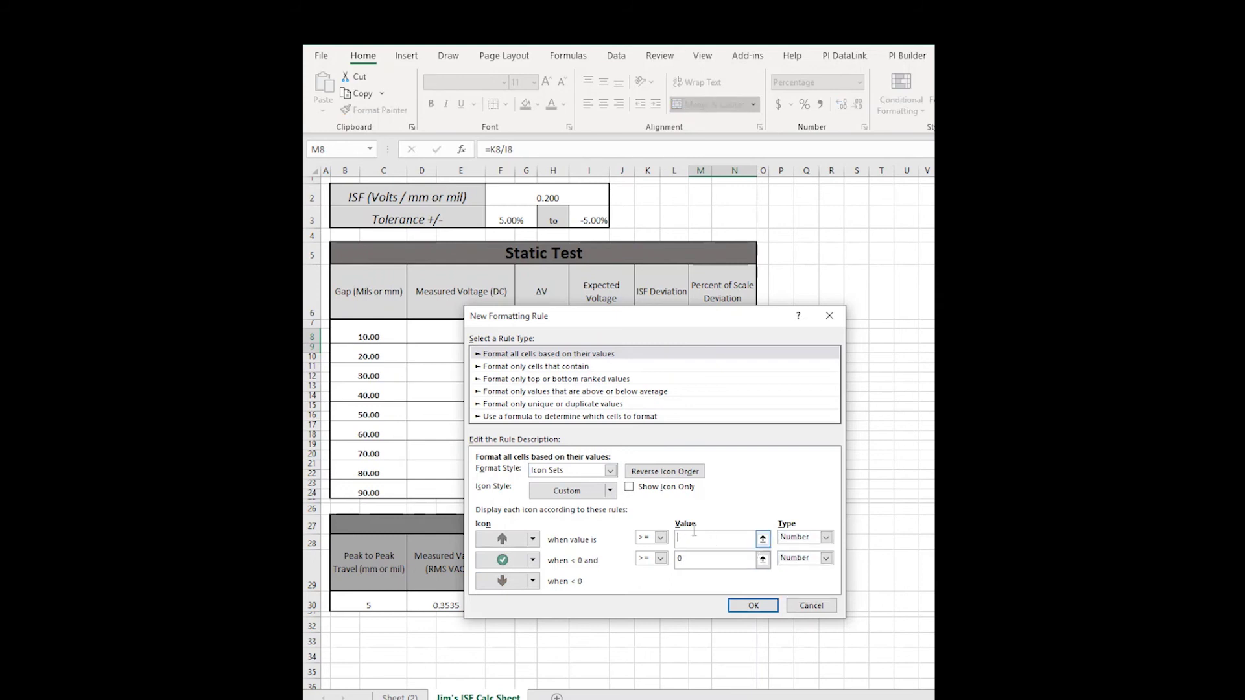
click(512, 218)
click(706, 558)
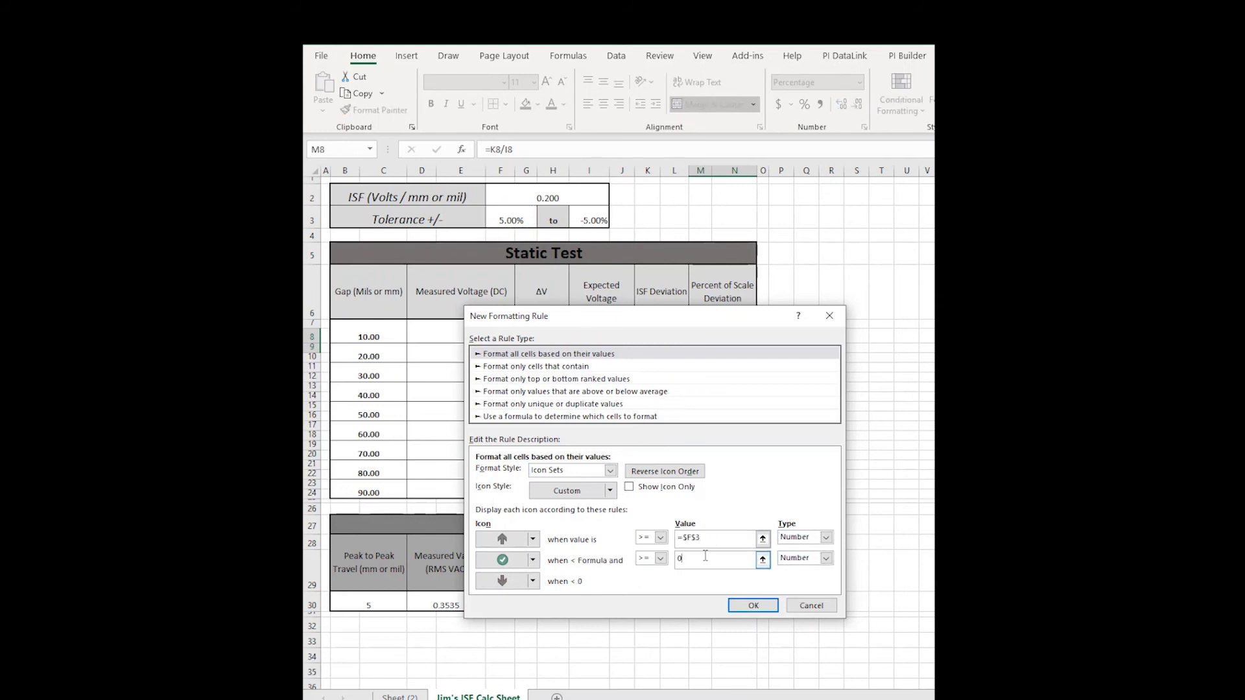
click(589, 224)
key(Return)
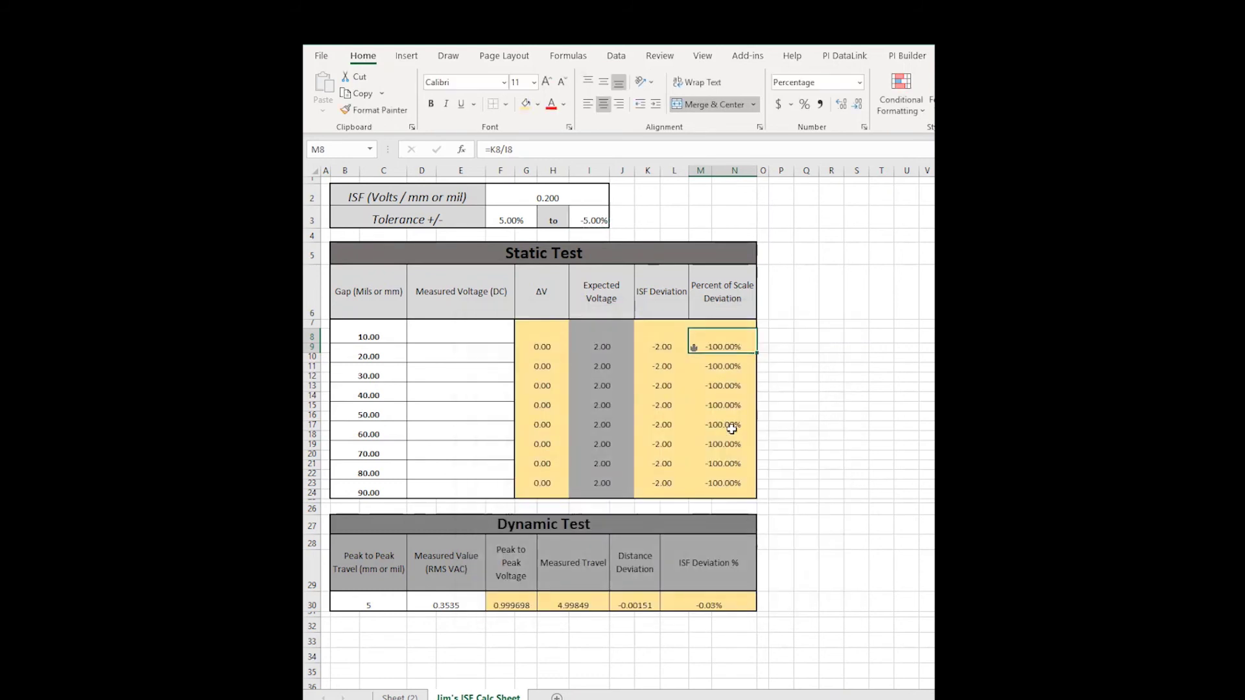
Copy M8's icon rule down to row 24 and enter test voltages 1, 3, 5 … 17 in D7–D23.
drag(754, 353, 755, 493)
click(430, 342)
text(1)
key(Return)
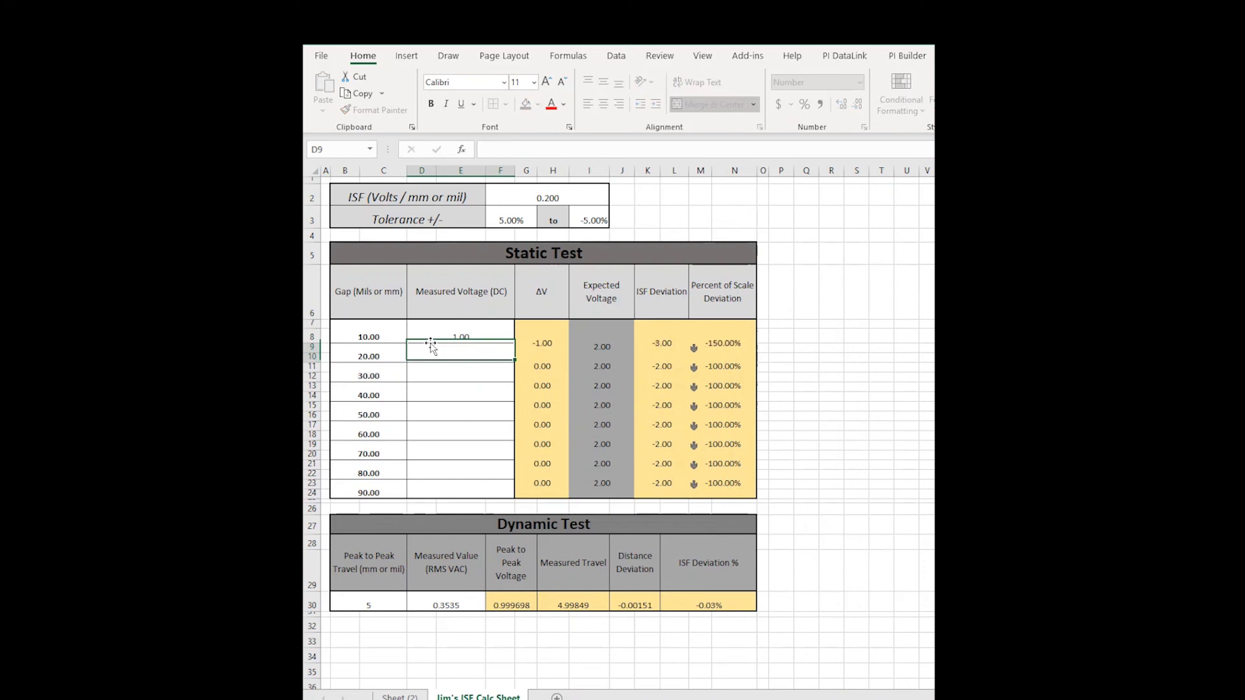
text(3)
key(Return)
text(5)
key(Return)
text(7)
key(Return)
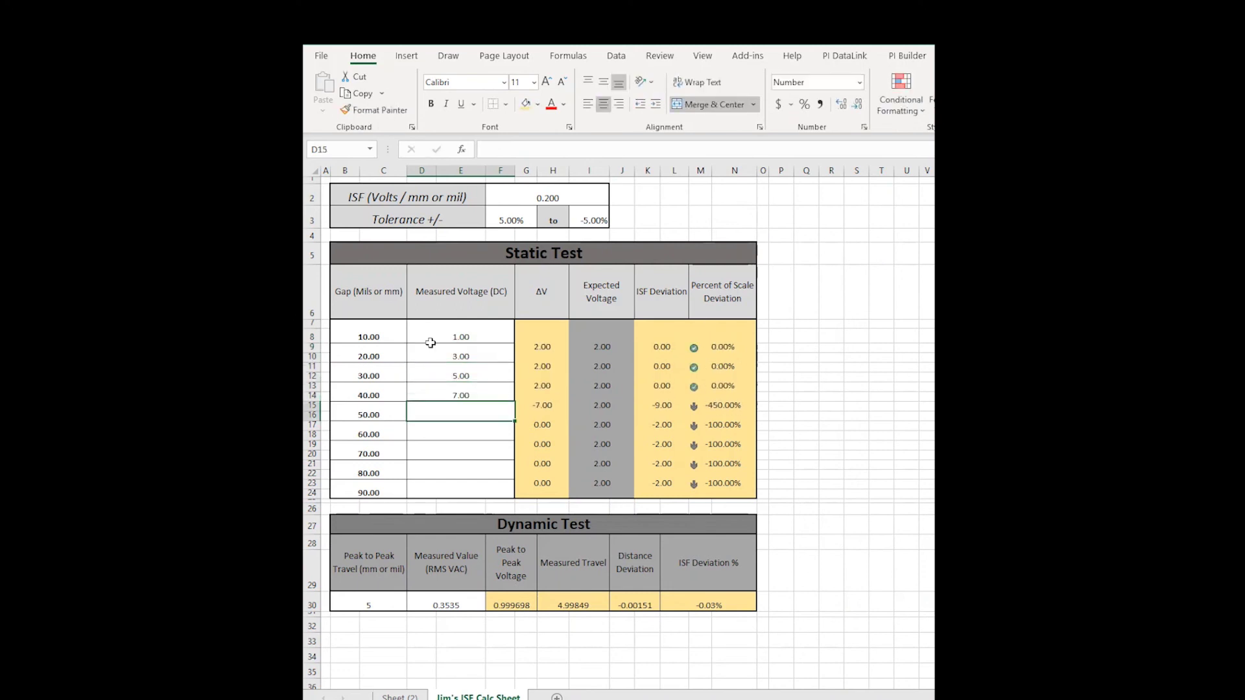
text(9)
key(Return)
text(11)
key(Return)
text(13)
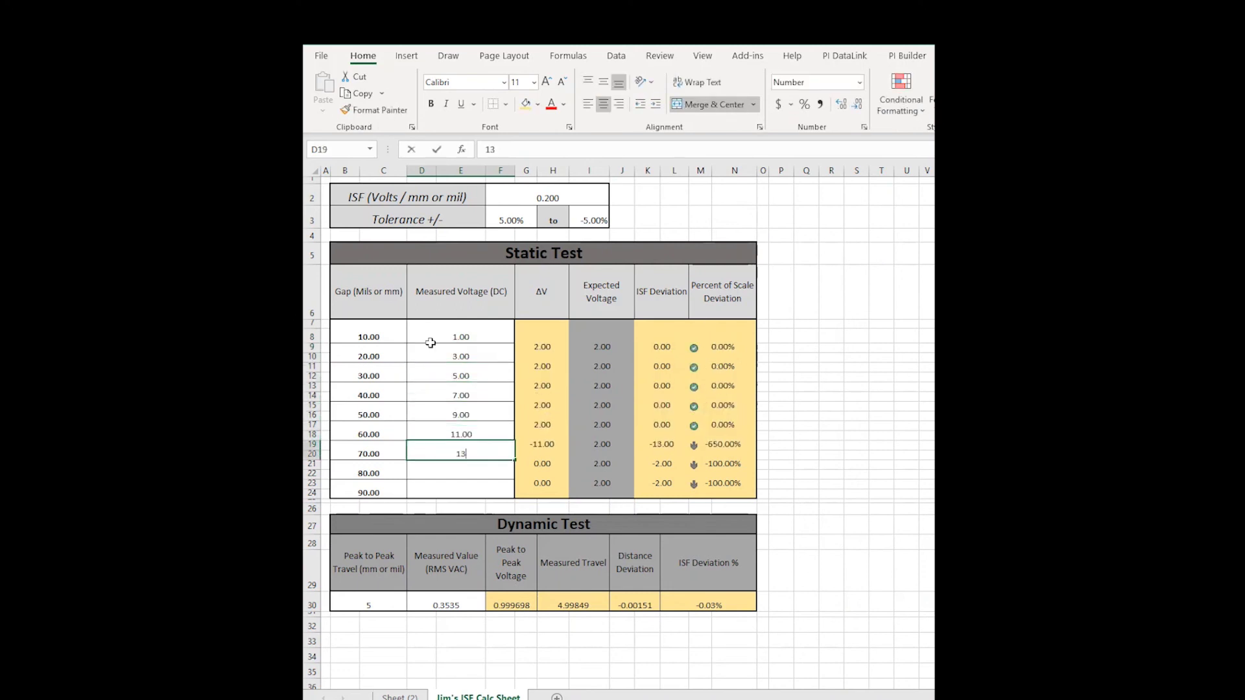
key(Return)
text(15)
key(Return)
text(17)
key(Return)
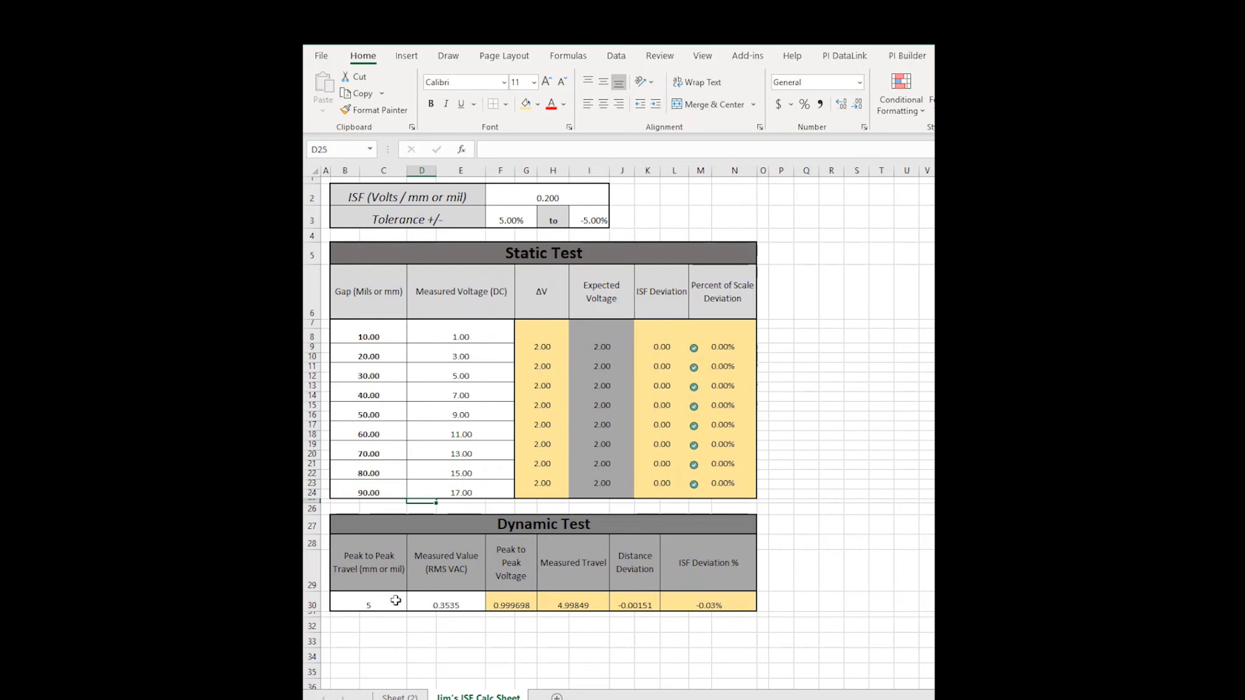
Check the Dynamic Test input cells B30 and D30, then select the ISF Deviation % cell L30.
click(395, 600)
click(447, 603)
click(708, 603)
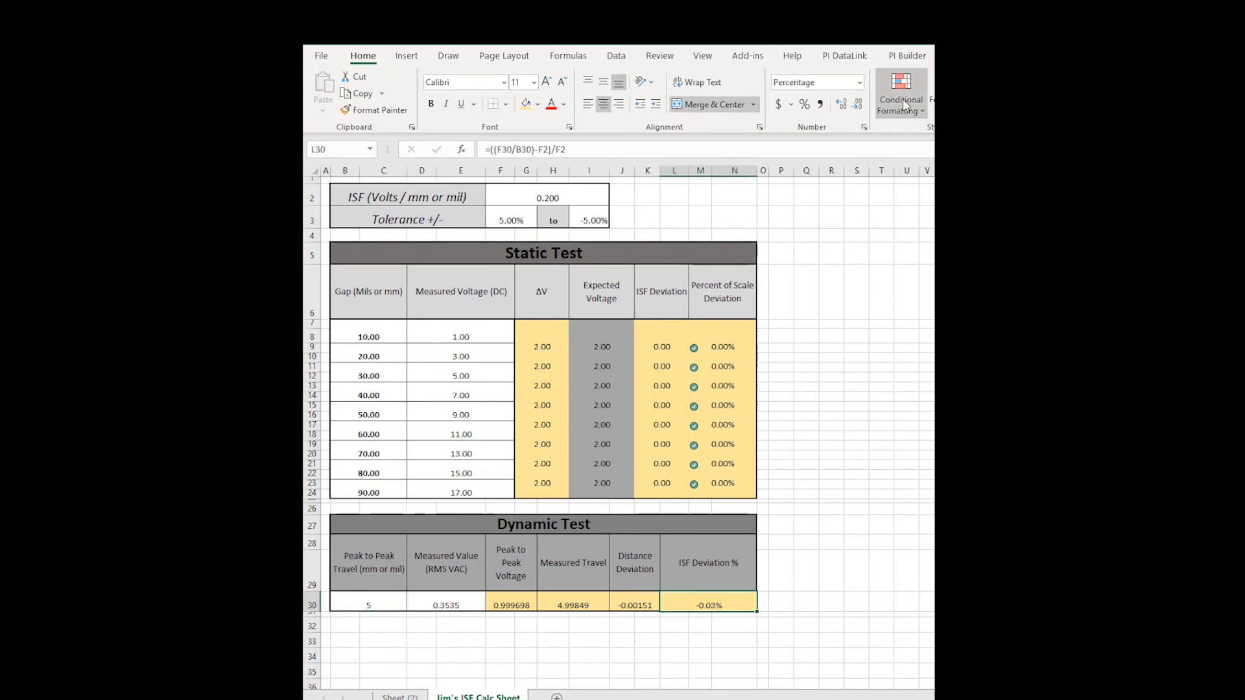
Create an Icon Sets rule on L30 with up arrow, green check and down arrow icons.
click(906, 106)
click(926, 306)
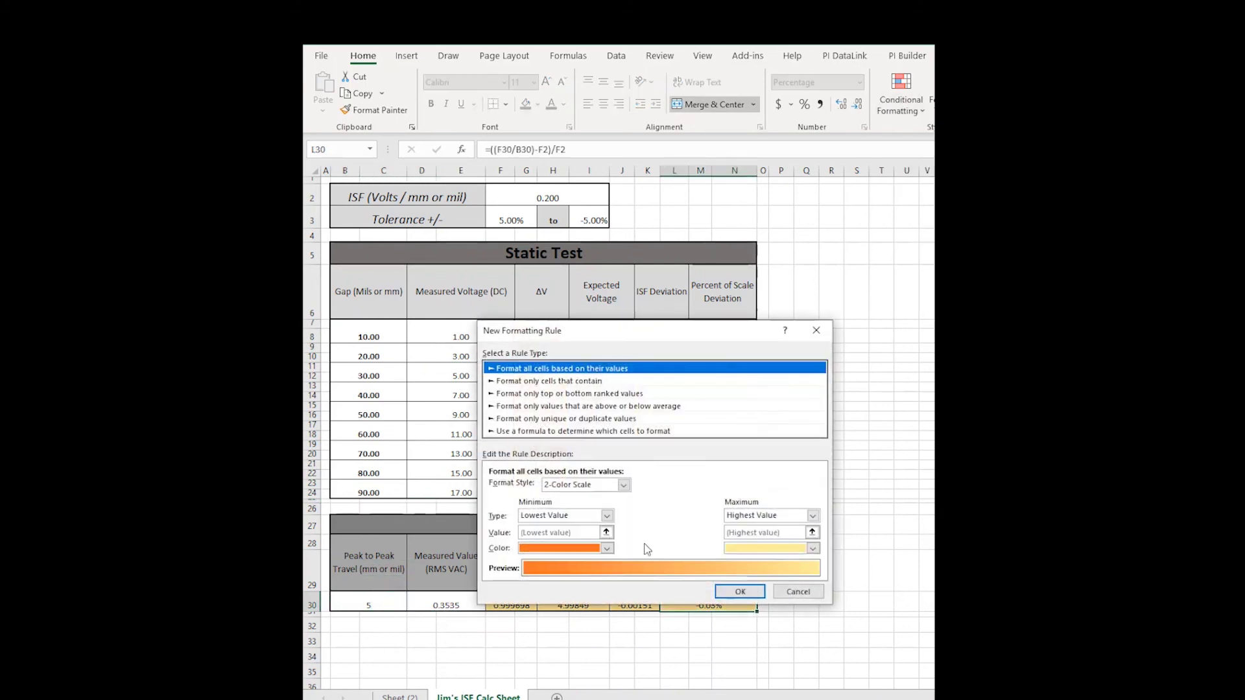
click(623, 485)
click(608, 531)
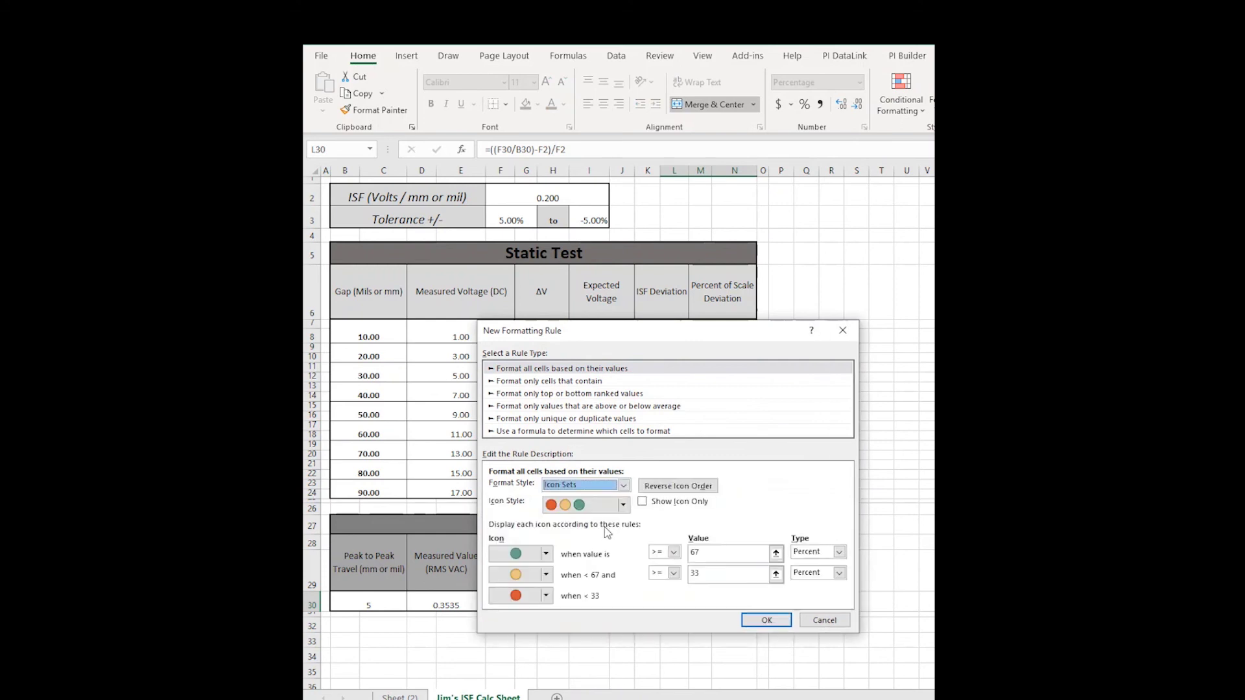
click(546, 554)
click(564, 570)
click(546, 575)
click(543, 626)
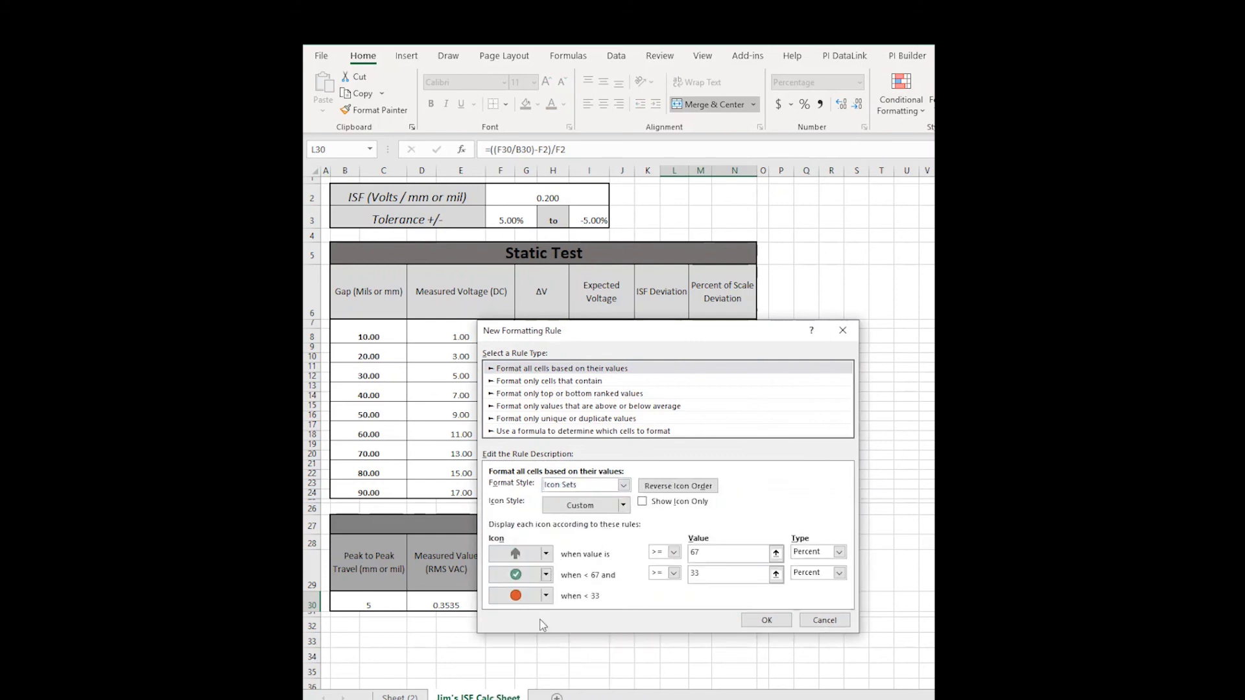
click(546, 595)
click(647, 625)
Set both thresholds to type Number, first value =$F$3, clear the second, and apply.
click(839, 552)
click(810, 564)
click(839, 573)
click(810, 586)
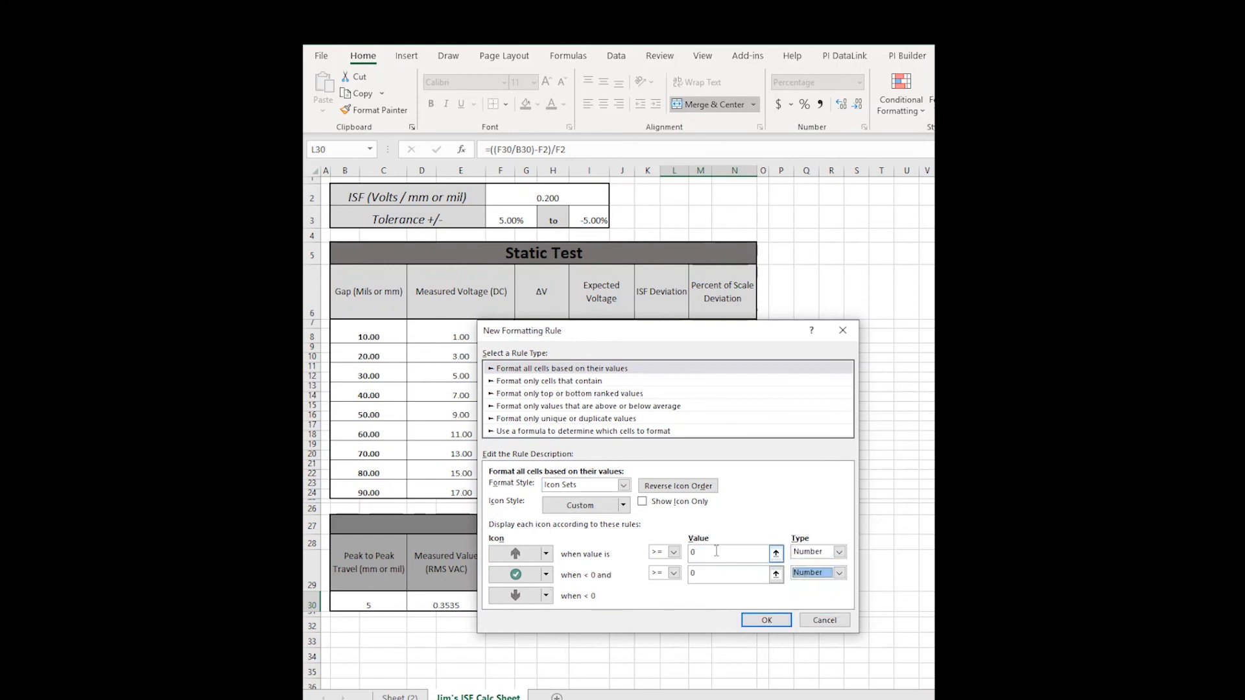
click(714, 553)
click(511, 220)
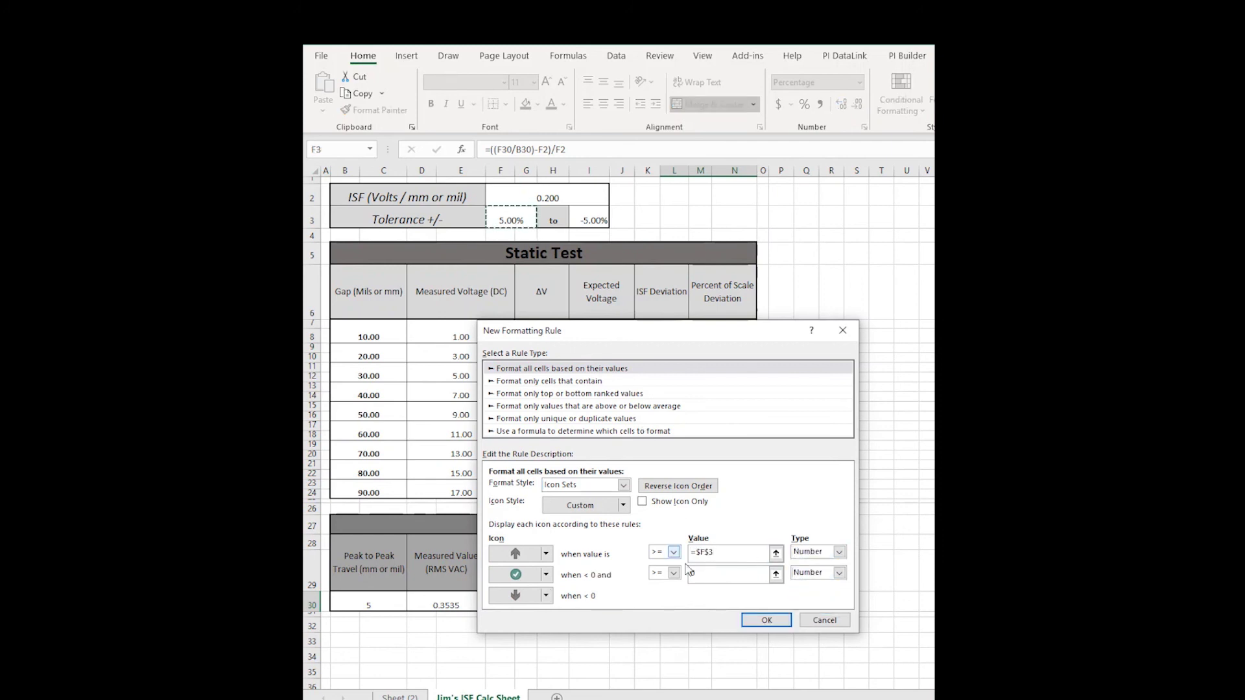
key(Tab)
key(BackSpace)
key(Return)
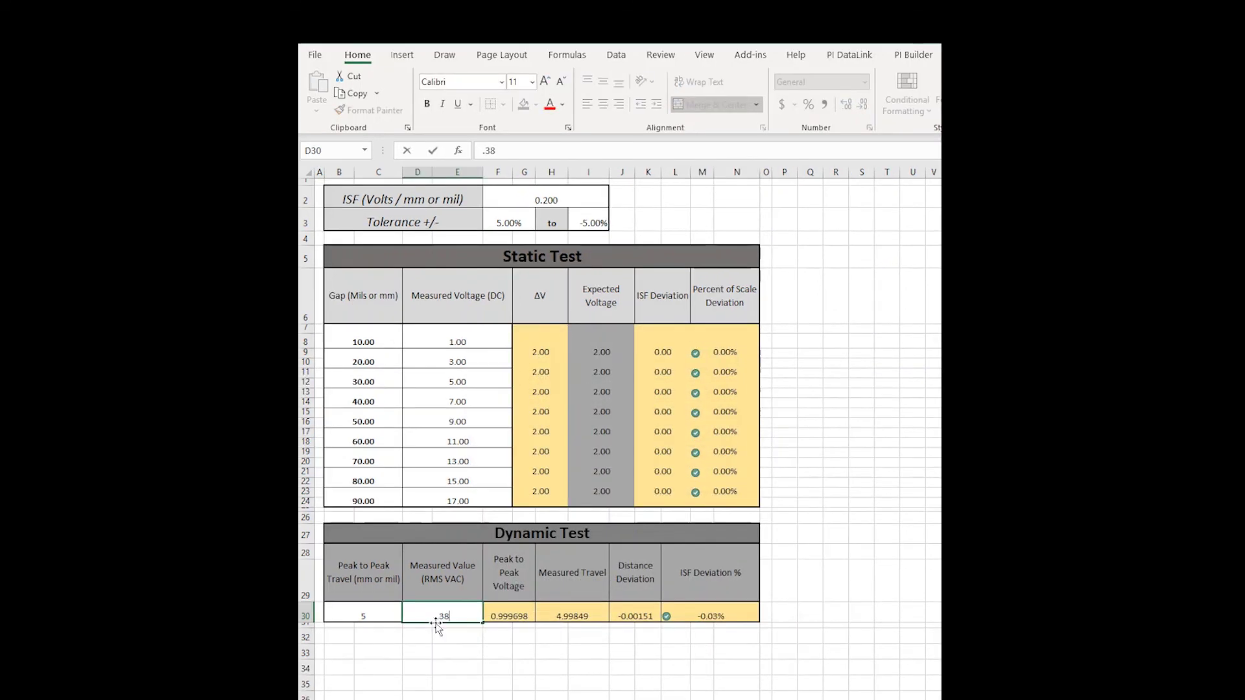
Enter 0.34 as the Dynamic Test measured value in D30.
click(460, 610)
text(.34)
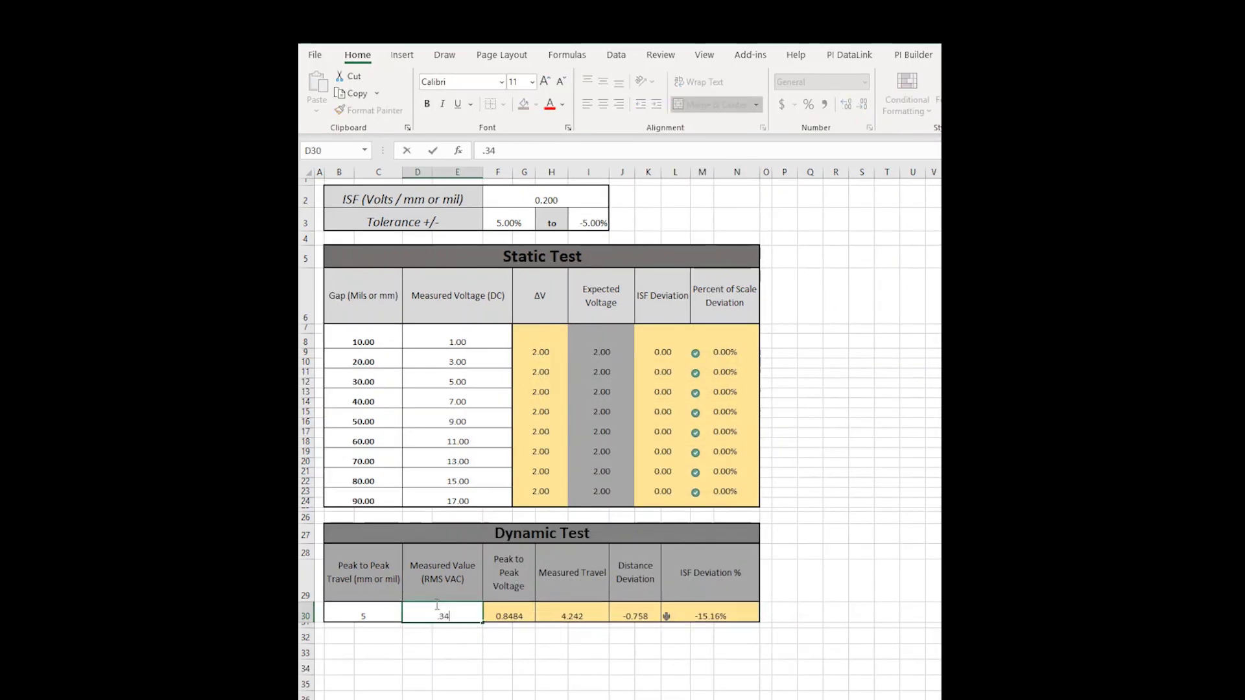
key(Return)
Unlock the input cells F2:I3, B8:E24, B30 and D30 via Format Cells Protection.
drag(546, 200, 564, 220)
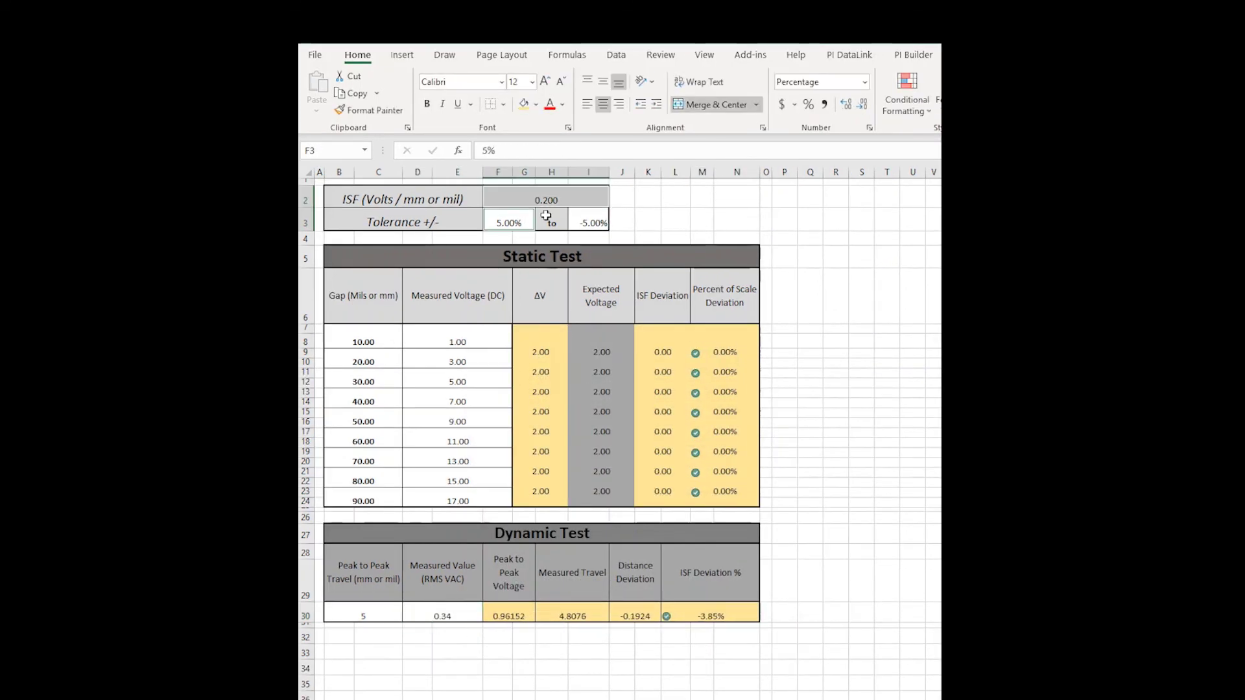
ctrl+drag(380, 336, 454, 501)
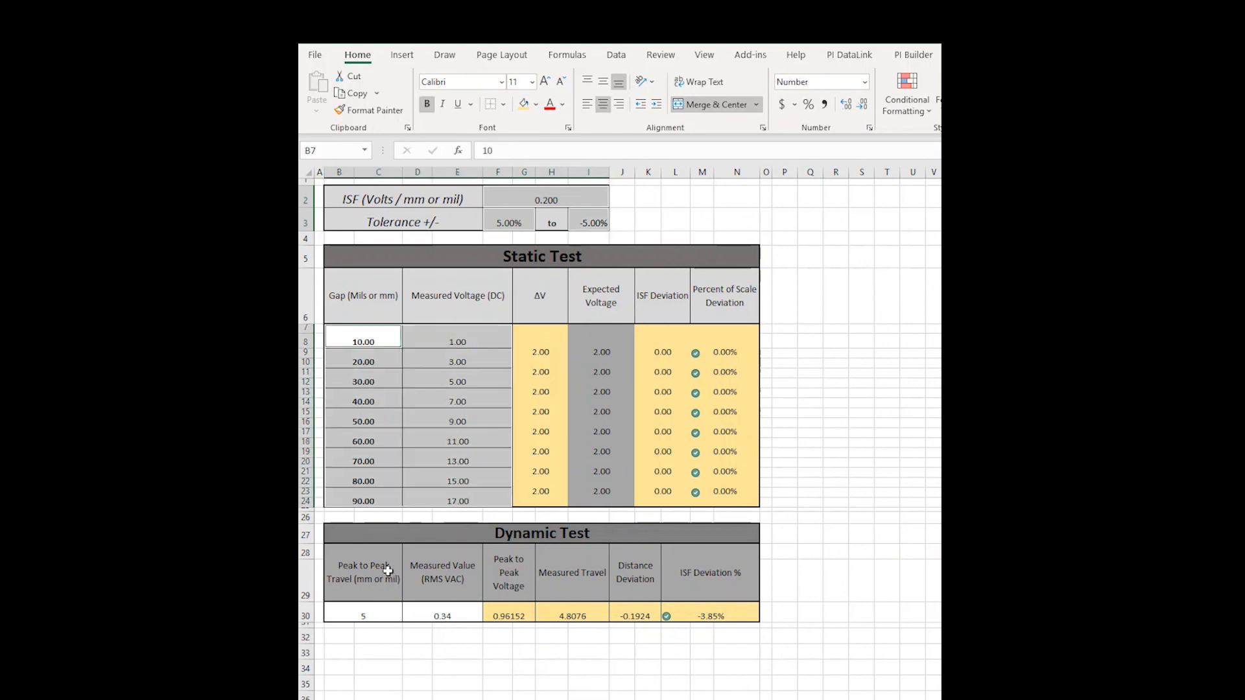
ctrl+click(369, 611)
ctrl+click(423, 612)
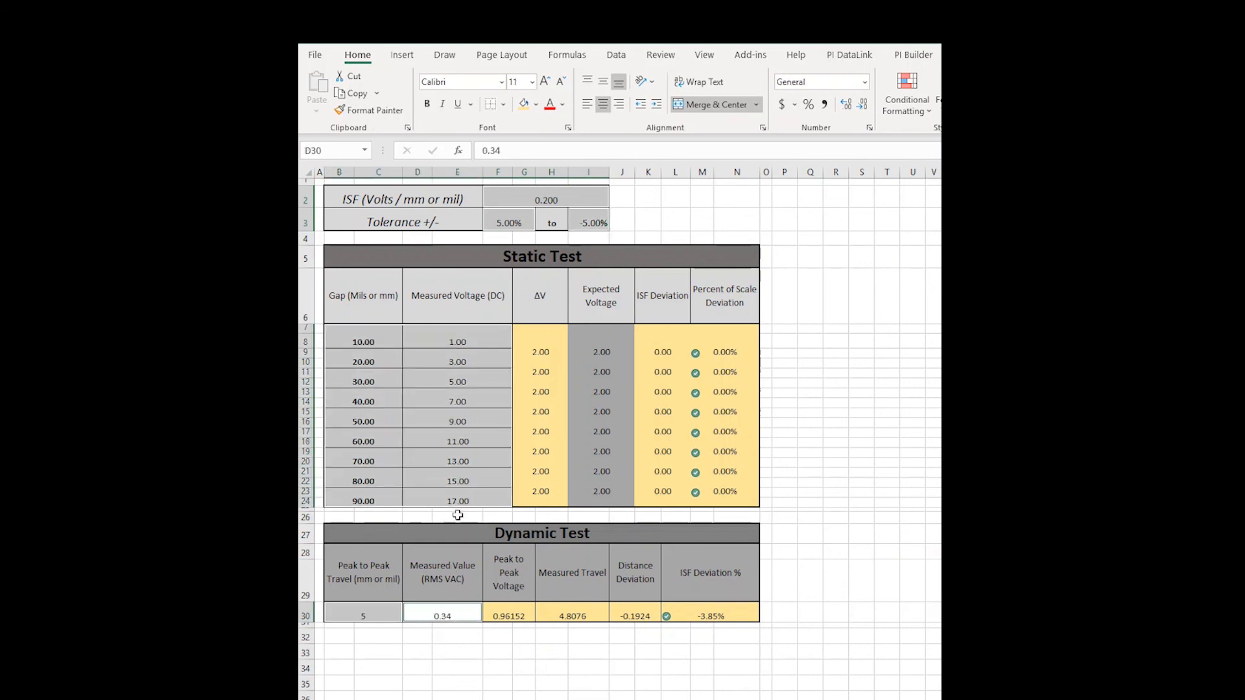
right_click(452, 615)
click(493, 544)
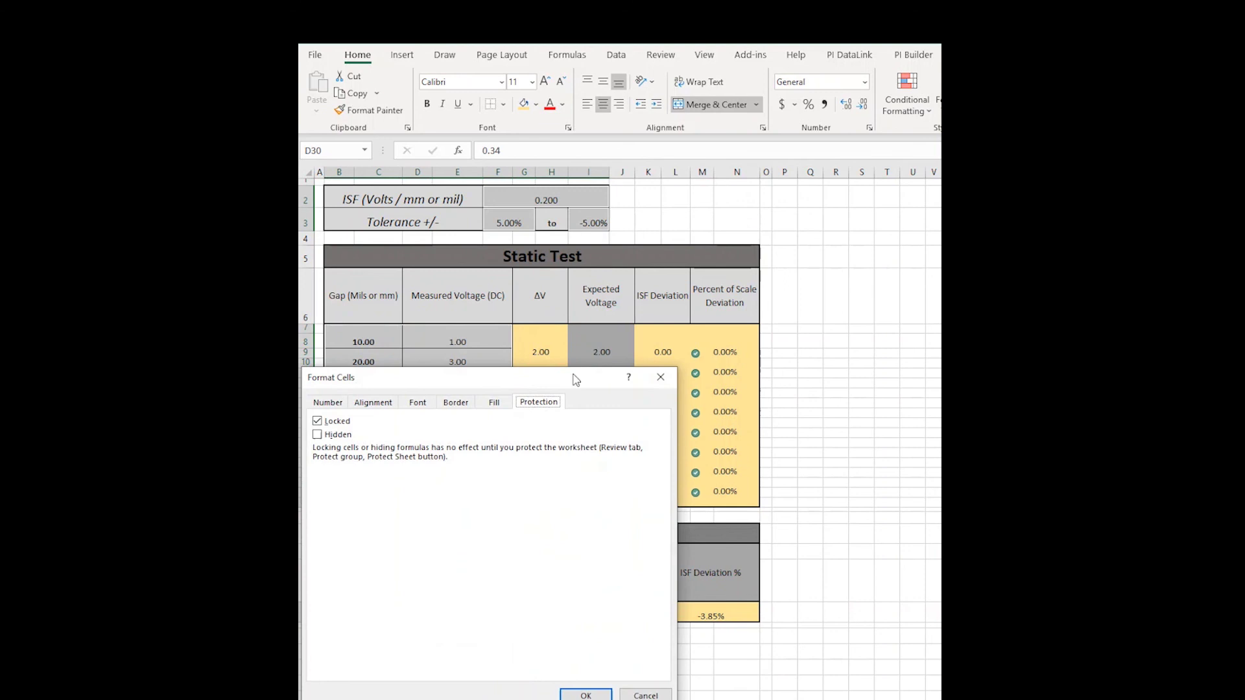
click(317, 420)
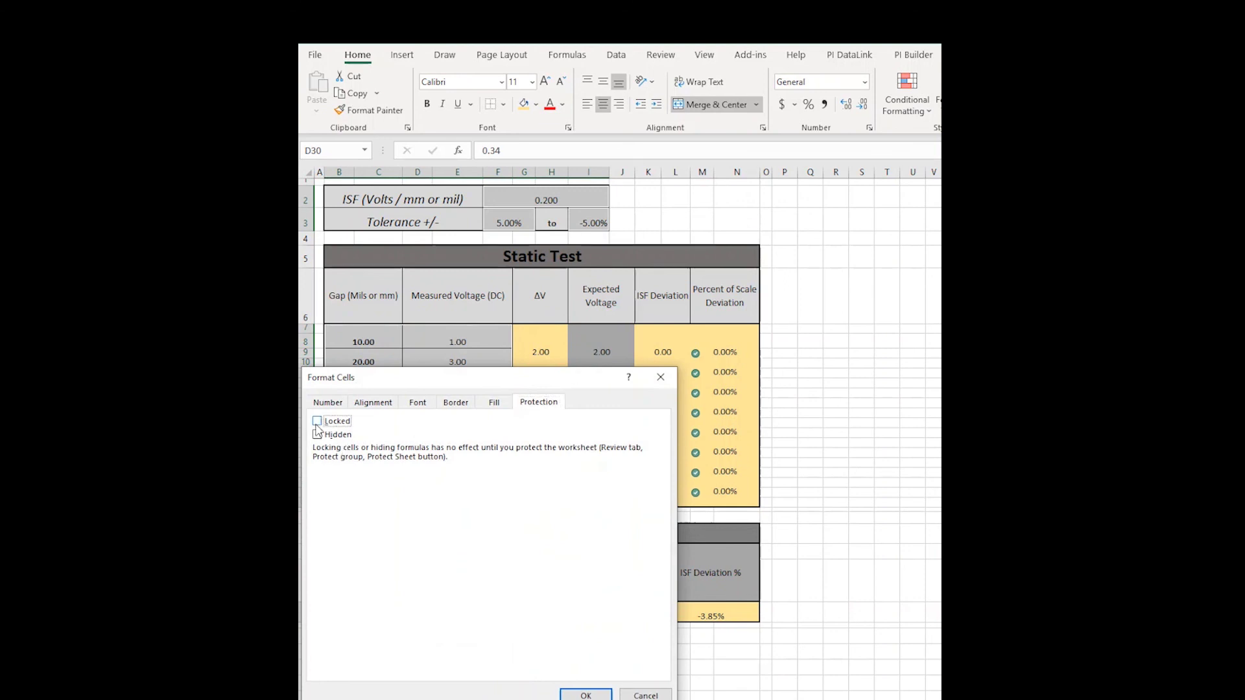
click(584, 693)
click(520, 315)
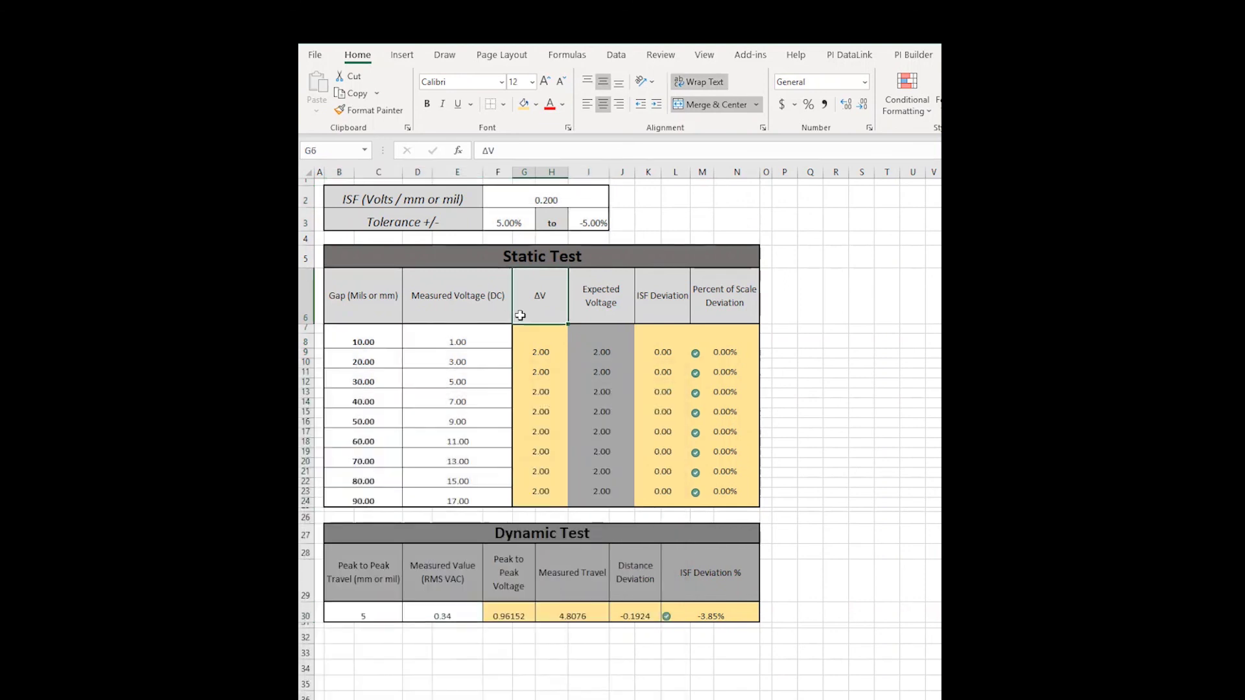
Protect the worksheet with a password, entering and confirming it.
click(668, 56)
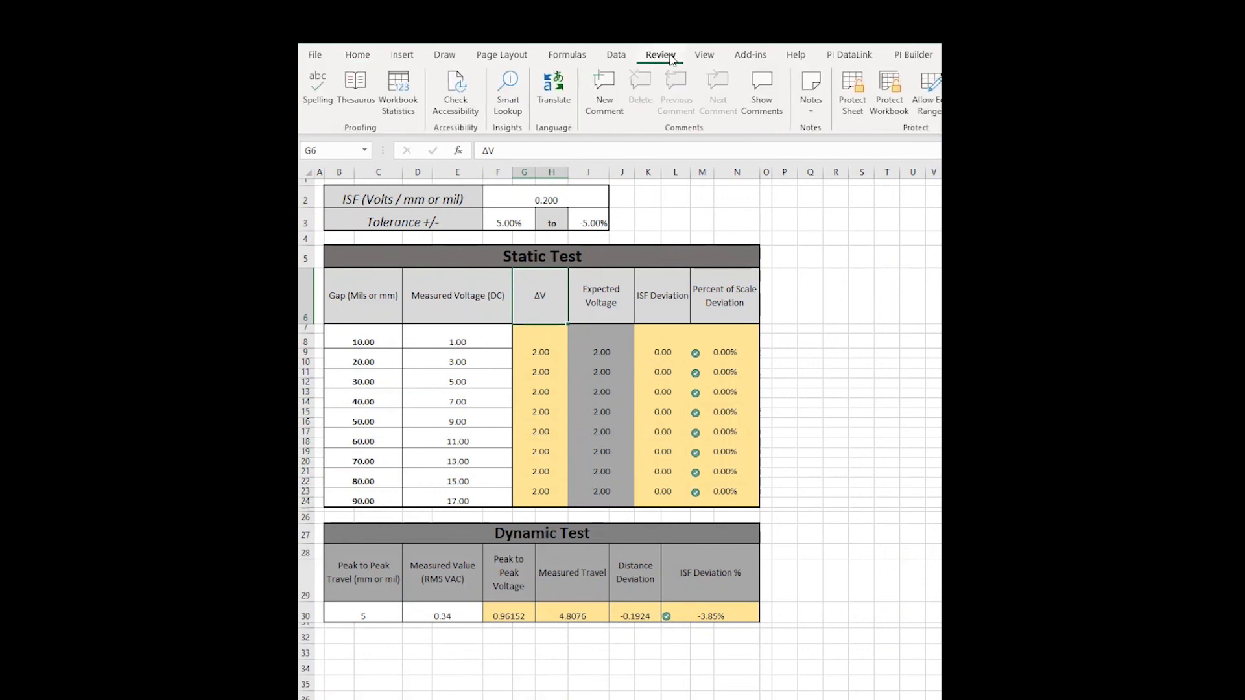
click(856, 83)
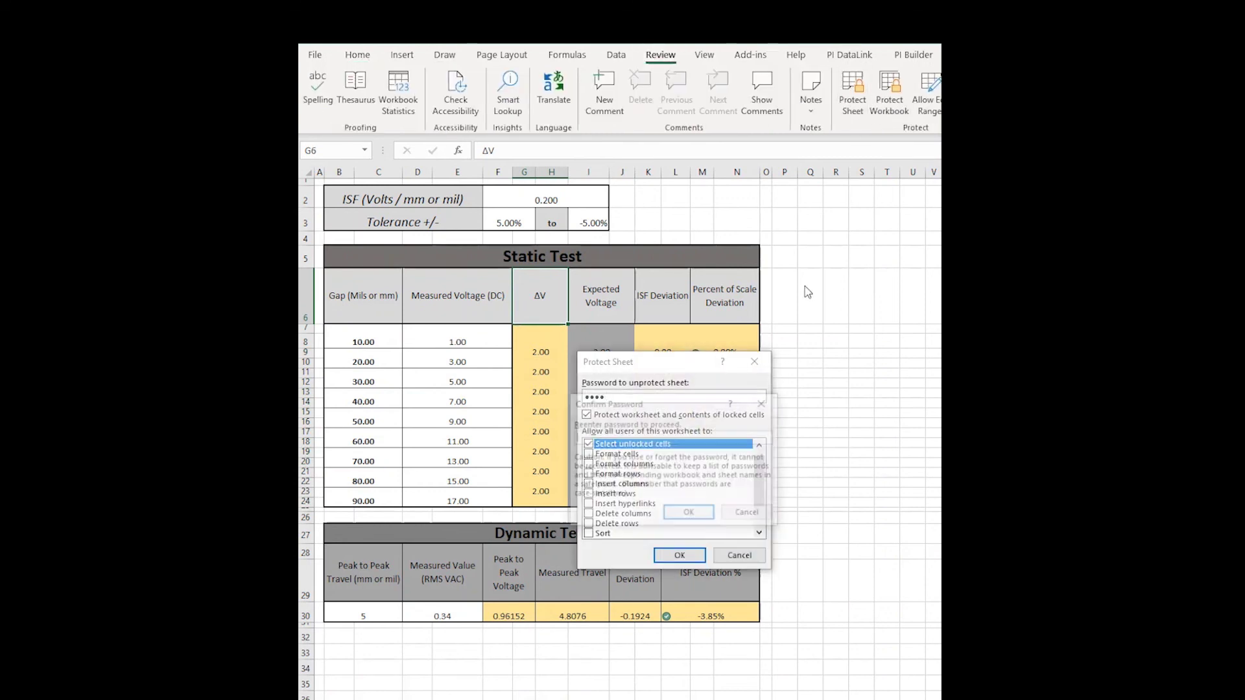
key(Return)
text(1234)
key(Return)
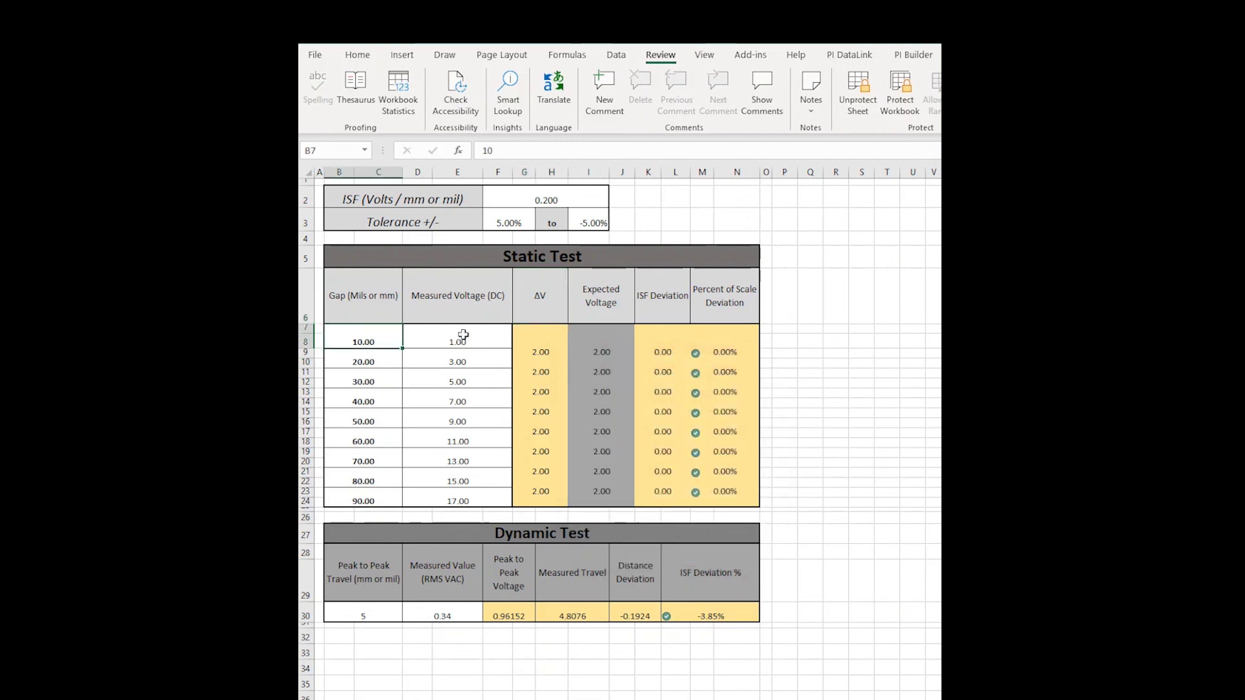
Test that Tab and Enter move only between the unlocked voltage input cells.
click(463, 335)
key(Tab)
key(Tab)
key(Tab)
key(Tab)
key(Tab)
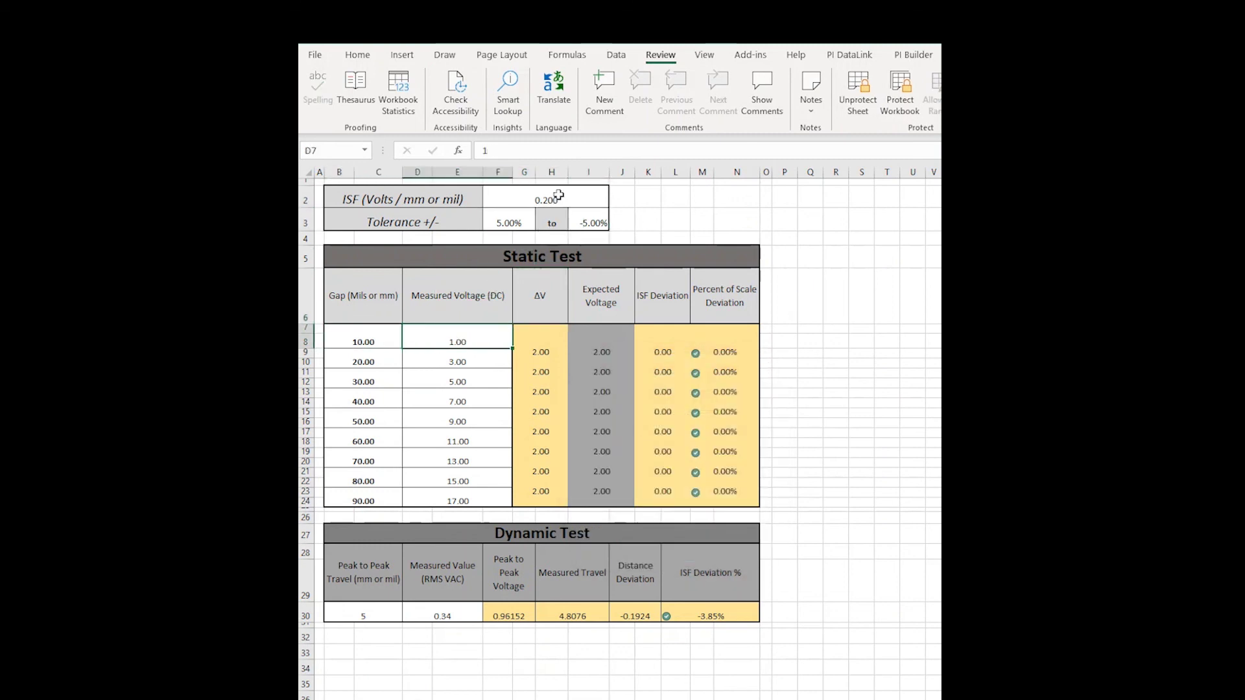
key(Return)
key(Return)
key(Return)
key(Return)
key(Return)
key(Return)
key(Return)
key(Return)
key(Return)
key(Return)
key(Return)
key(Return)
key(Return)
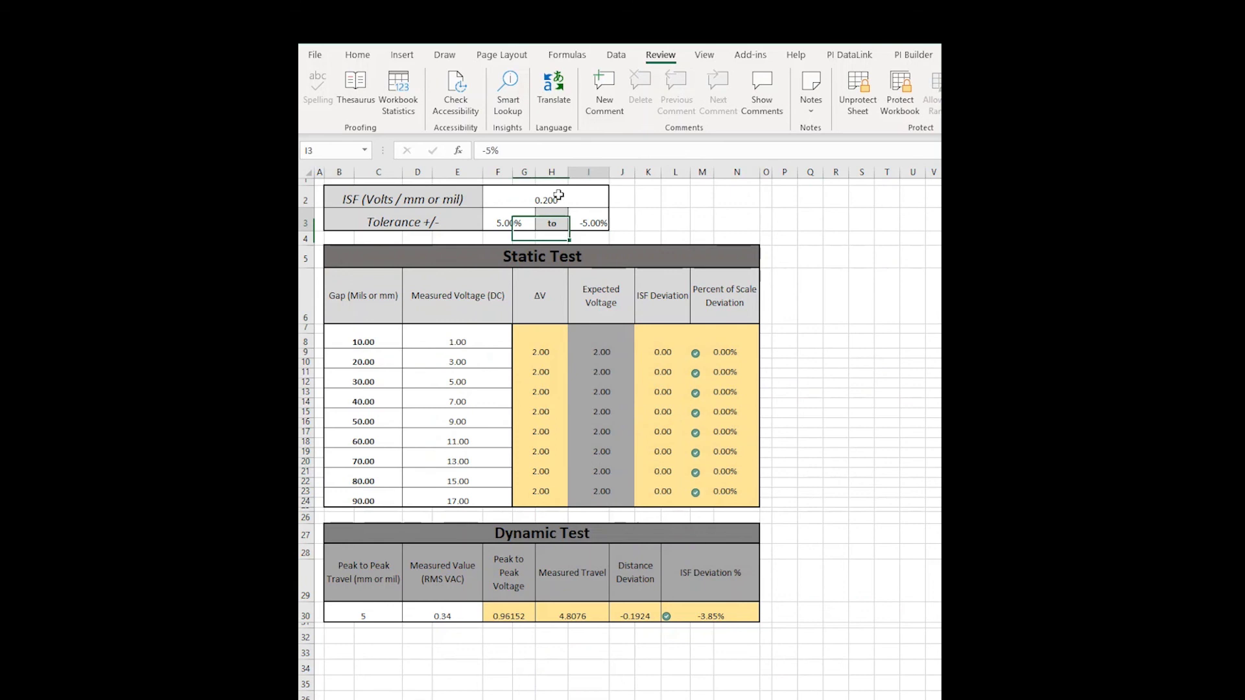
click(428, 407)
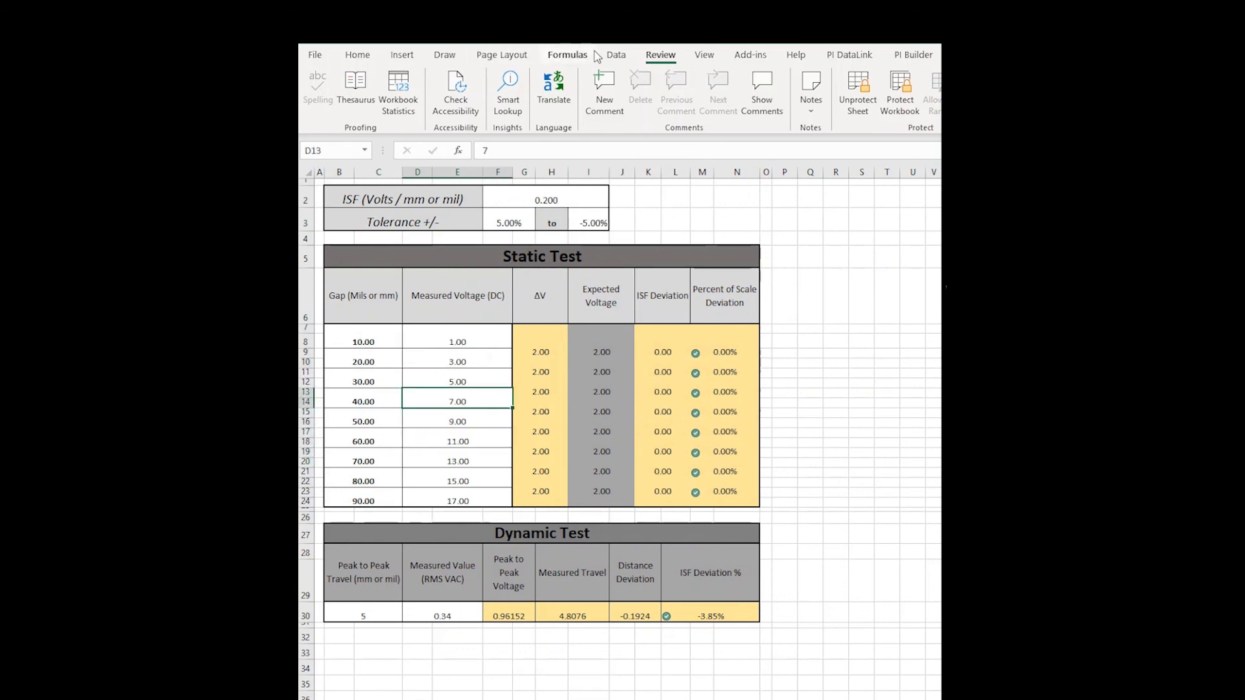
Hide the gridlines, row and column headings, and the formula bar.
click(705, 54)
click(483, 105)
click(516, 105)
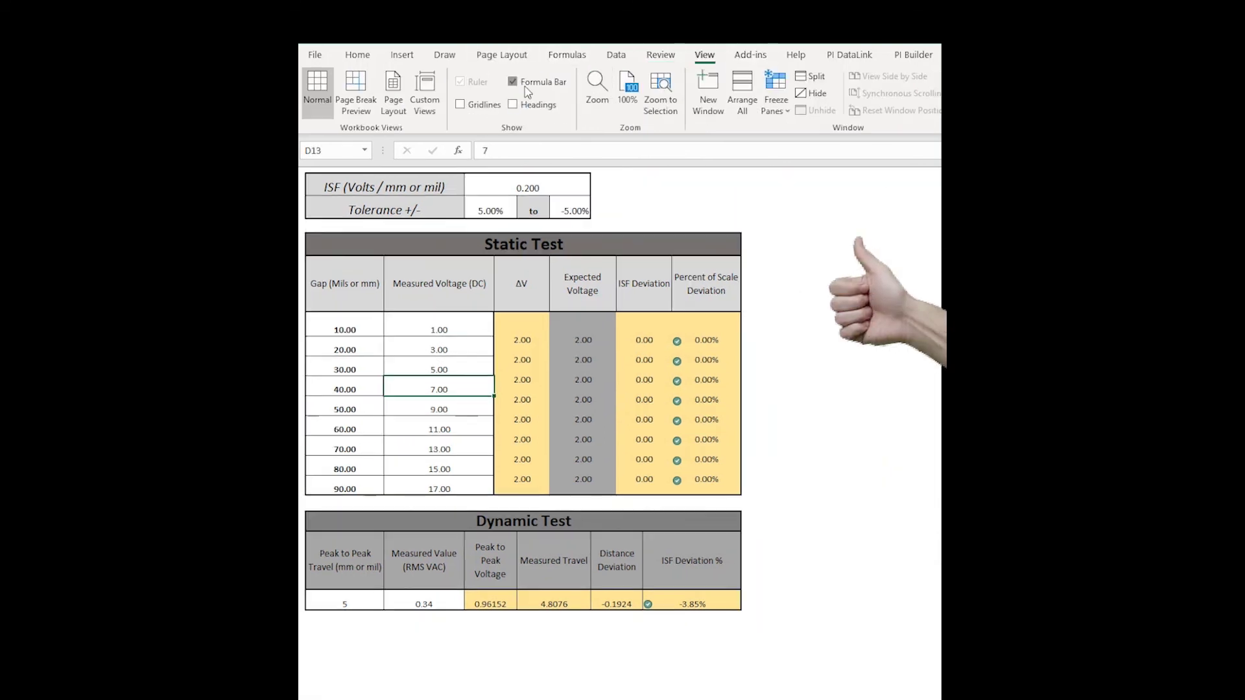
click(525, 87)
click(461, 399)
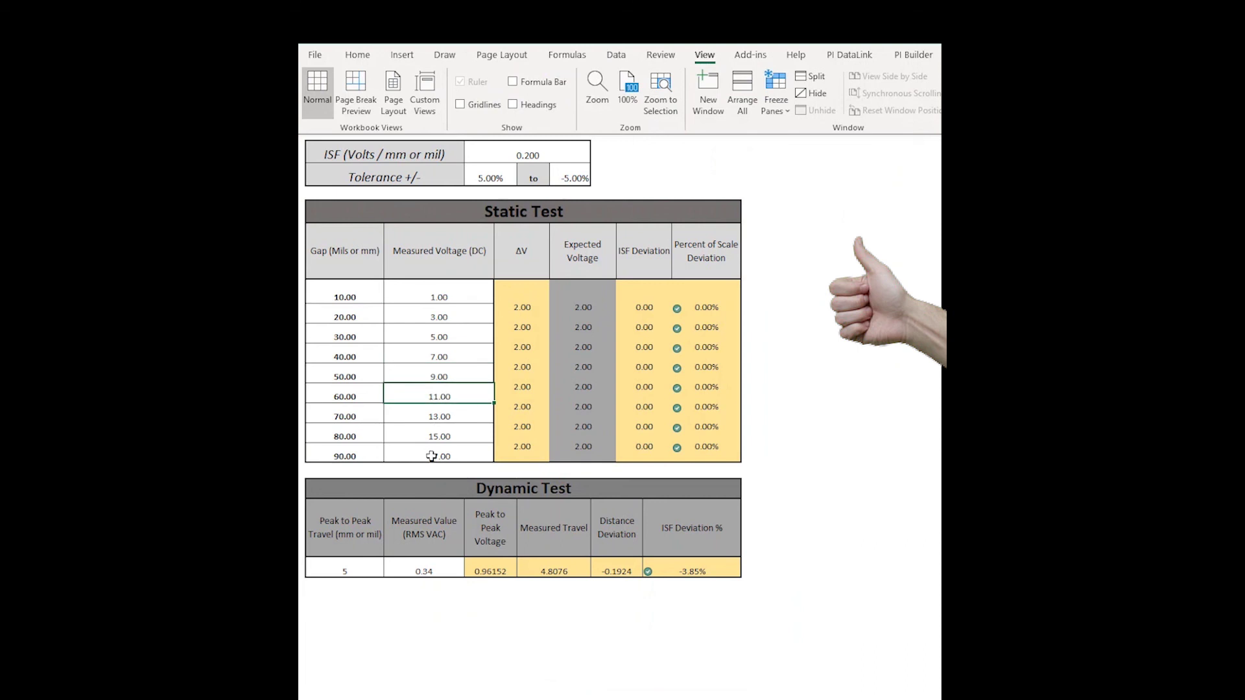